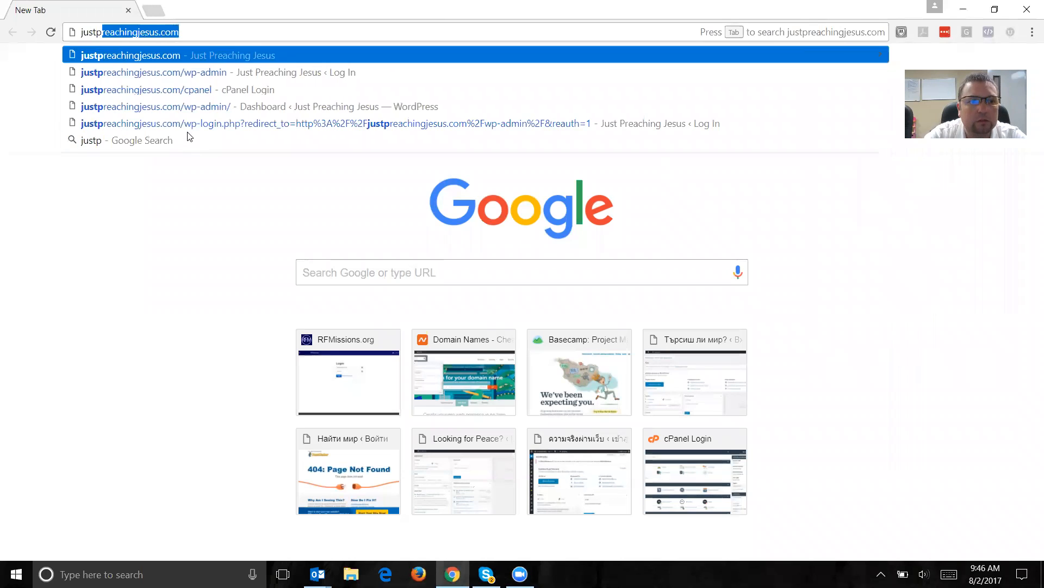
Step: Go to justpreachingjesus.com/wp-admin and log in to the WordPress dashboard with the prefilled credentials
{"action": "key", "text": "End"}
{"action": "type", "text": "/"}
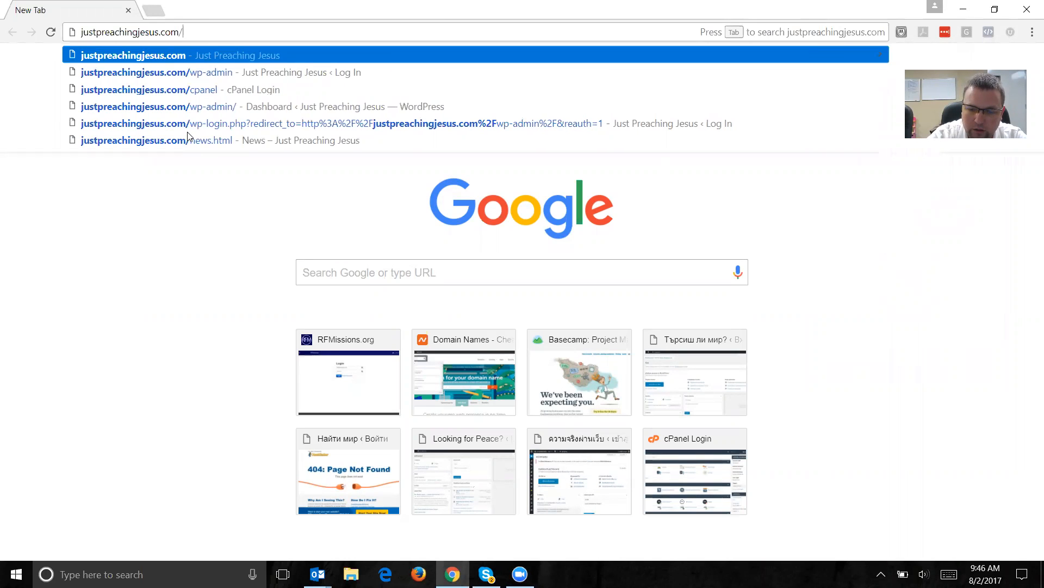
{"action": "type", "text": "wp-admin"}
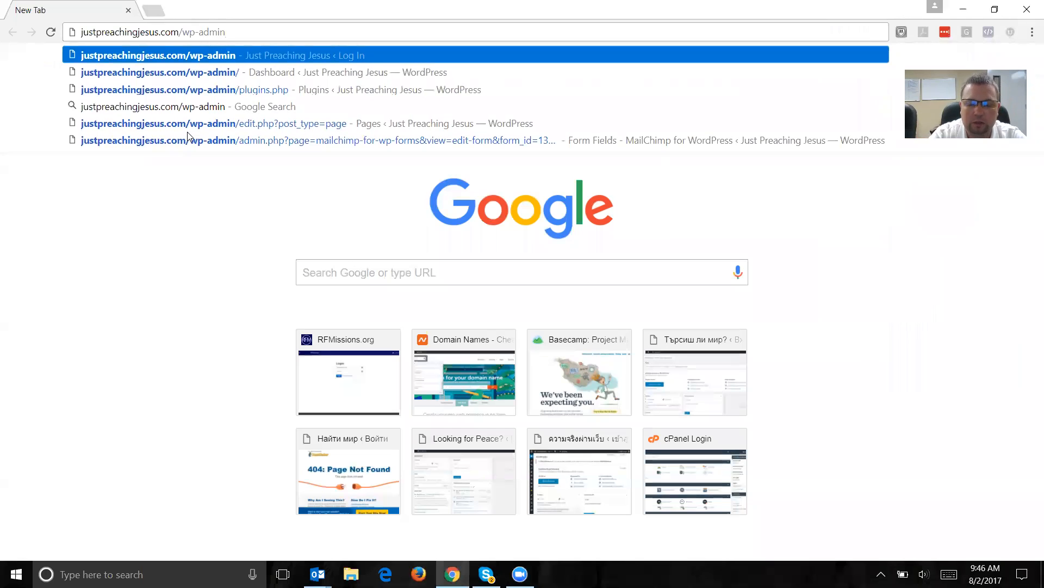
{"action": "key", "text": "Return"}
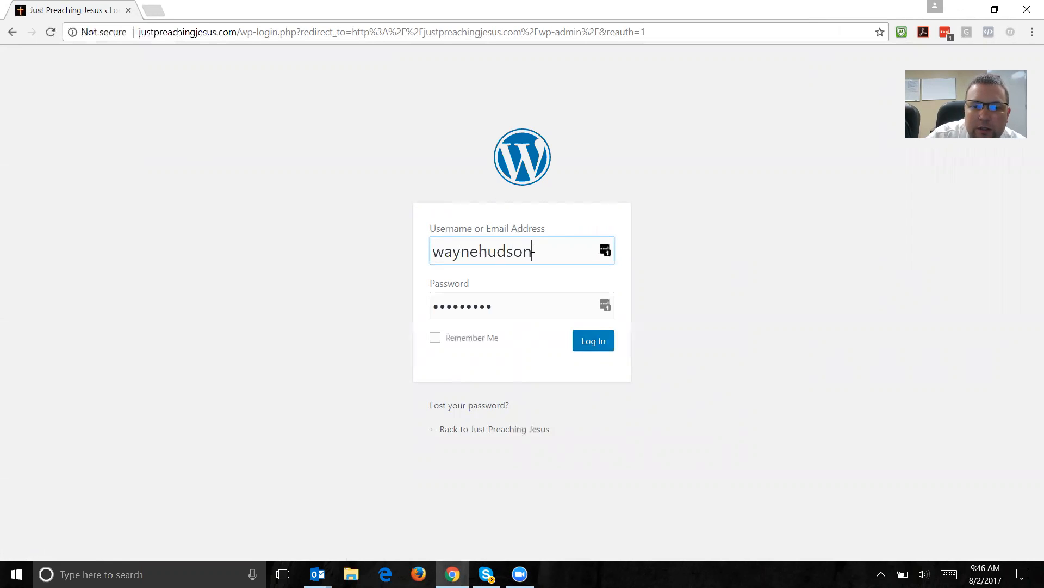
{"action": "left_click", "coordinate": [599, 348]}
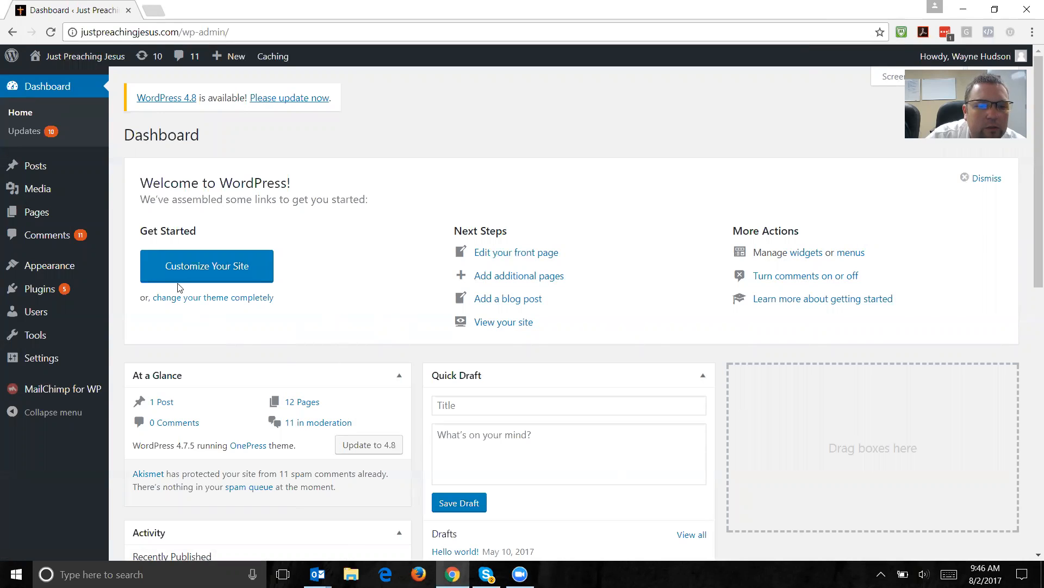
Step: Open the live Just Preaching Jesus site in a separate tab and view its My Testimony page
{"action": "mouse_move", "coordinate": [30, 167]}
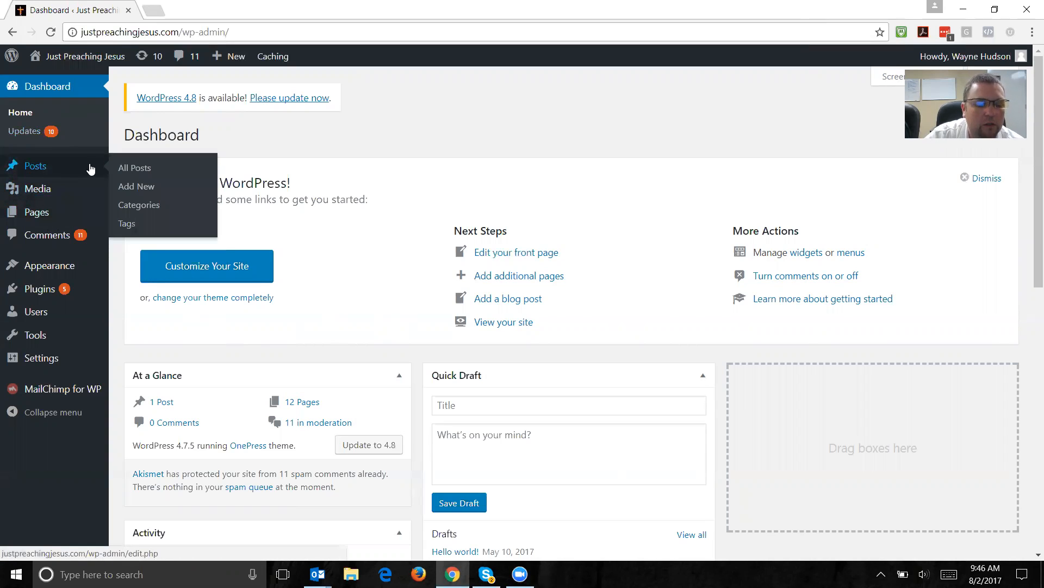
{"action": "mouse_move", "coordinate": [92, 57]}
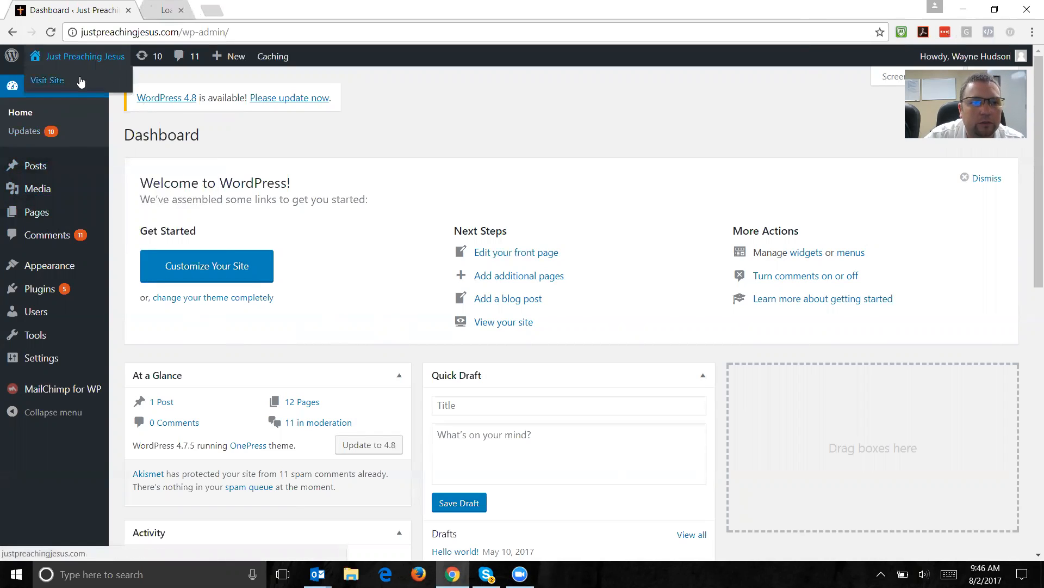
{"action": "left_click", "coordinate": [81, 81]}
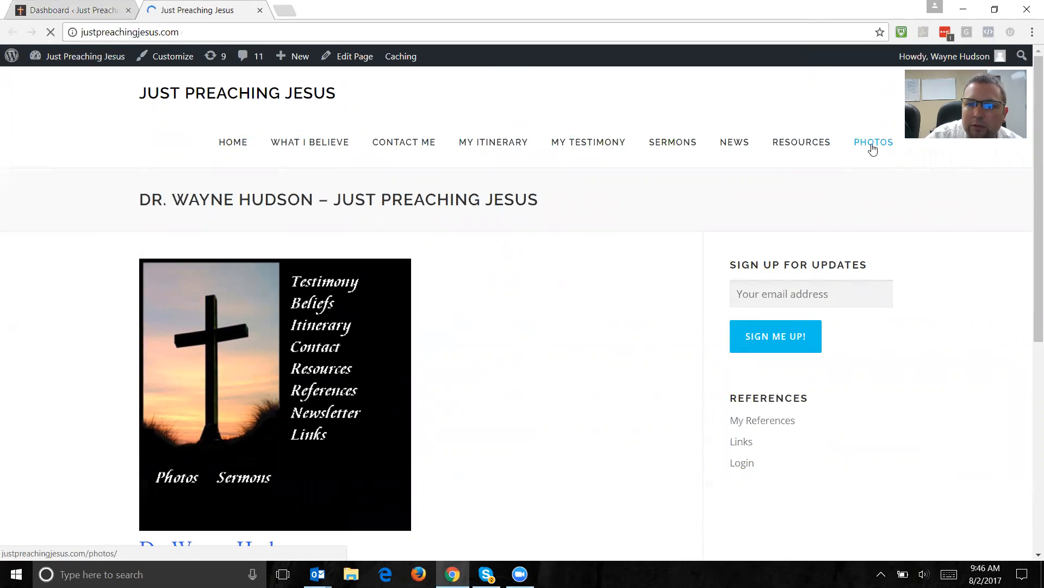
{"action": "scroll", "coordinate": [642, 303], "scroll_direction": "down", "scroll_amount": 7}
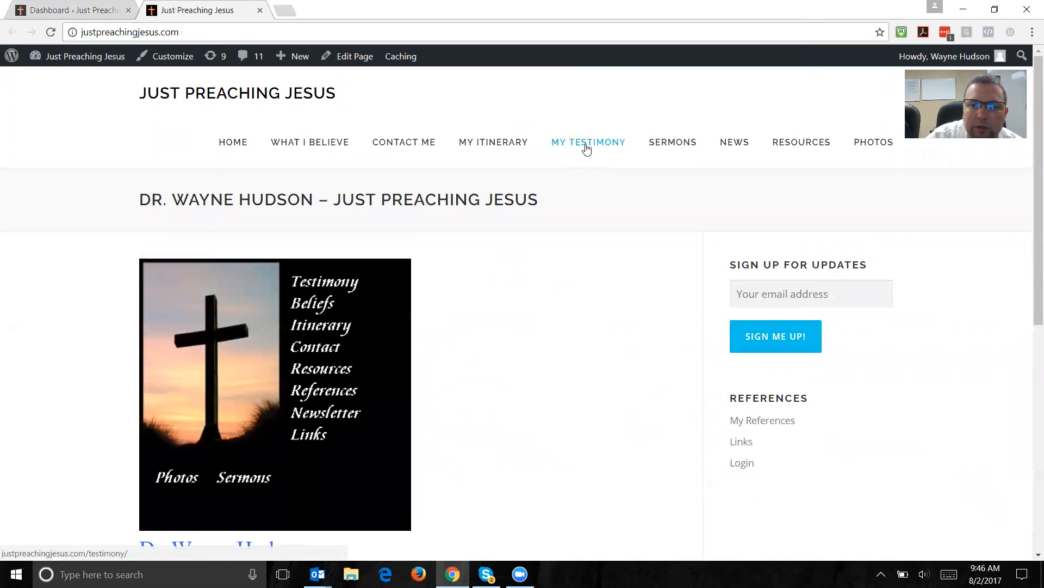
{"action": "left_click", "coordinate": [586, 143]}
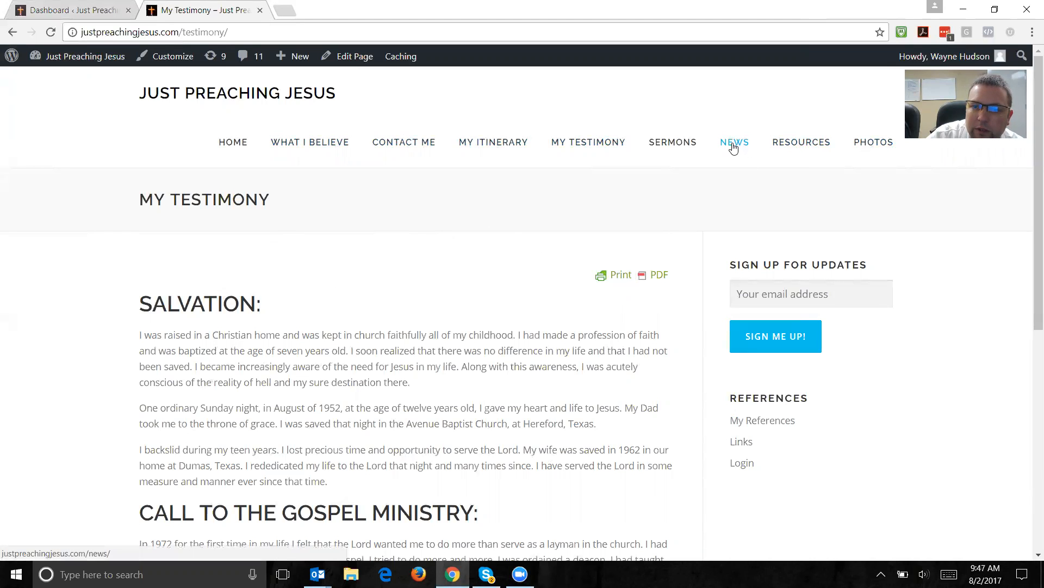
Step: Look at the dashboard's post options, and view the News page on the live site
{"action": "left_click", "coordinate": [104, 12]}
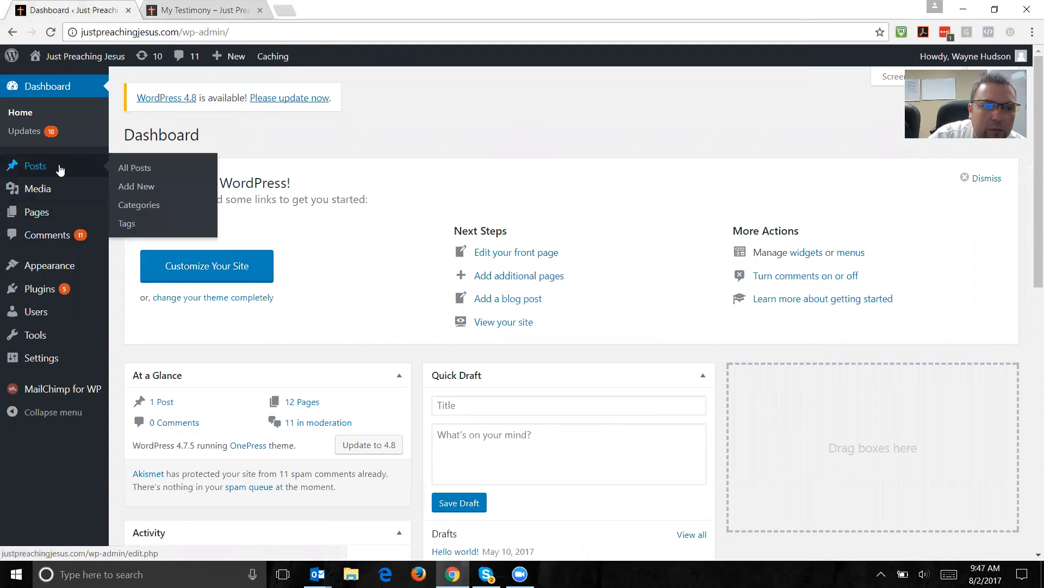
{"action": "left_click", "coordinate": [173, 11]}
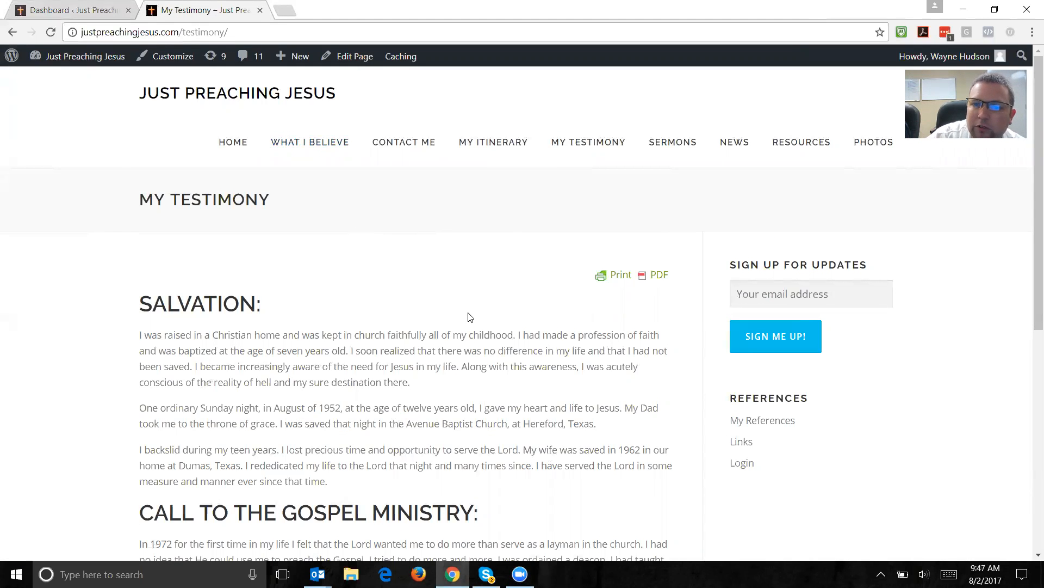
{"action": "left_click", "coordinate": [740, 149]}
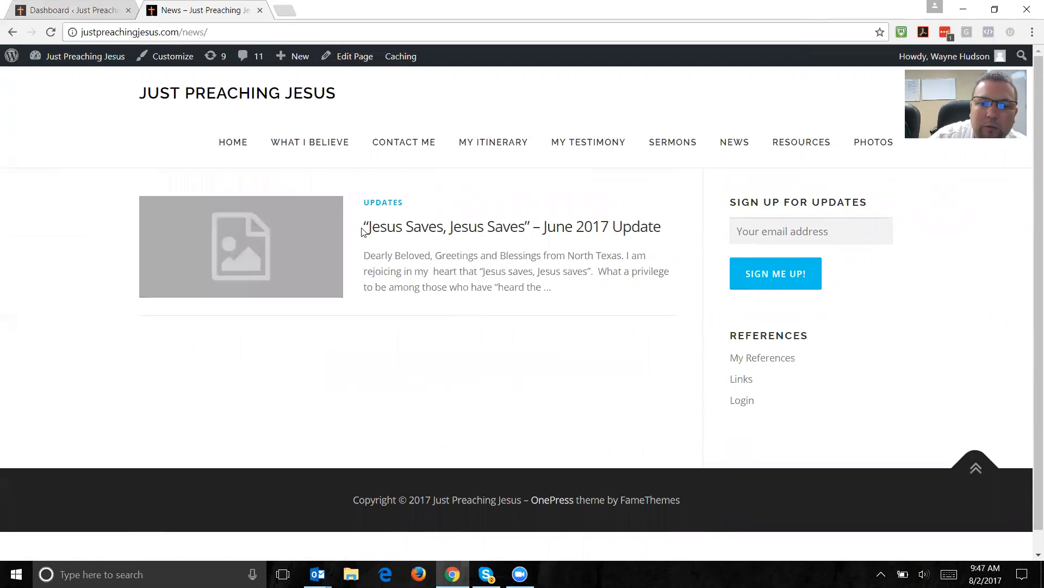
Step: Return to the WordPress dashboard and look through the list of all the site's pages
{"action": "left_click", "coordinate": [56, 5]}
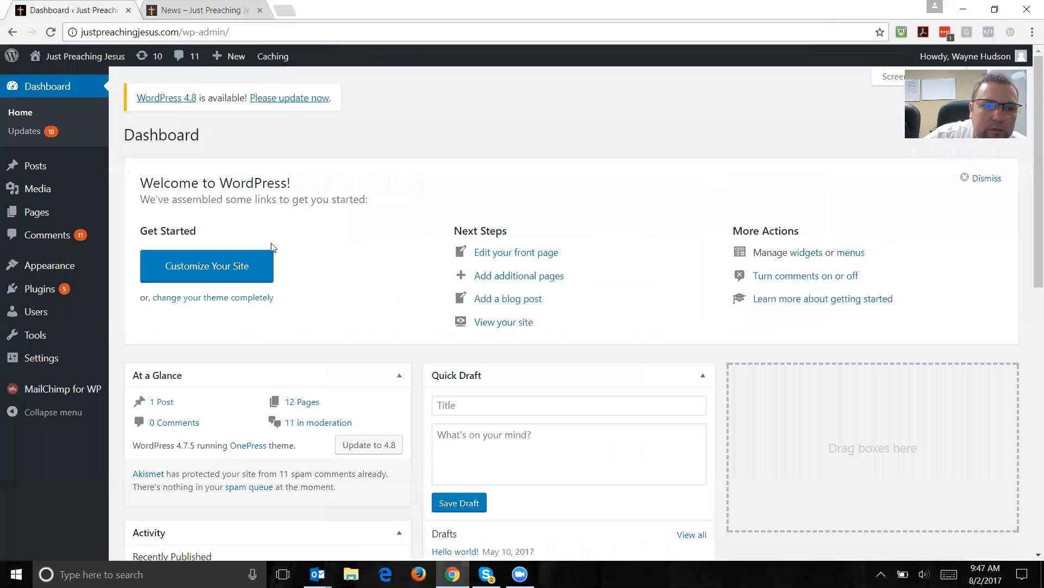
{"action": "left_click", "coordinate": [41, 216]}
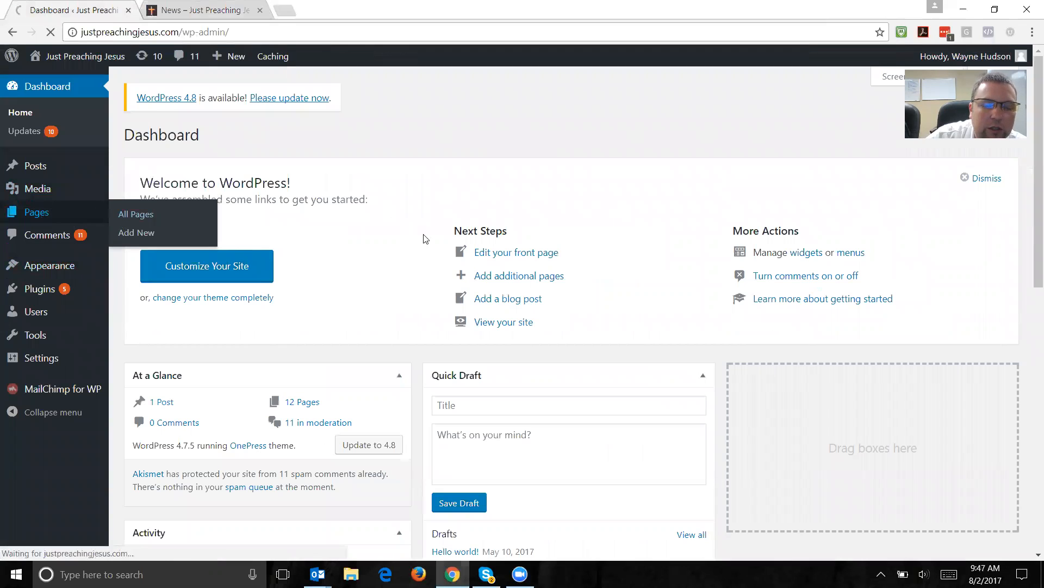
{"action": "scroll", "coordinate": [373, 294], "scroll_direction": "down", "scroll_amount": 3}
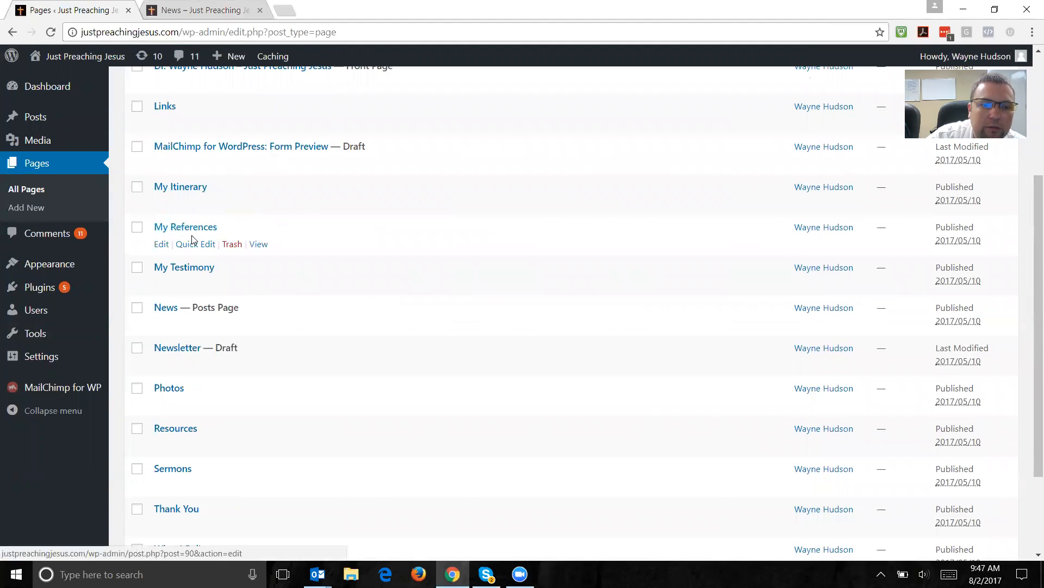
{"action": "scroll", "coordinate": [206, 258], "scroll_direction": "down", "scroll_amount": 3}
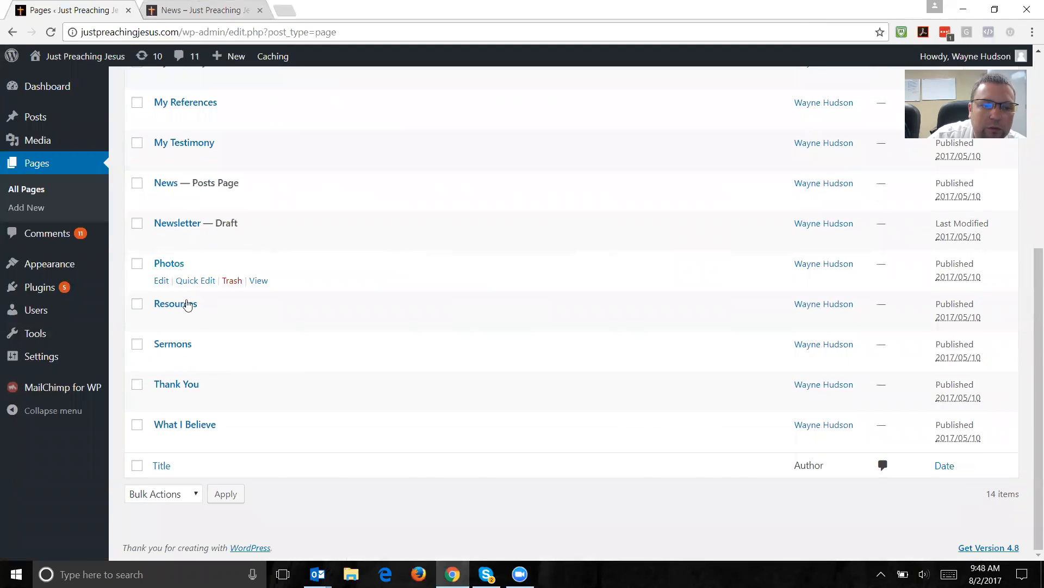
{"action": "scroll", "coordinate": [213, 177], "scroll_direction": "up", "scroll_amount": 6}
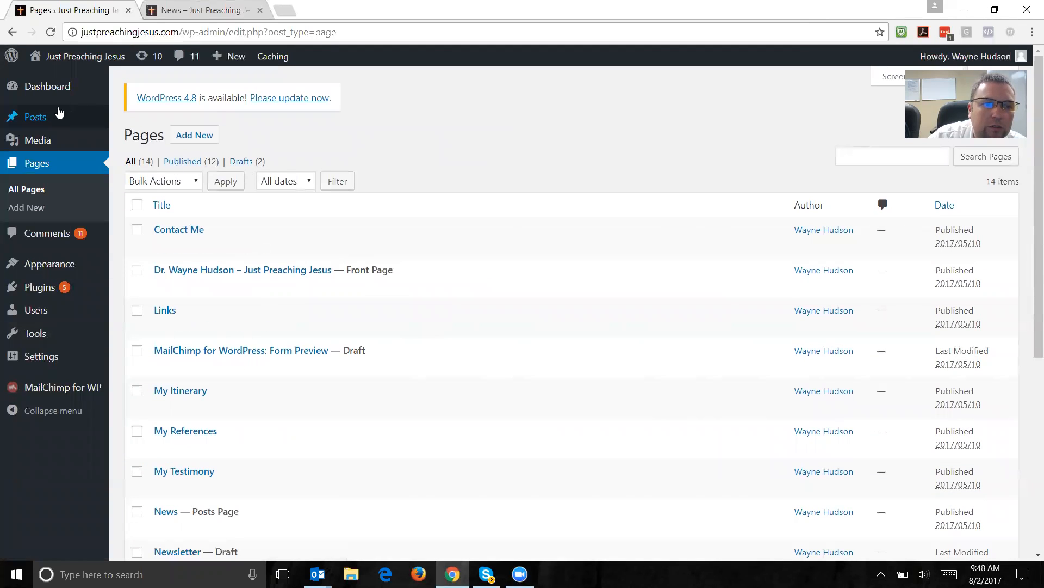
Step: Open the list of all posts and look through the published and draft entries
{"action": "left_click", "coordinate": [40, 116]}
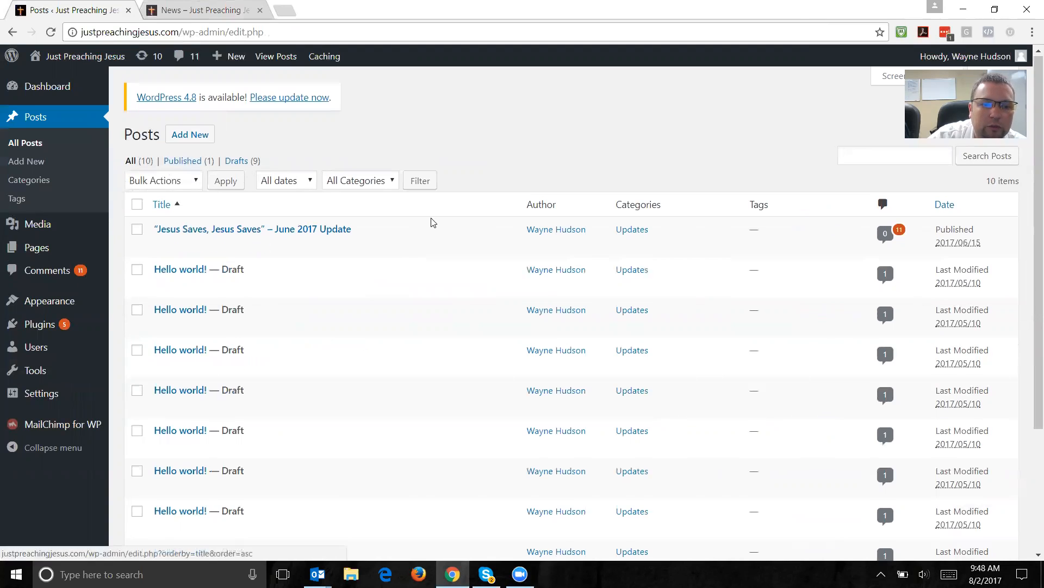
{"action": "scroll", "coordinate": [432, 222], "scroll_direction": "down", "scroll_amount": 3}
{"action": "scroll", "coordinate": [397, 231], "scroll_direction": "up", "scroll_amount": 2}
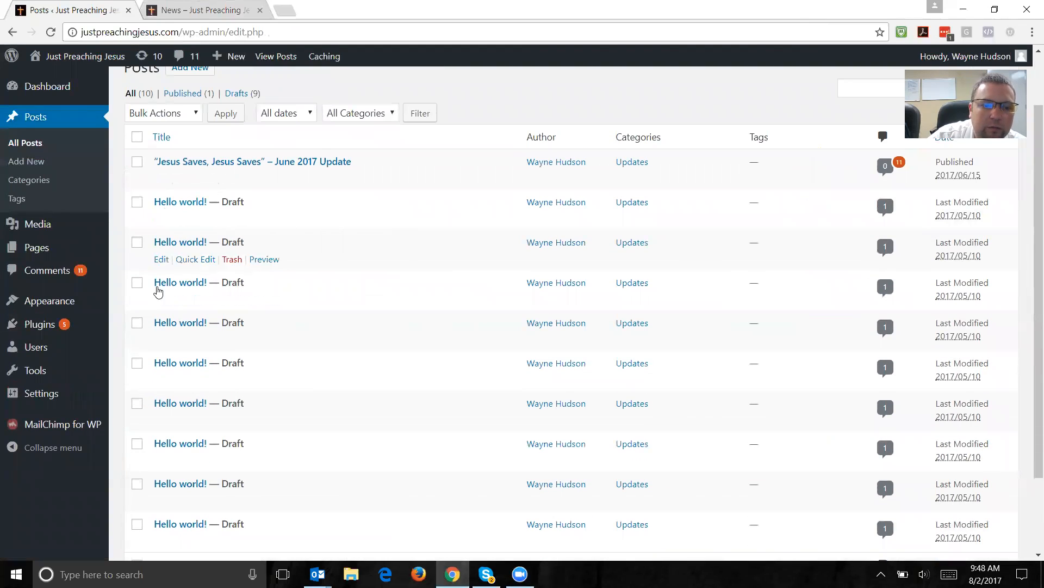
{"action": "scroll", "coordinate": [411, 323], "scroll_direction": "up", "scroll_amount": 2}
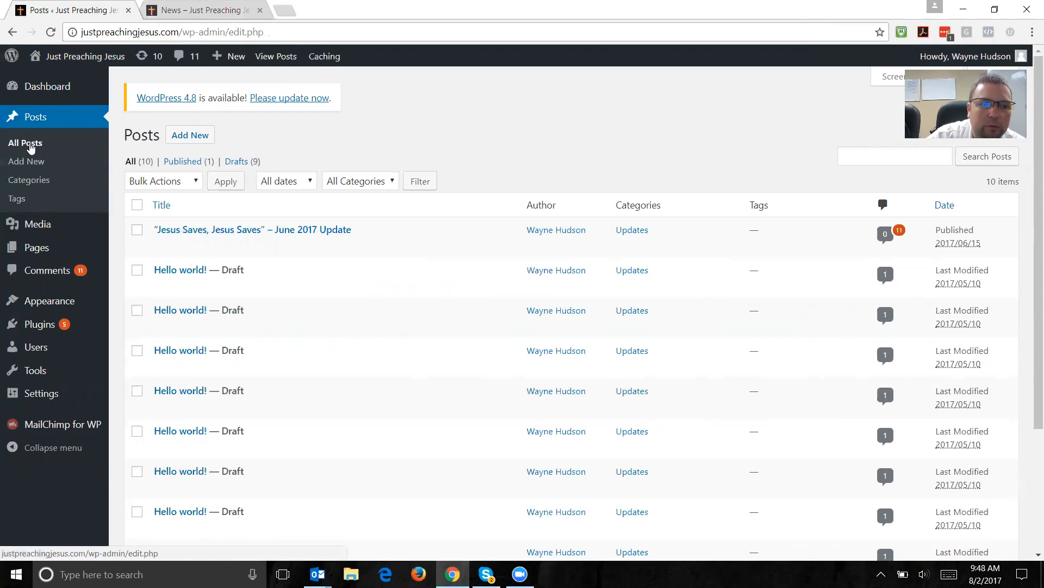
Step: Start a new post, look over its editing form, and try the Updates category on and off
{"action": "left_click", "coordinate": [191, 140]}
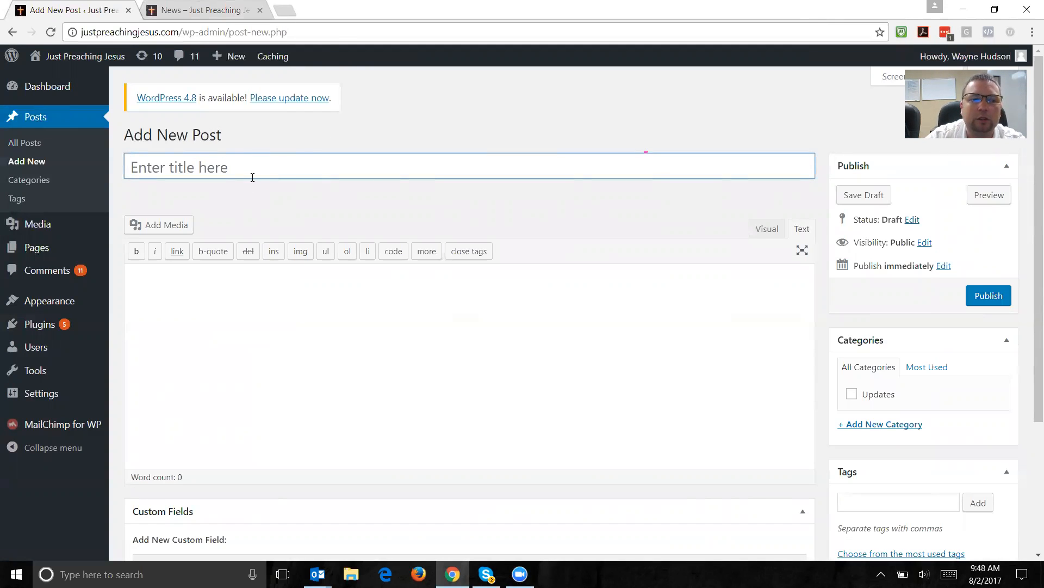
{"action": "scroll", "coordinate": [439, 240], "scroll_direction": "down", "scroll_amount": 2}
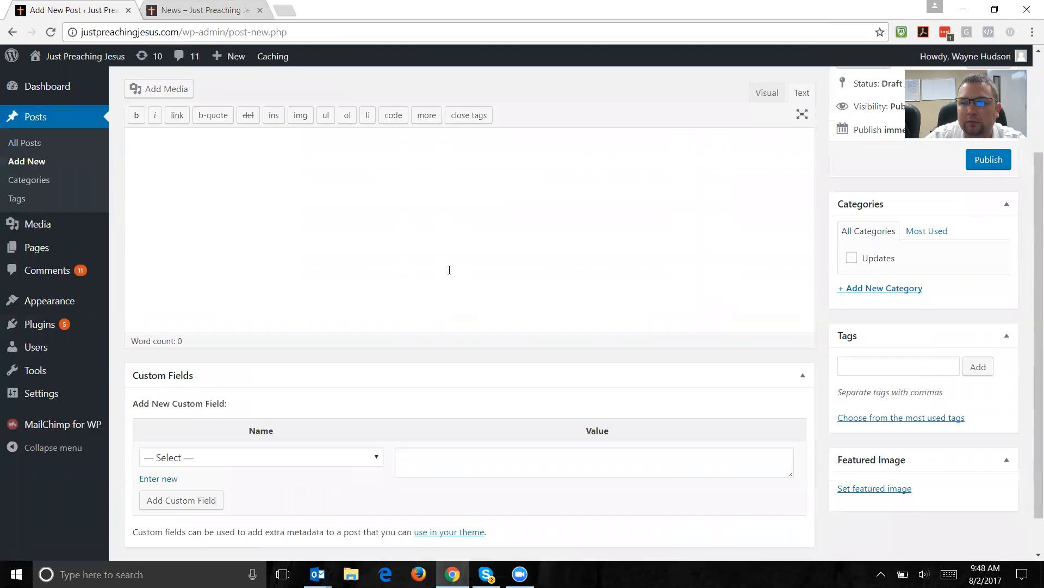
{"action": "scroll", "coordinate": [443, 276], "scroll_direction": "up", "scroll_amount": 2}
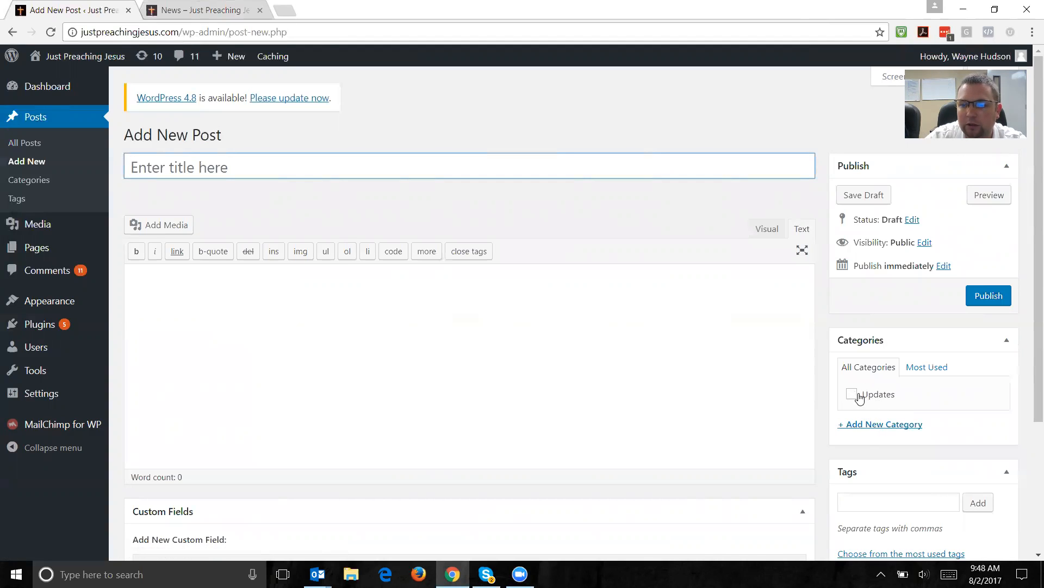
{"action": "left_click", "coordinate": [853, 396]}
{"action": "left_click", "coordinate": [853, 397]}
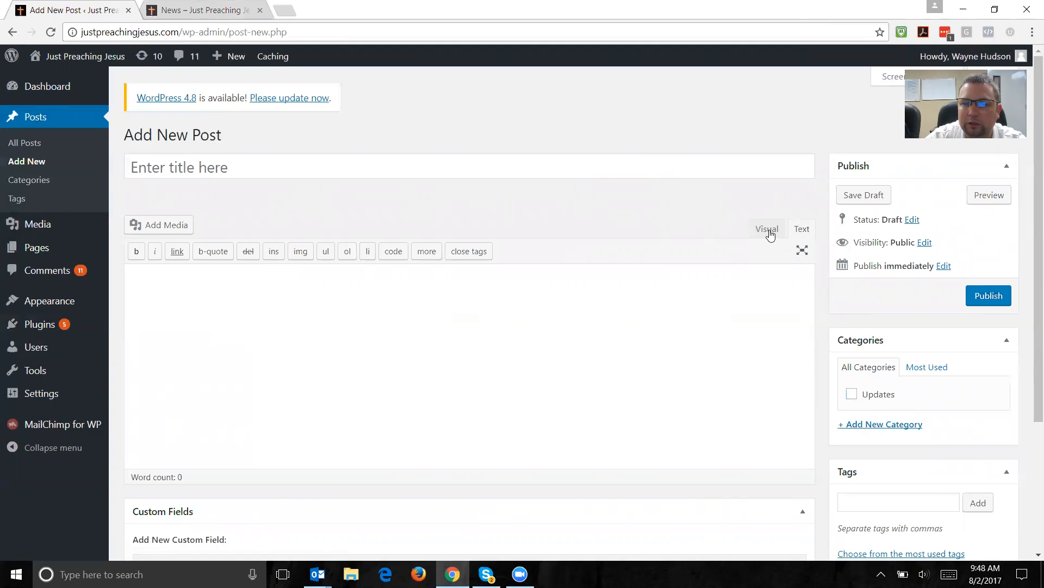
Step: Compare the Visual and Text modes of the post's content editor and leave it in Visual mode
{"action": "left_click", "coordinate": [768, 230]}
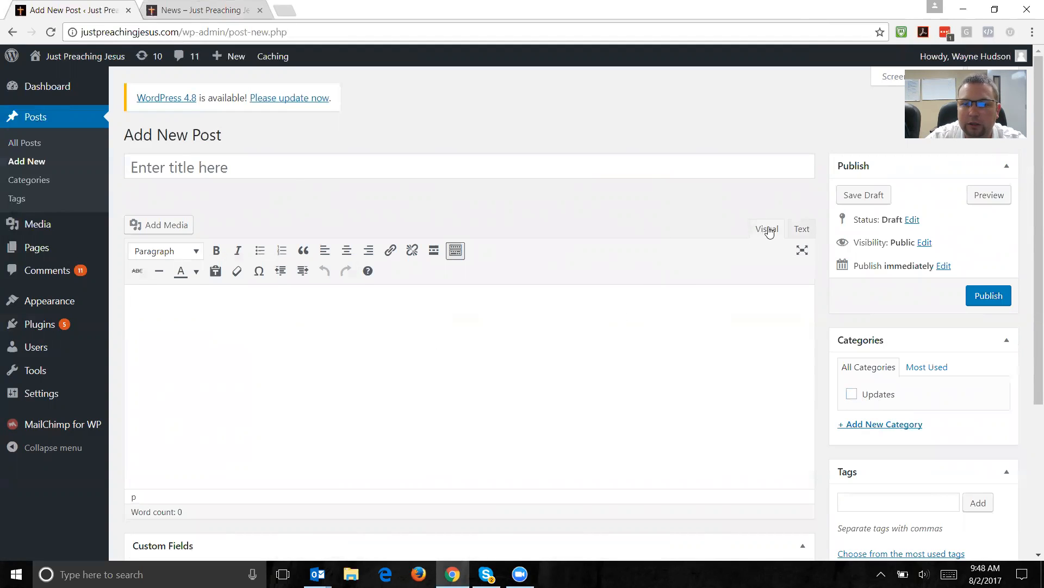
{"action": "left_click", "coordinate": [810, 232]}
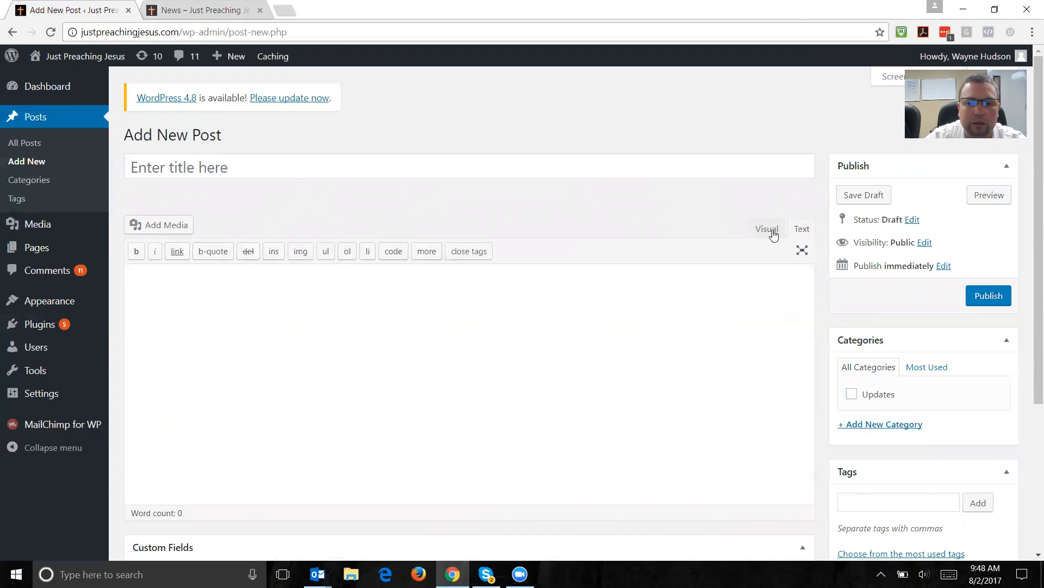
{"action": "left_click", "coordinate": [769, 231]}
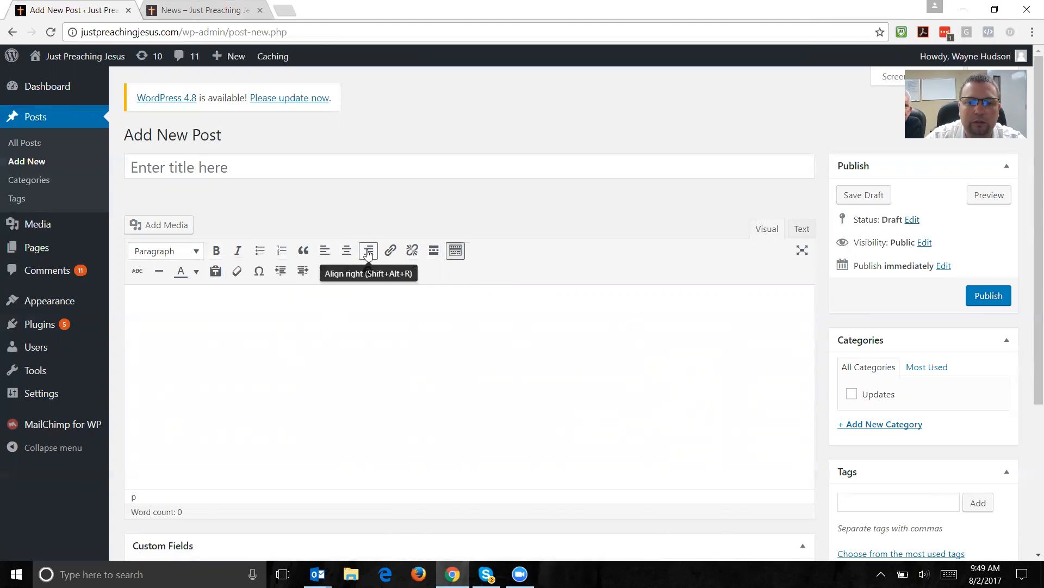
Step: Title the new post "July Update"
{"action": "left_click", "coordinate": [231, 168]}
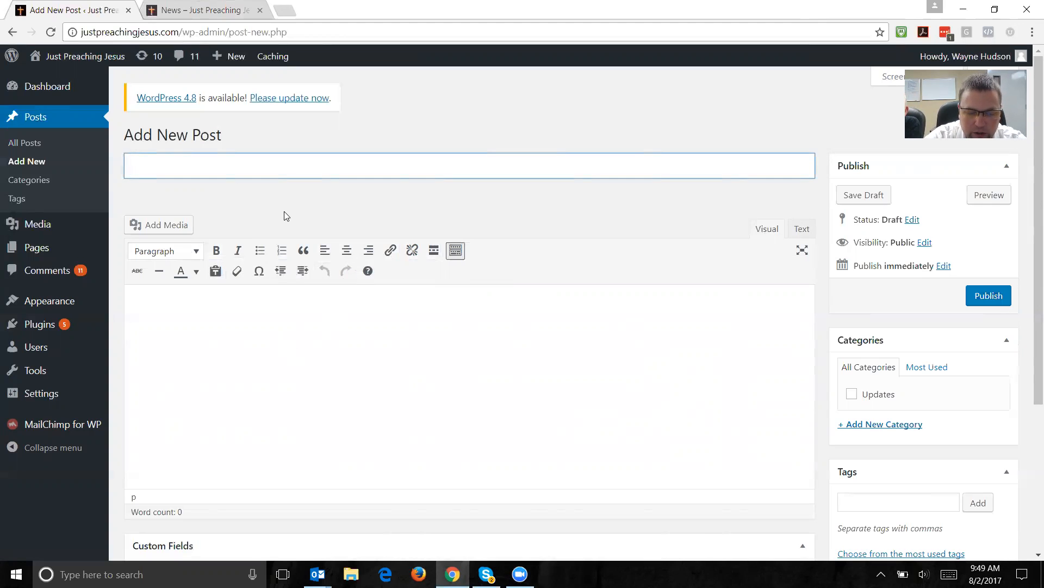
{"action": "type", "text": "July"}
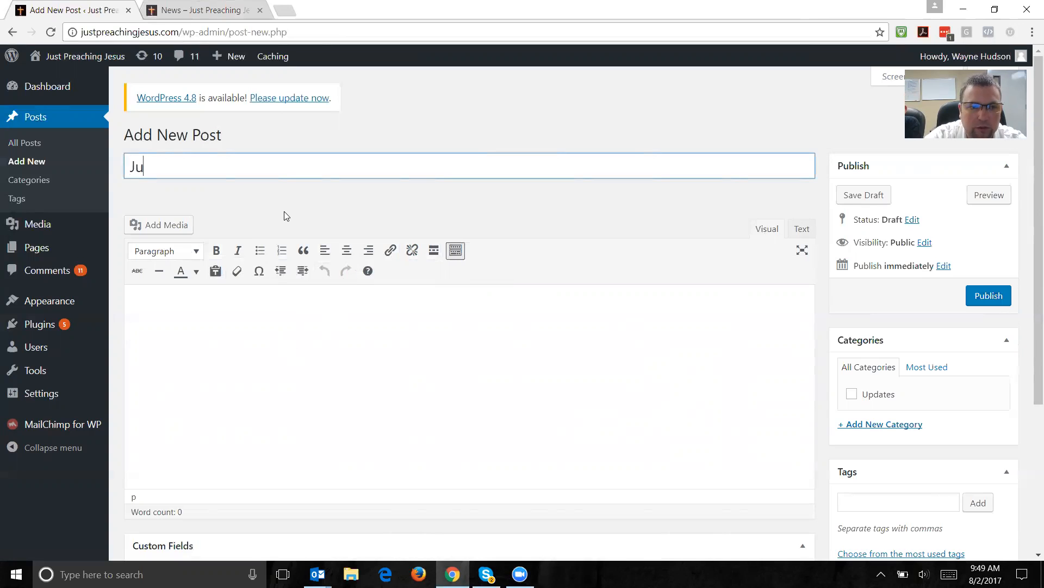
{"action": "key", "text": "BackSpace"}
{"action": "type", "text": "Update"}
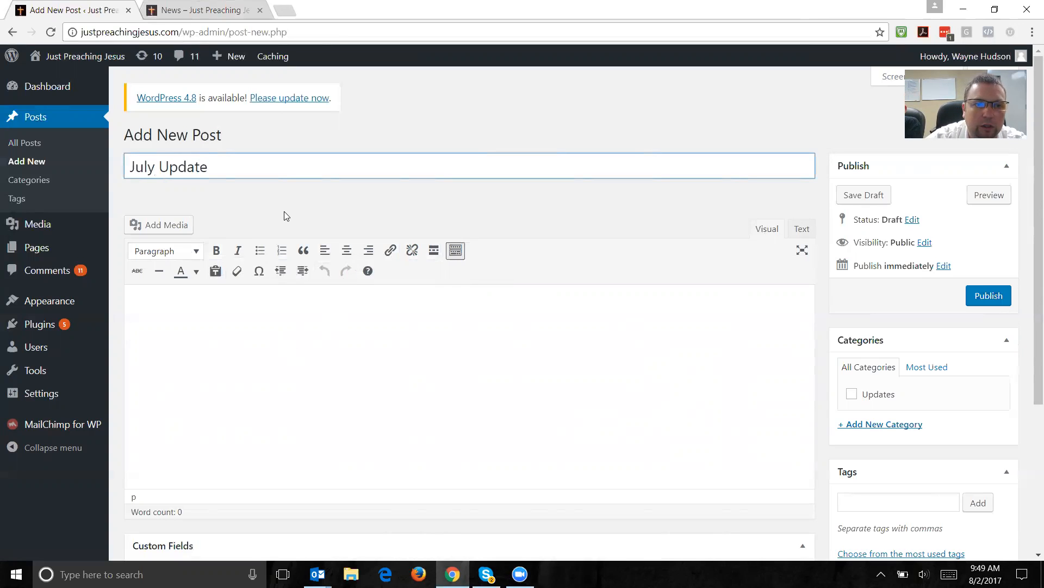
Step: Check how the June 2017 Update title appears on the live News page and compare it with the new post's title
{"action": "left_click", "coordinate": [238, 7]}
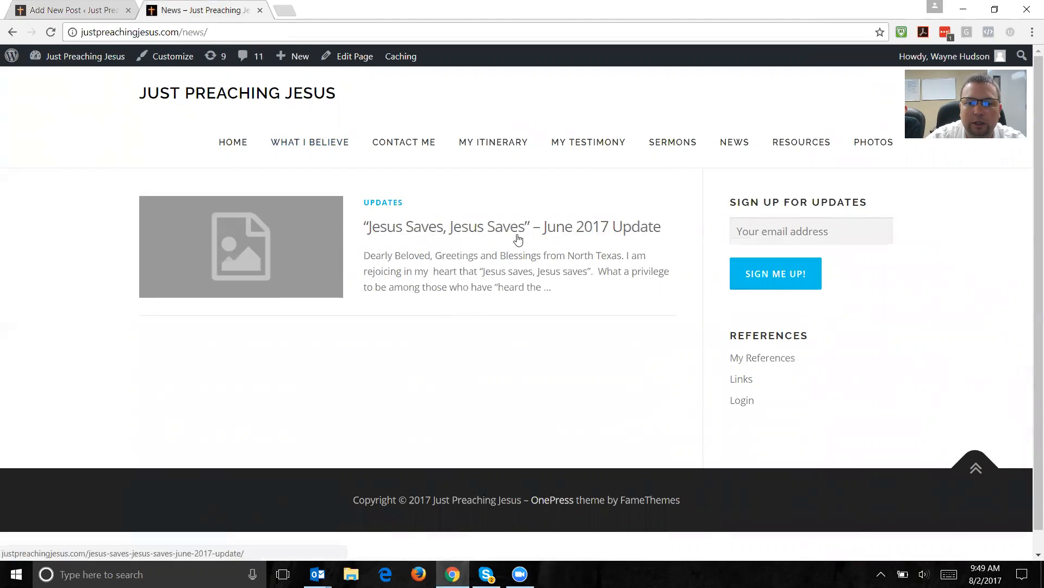
{"action": "left_click", "coordinate": [84, 11]}
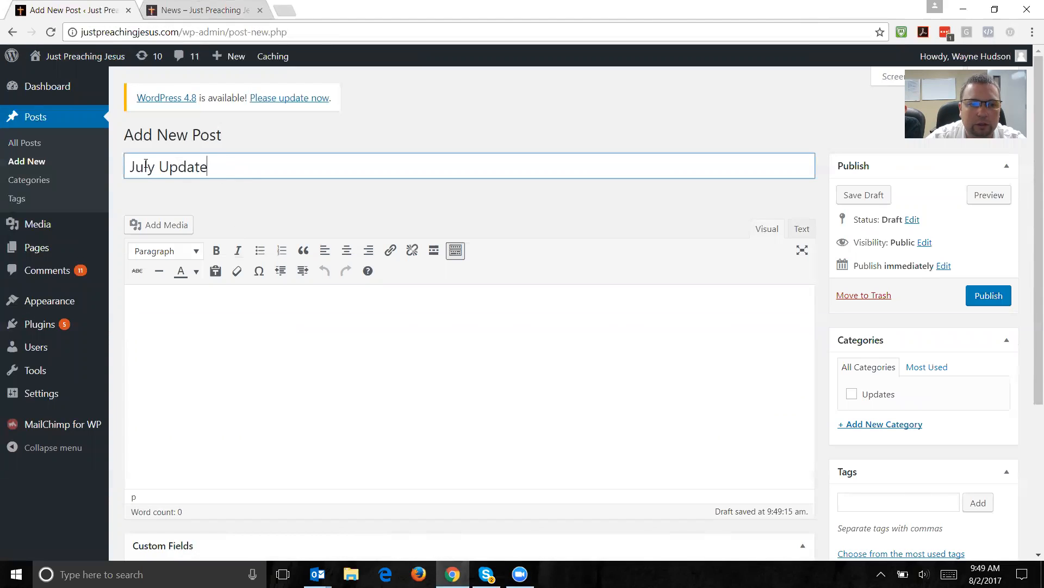
{"action": "left_click_drag", "start_coordinate": [132, 167], "coordinate": [249, 171]}
{"action": "left_click", "coordinate": [220, 176]}
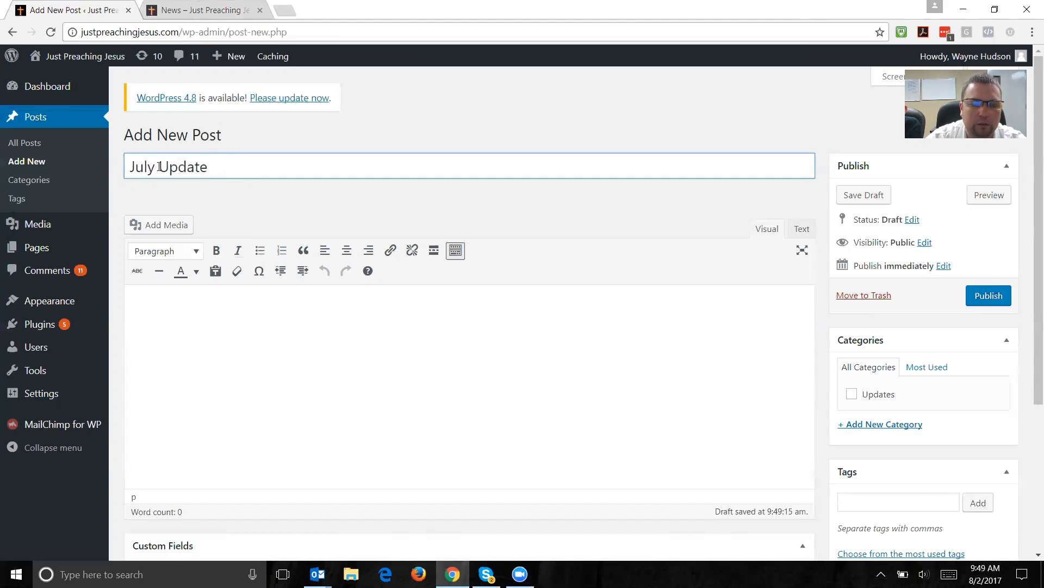
Step: Enter "Some kind of content." as the body text of the July Update post
{"action": "left_click", "coordinate": [380, 364]}
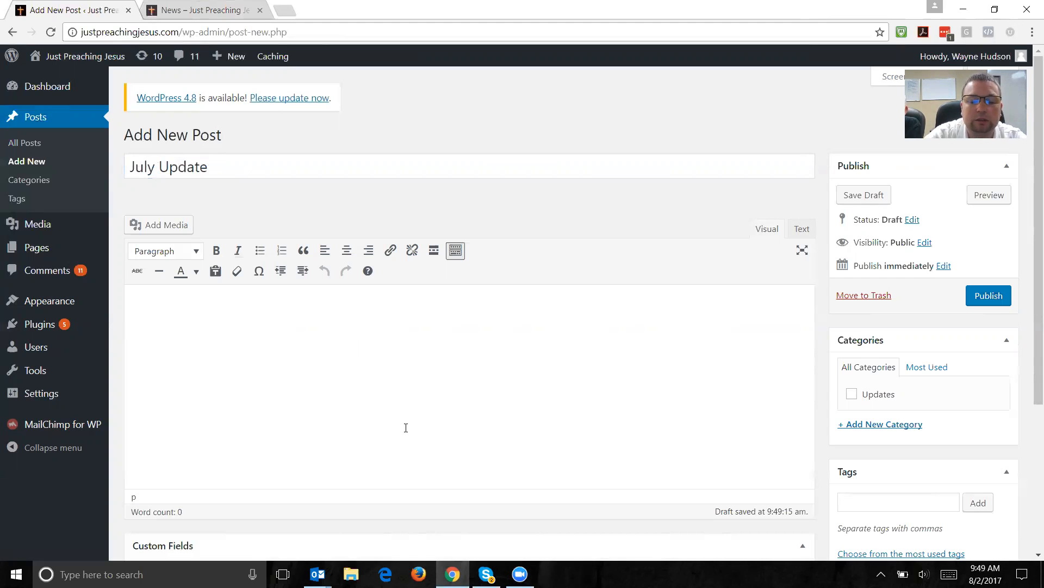
{"action": "type", "text": "Some kind of contetnt."}
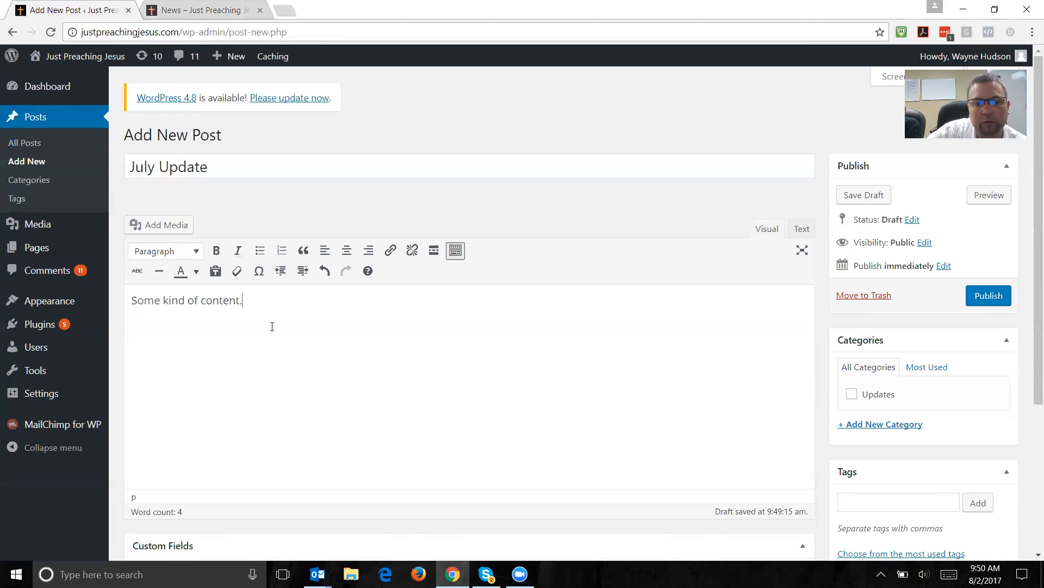
Step: Open the June 2017 Update post from the live News page and return to the July Update editor
{"action": "left_click", "coordinate": [249, 168]}
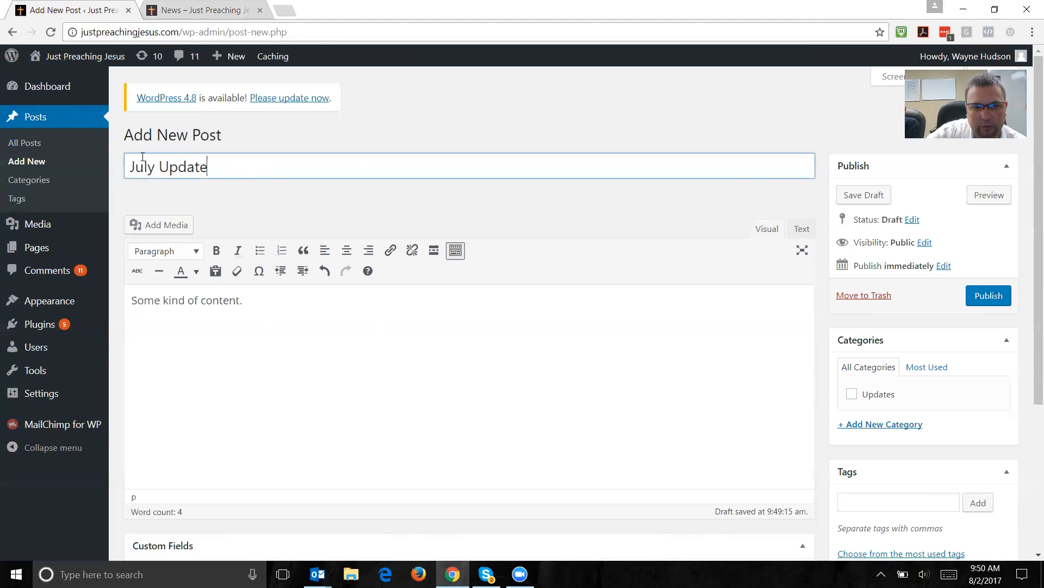
{"action": "left_click", "coordinate": [351, 346]}
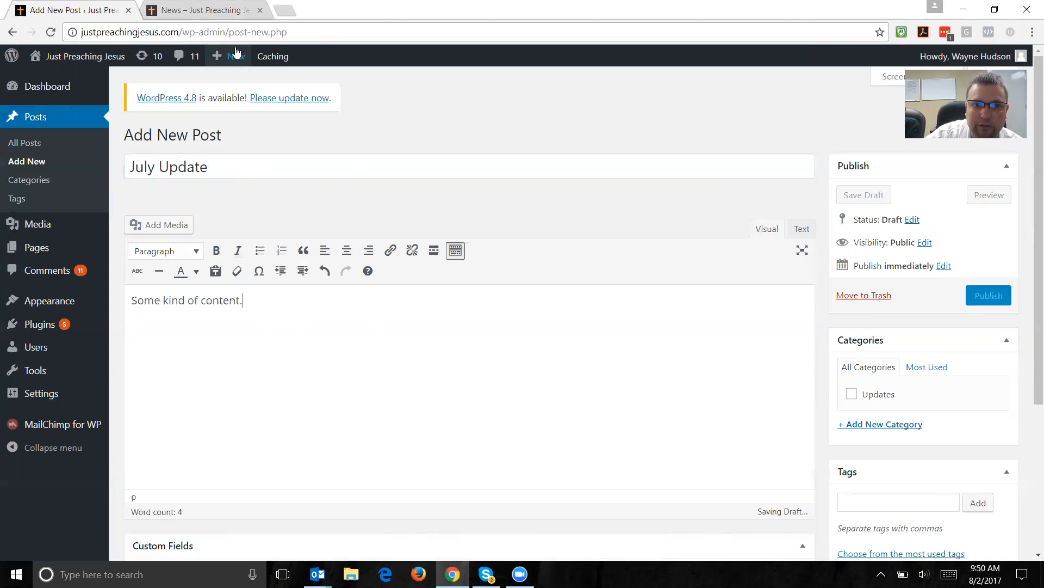
{"action": "left_click", "coordinate": [210, 11]}
{"action": "left_click", "coordinate": [480, 227]}
{"action": "left_click", "coordinate": [64, 6]}
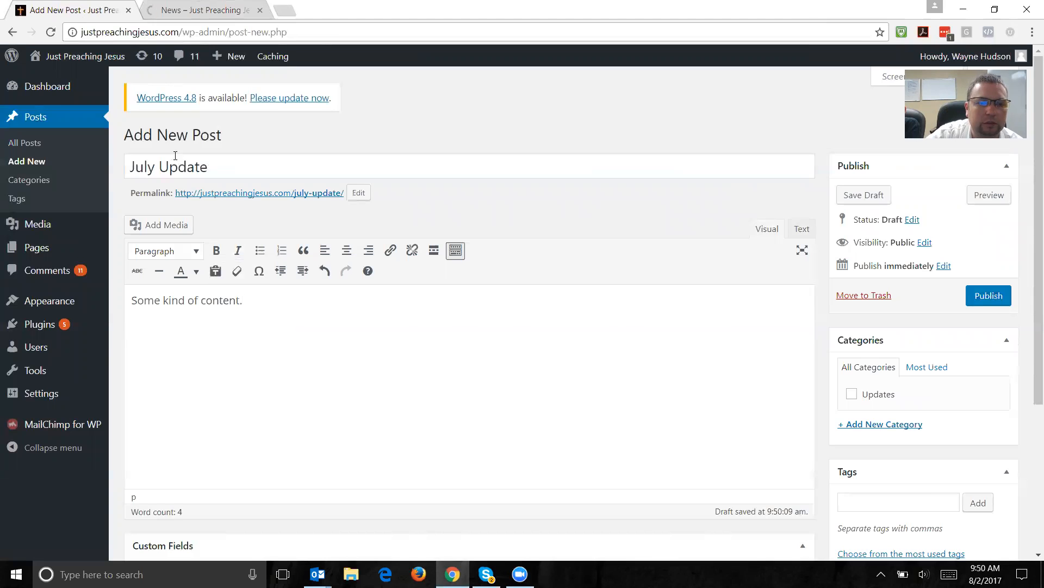
Step: Leave the July Update draft and open the June 2017 Update post from the list of all posts
{"action": "left_click", "coordinate": [45, 148]}
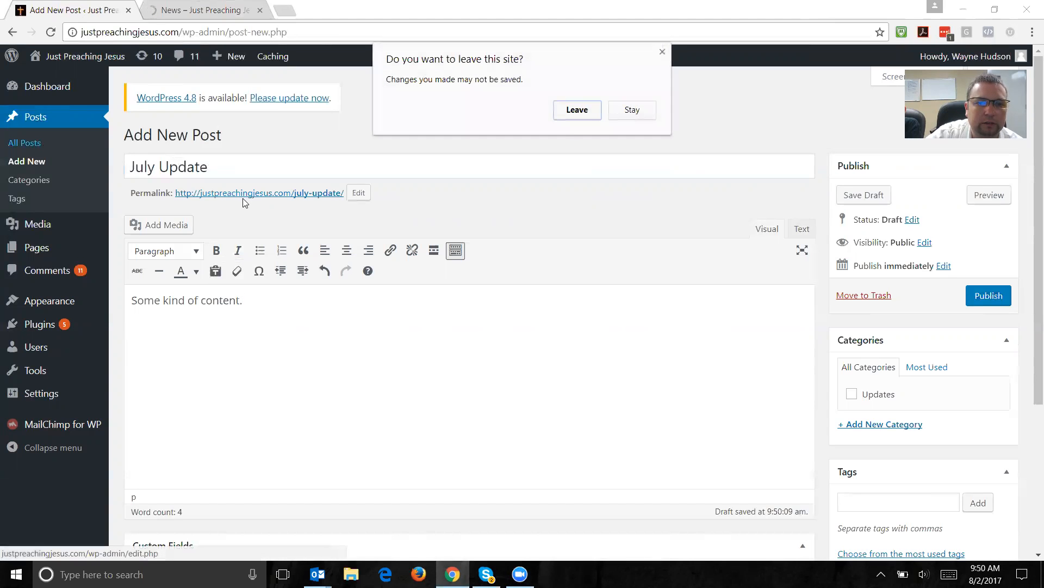
{"action": "left_click", "coordinate": [575, 111]}
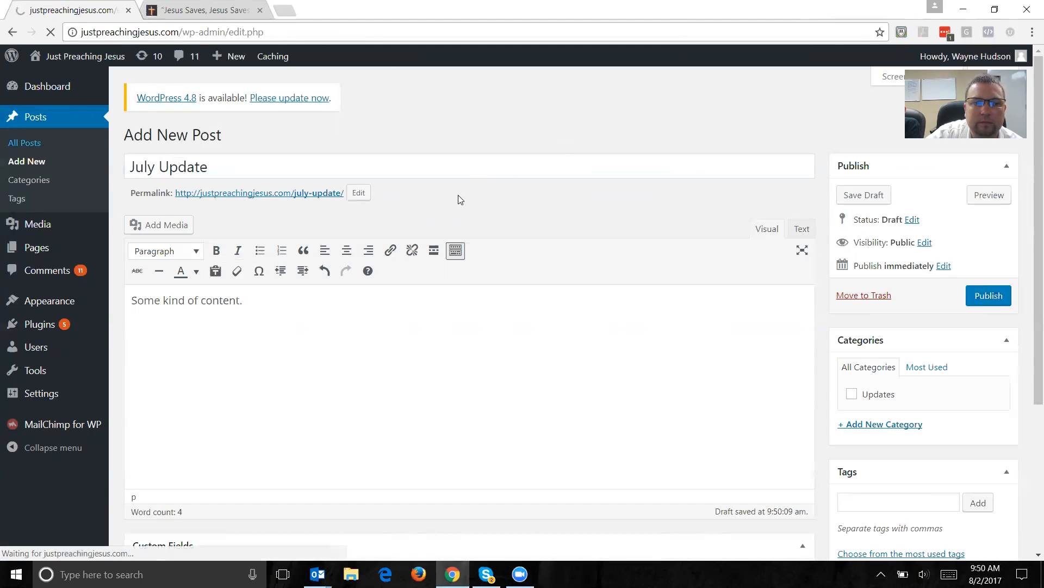
{"action": "left_click", "coordinate": [236, 274]}
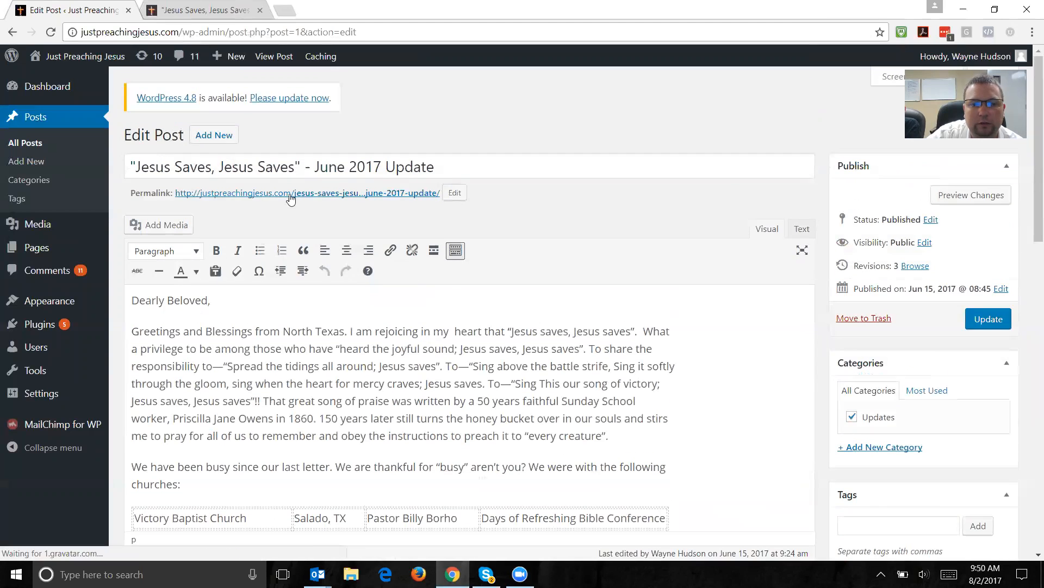
Step: Review the June 2017 Update's title, greeting, church table and closing paragraphs as an example of post content
{"action": "left_click", "coordinate": [218, 166]}
{"action": "left_click_drag", "start_coordinate": [218, 165], "coordinate": [527, 196]}
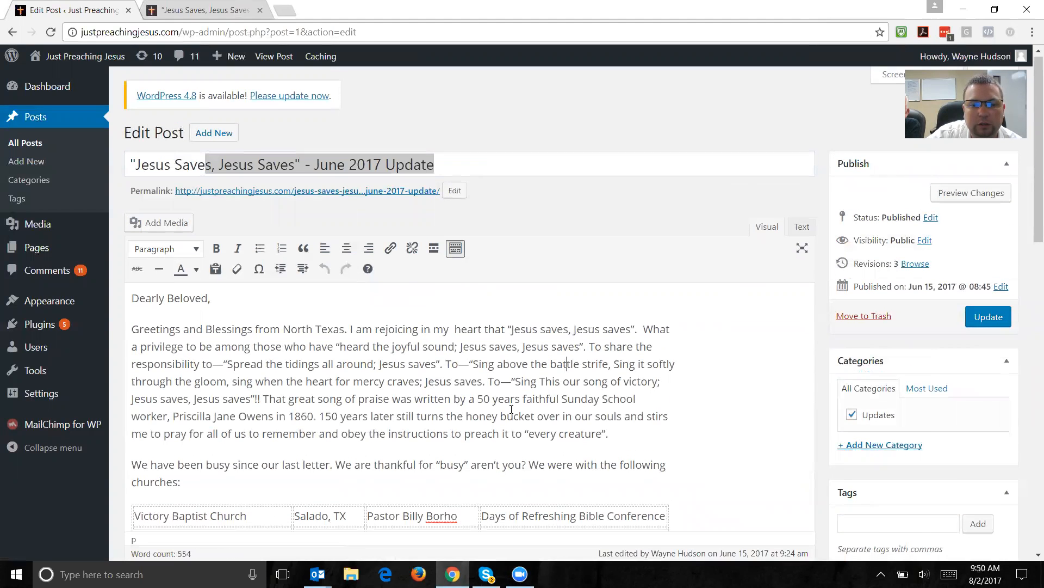
{"action": "scroll", "coordinate": [204, 305], "scroll_direction": "down", "scroll_amount": 1}
{"action": "left_click_drag", "start_coordinate": [131, 232], "coordinate": [208, 232]}
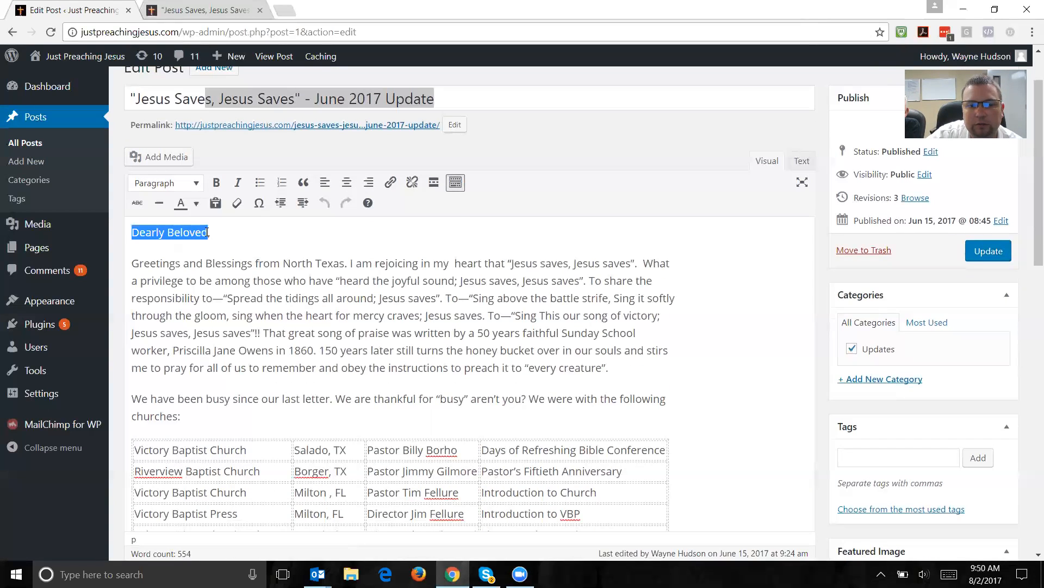
{"action": "left_click", "coordinate": [220, 236]}
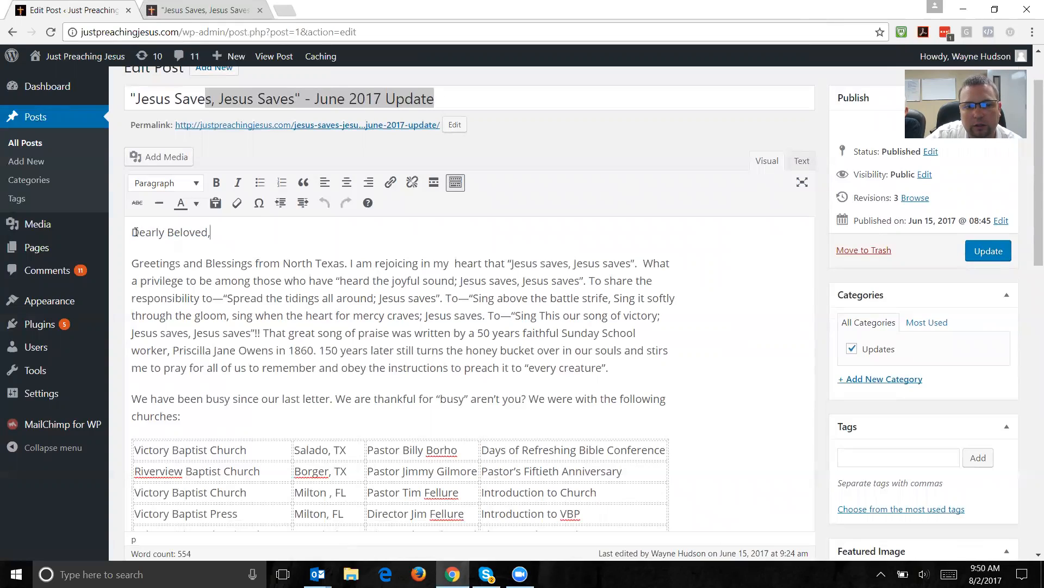
{"action": "left_click_drag", "start_coordinate": [135, 233], "coordinate": [209, 233]}
{"action": "scroll", "coordinate": [296, 310], "scroll_direction": "down", "scroll_amount": 5}
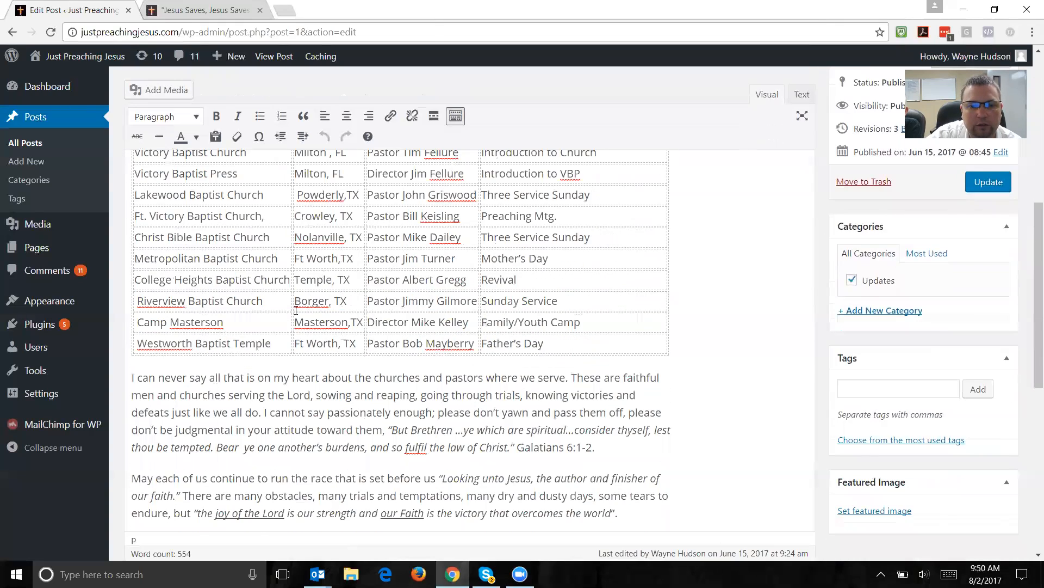
{"action": "scroll", "coordinate": [360, 356], "scroll_direction": "up", "scroll_amount": 3}
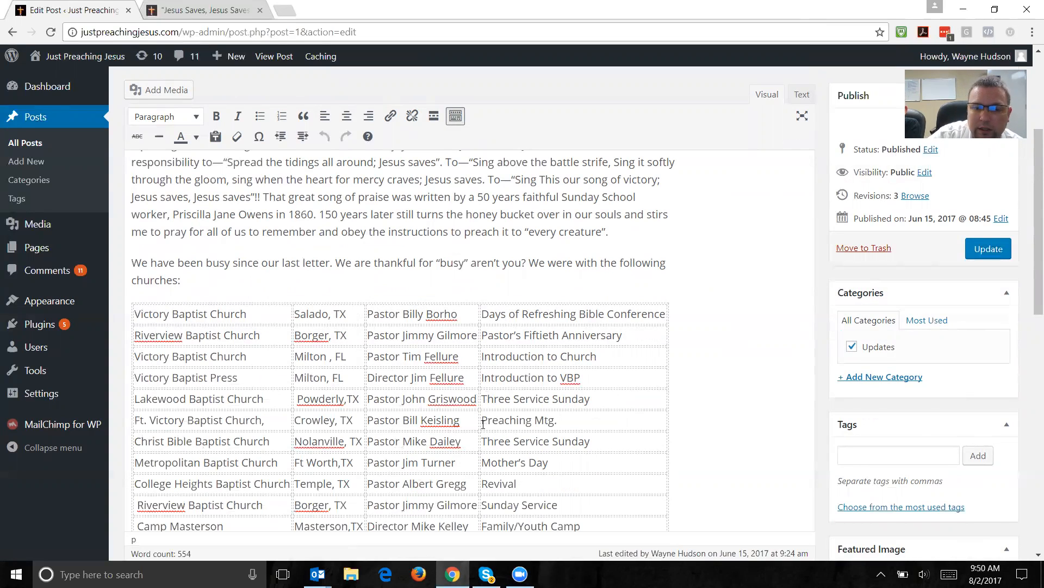
{"action": "scroll", "coordinate": [457, 401], "scroll_direction": "down", "scroll_amount": 5}
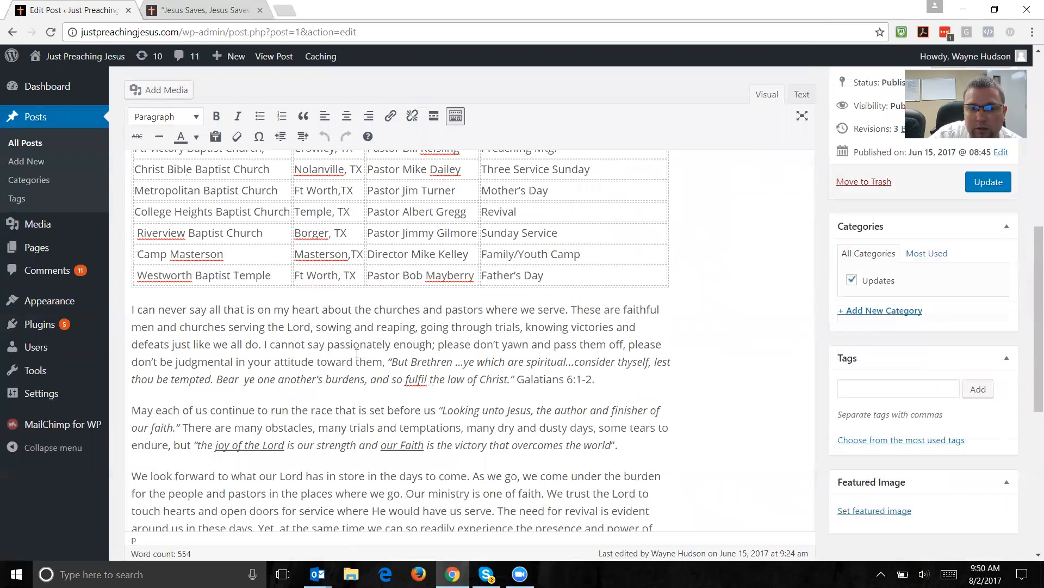
{"action": "scroll", "coordinate": [356, 356], "scroll_direction": "down", "scroll_amount": 1}
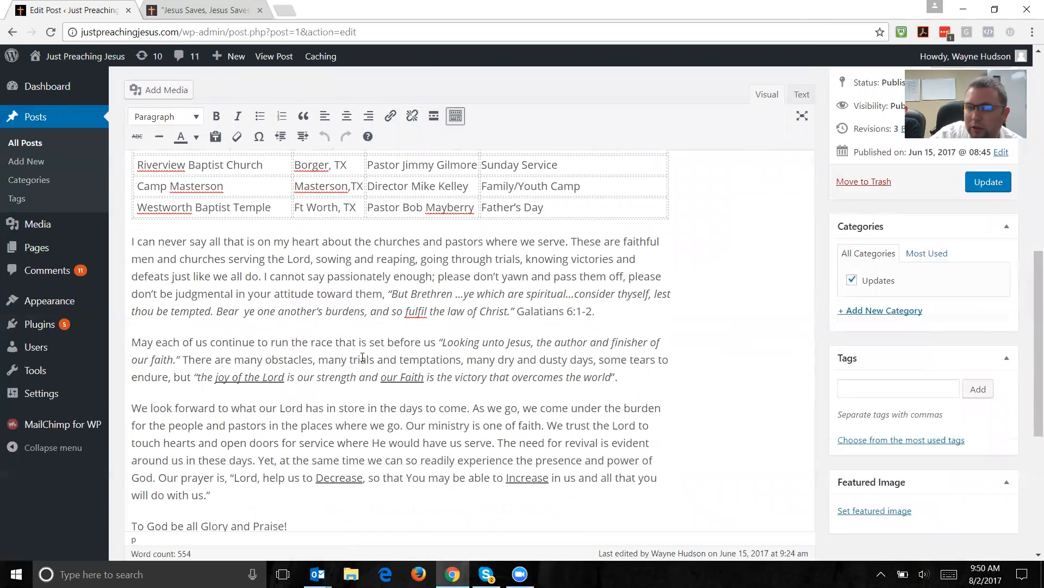
{"action": "scroll", "coordinate": [284, 359], "scroll_direction": "down", "scroll_amount": 2}
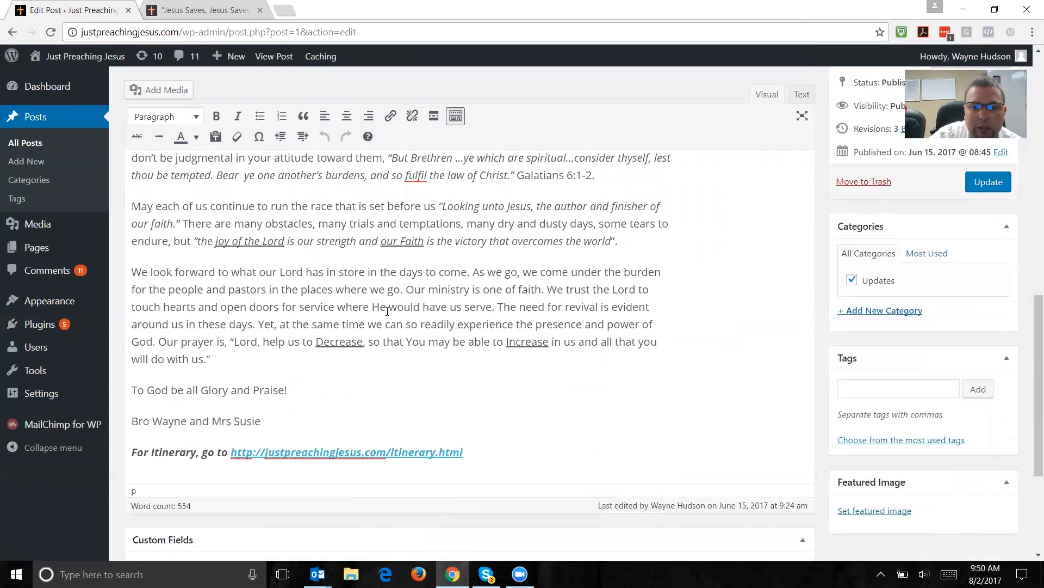
Step: Inspect the italic and underlined formatting of the "joy of the Lord" quotation in the June 2017 Update
{"action": "left_click_drag", "start_coordinate": [354, 245], "coordinate": [365, 242]}
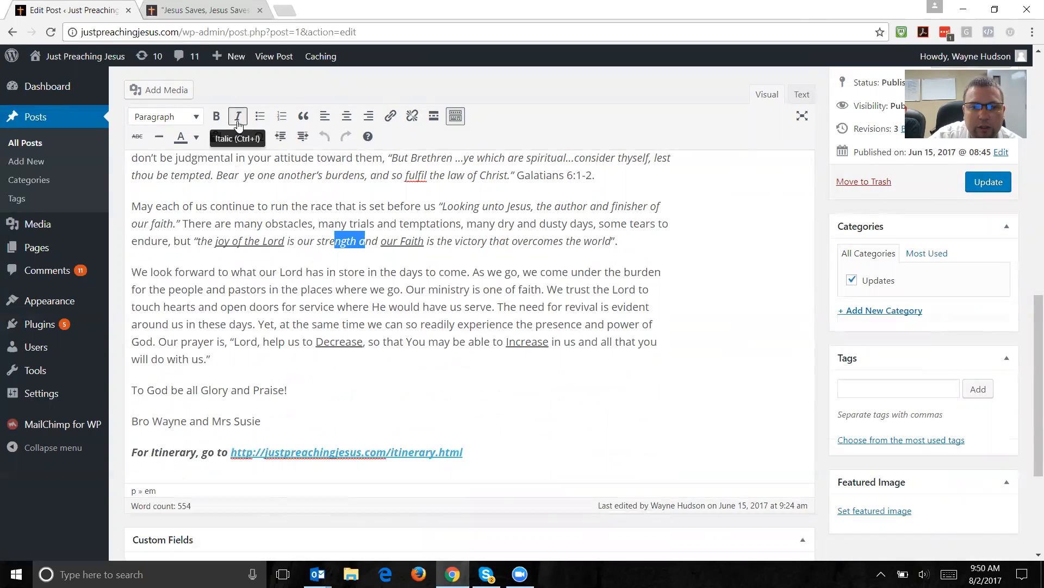
{"action": "left_click_drag", "start_coordinate": [243, 245], "coordinate": [268, 243]}
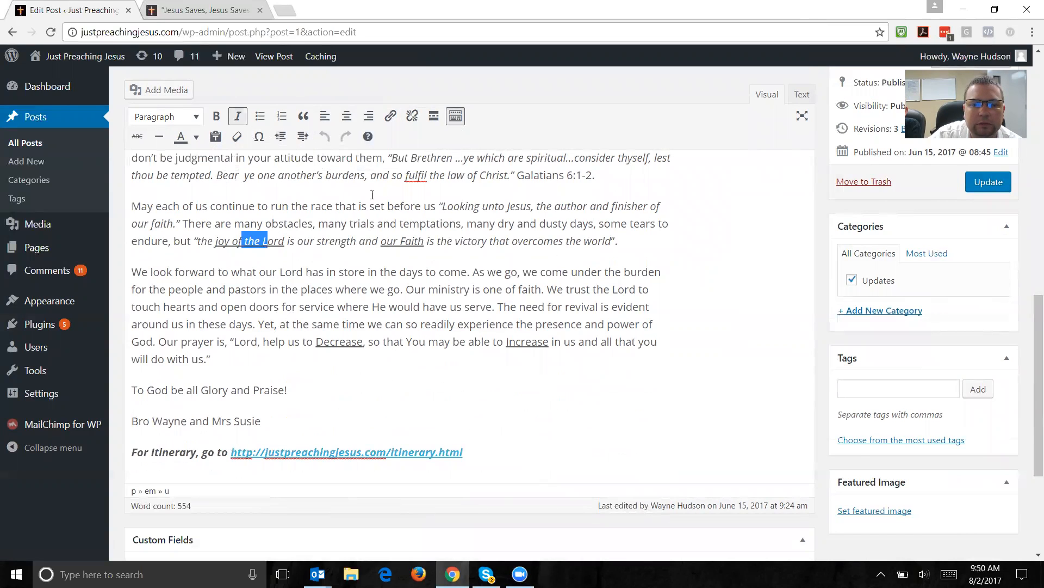
{"action": "left_click", "coordinate": [331, 240]}
{"action": "left_click_drag", "start_coordinate": [284, 244], "coordinate": [208, 242]}
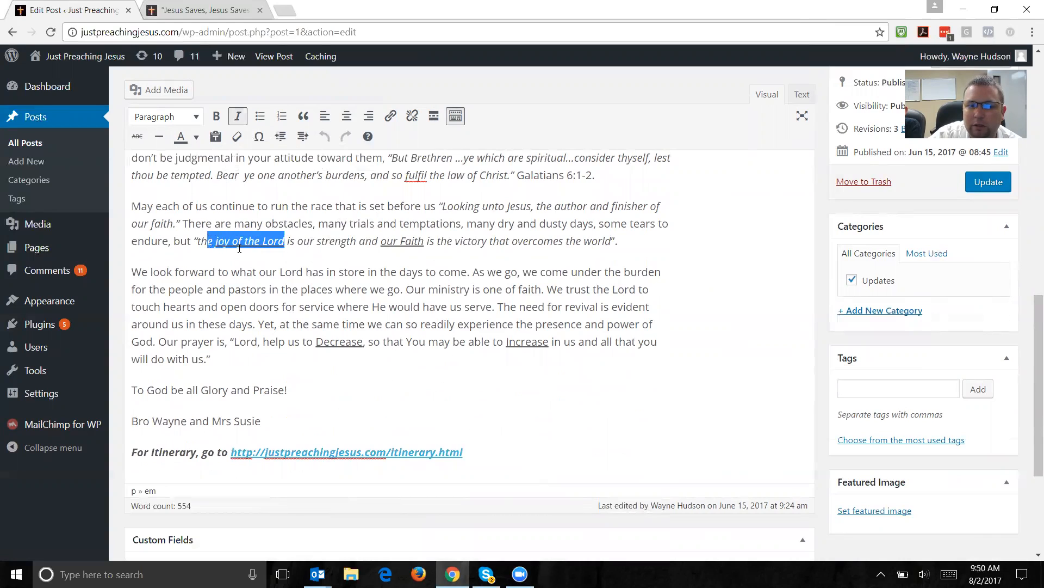
{"action": "left_click", "coordinate": [285, 271]}
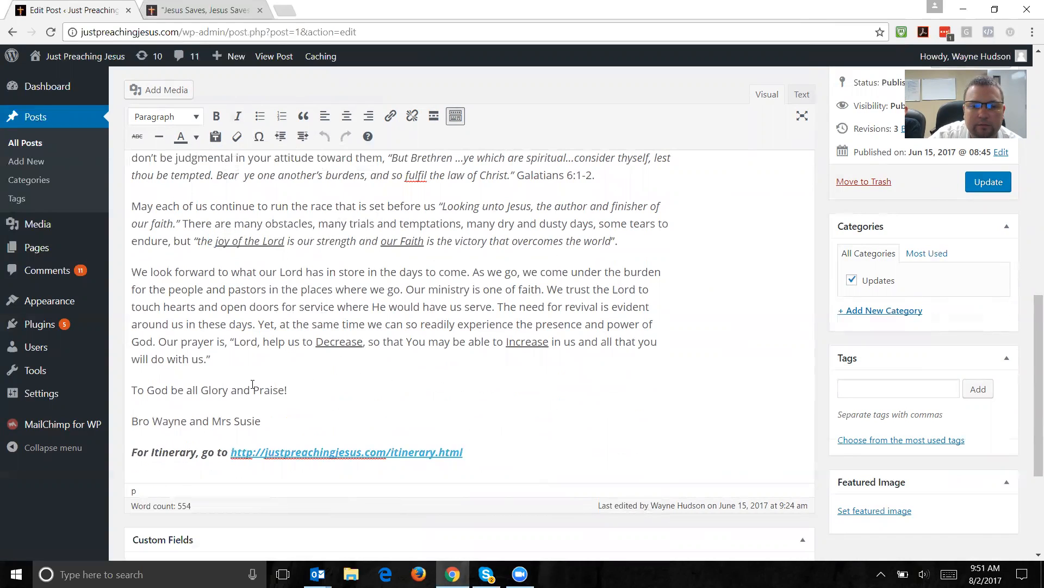
Step: Insert an empty paragraph after the "joy of the Lord" quotation and remove it again
{"action": "scroll", "coordinate": [482, 356], "scroll_direction": "up", "scroll_amount": 3}
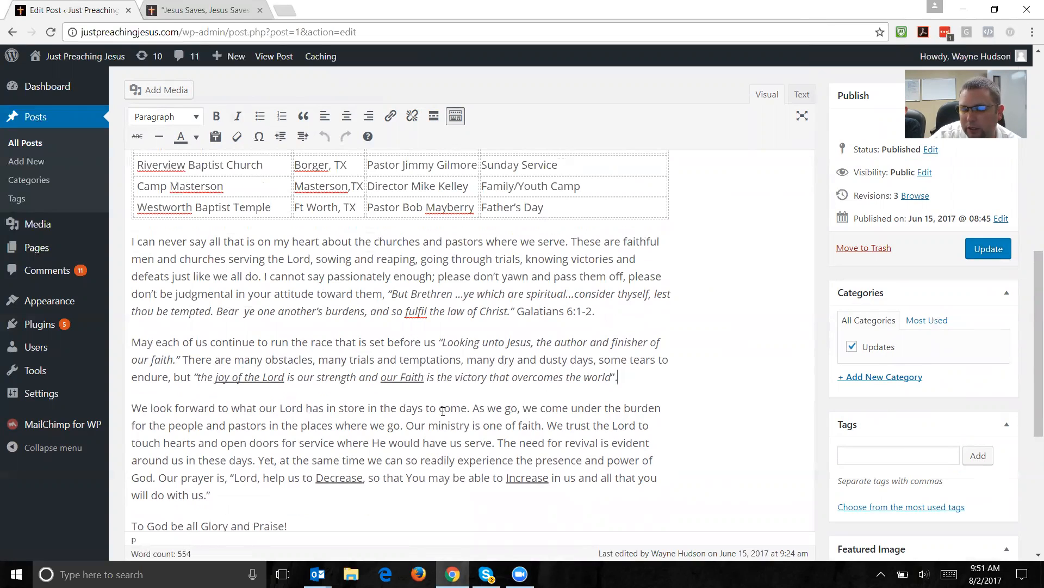
{"action": "key", "text": "Return"}
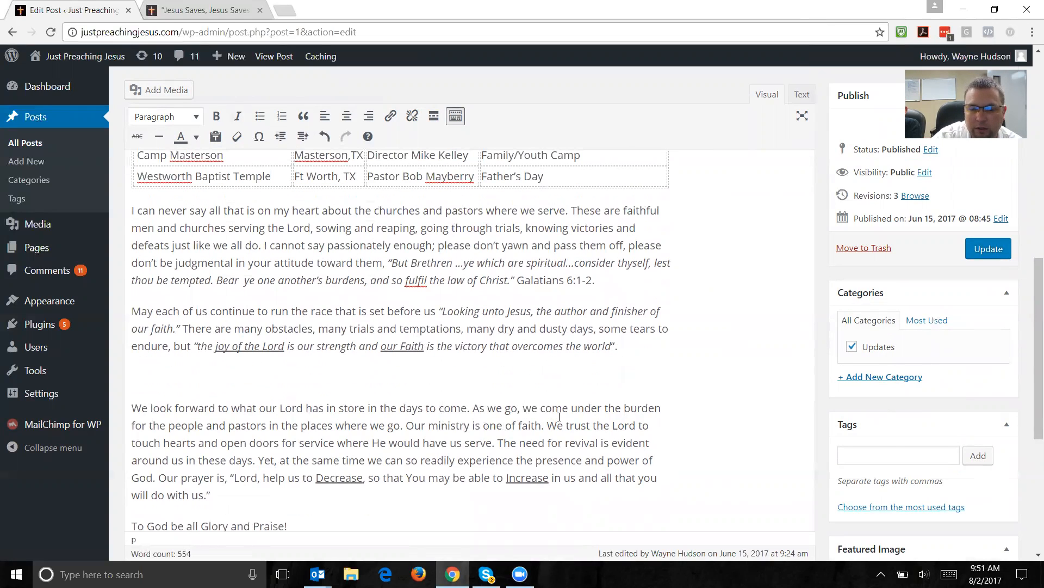
{"action": "key", "text": "BackSpace"}
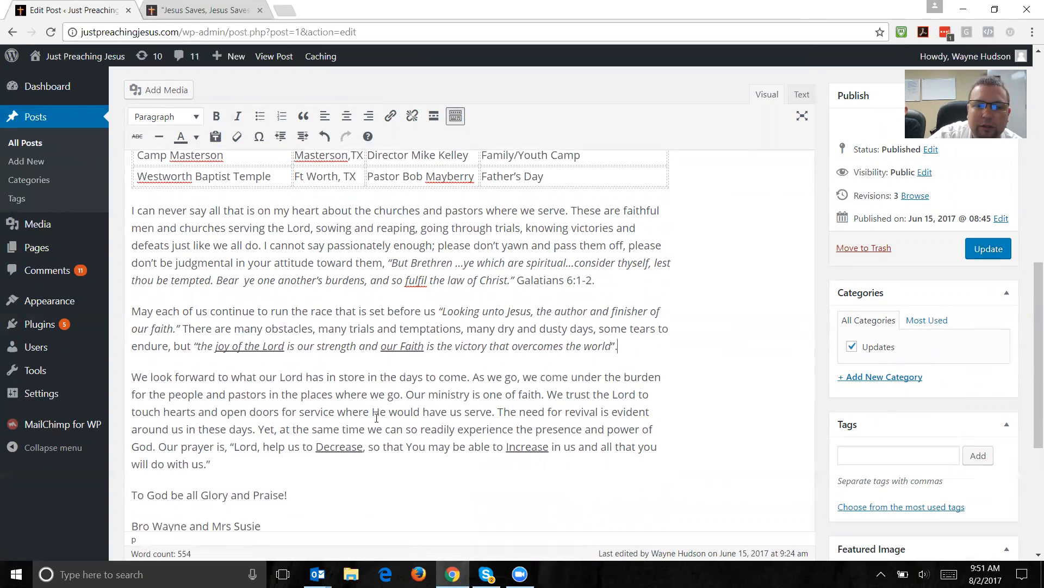
Step: Go back to the list of all posts and open the July Update draft for editing
{"action": "scroll", "coordinate": [376, 418], "scroll_direction": "up", "scroll_amount": 1}
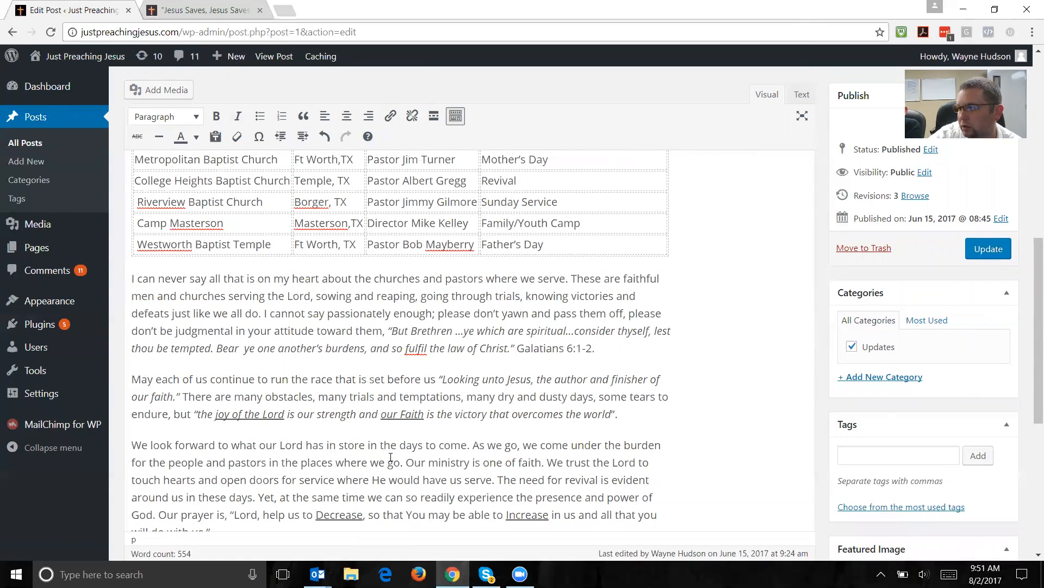
{"action": "scroll", "coordinate": [408, 427], "scroll_direction": "up", "scroll_amount": 10}
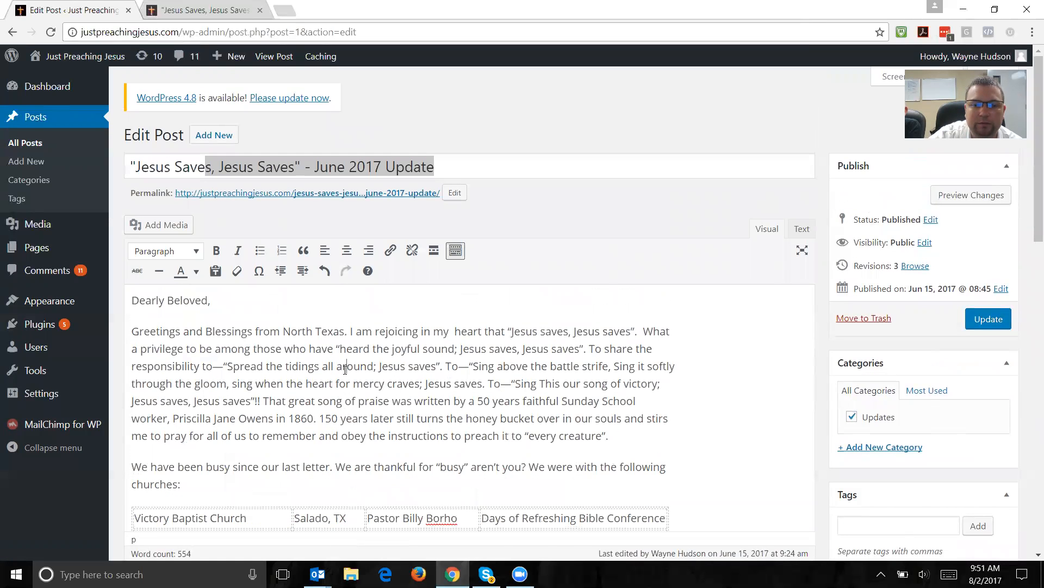
{"action": "left_click", "coordinate": [453, 157]}
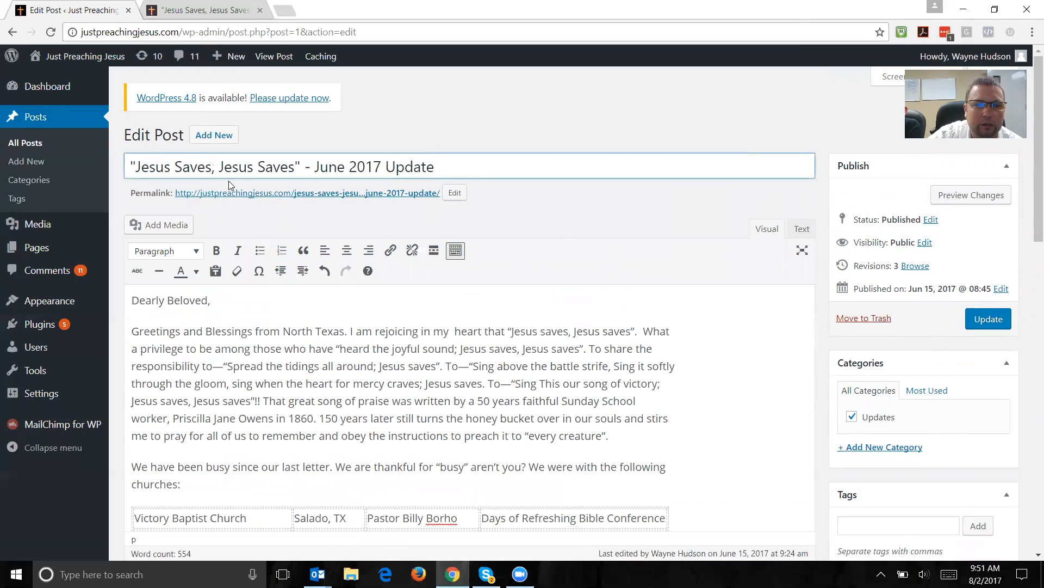
{"action": "left_click", "coordinate": [41, 143]}
{"action": "left_click", "coordinate": [195, 230]}
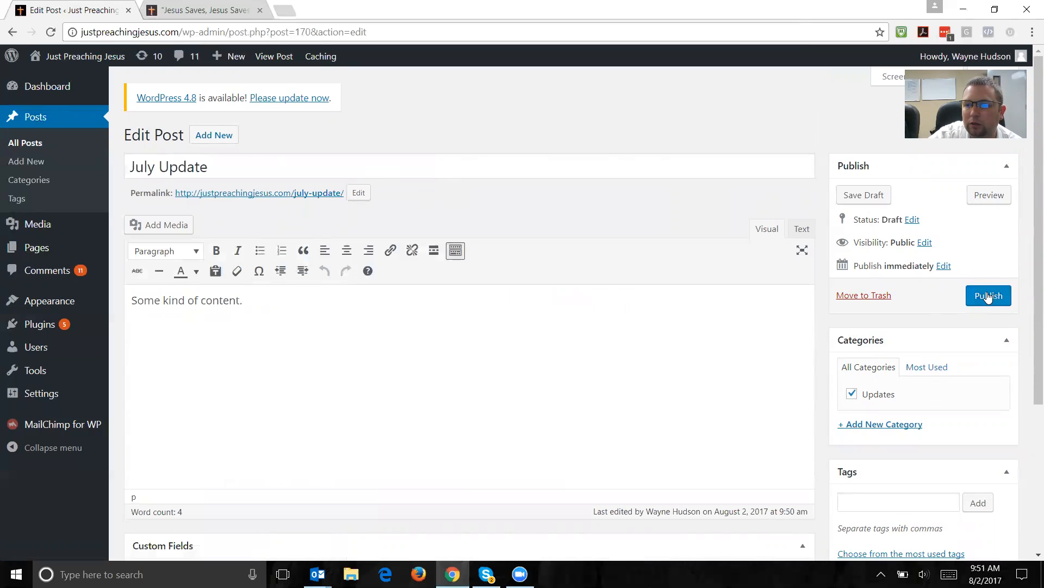
Step: Check the July Update's title and body text, and publish the post
{"action": "left_click", "coordinate": [222, 156]}
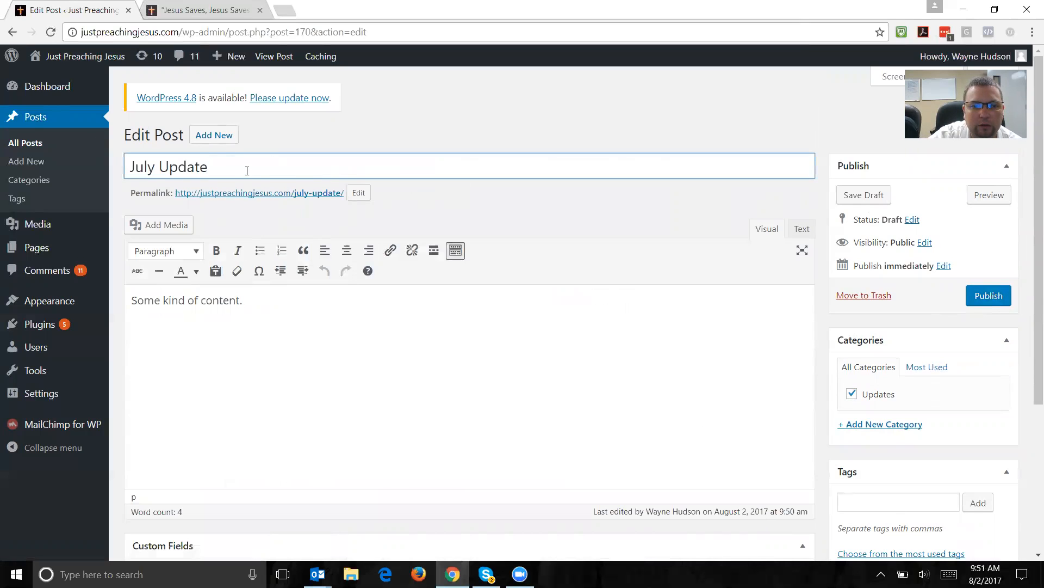
{"action": "left_click", "coordinate": [278, 301]}
{"action": "left_click", "coordinate": [994, 301]}
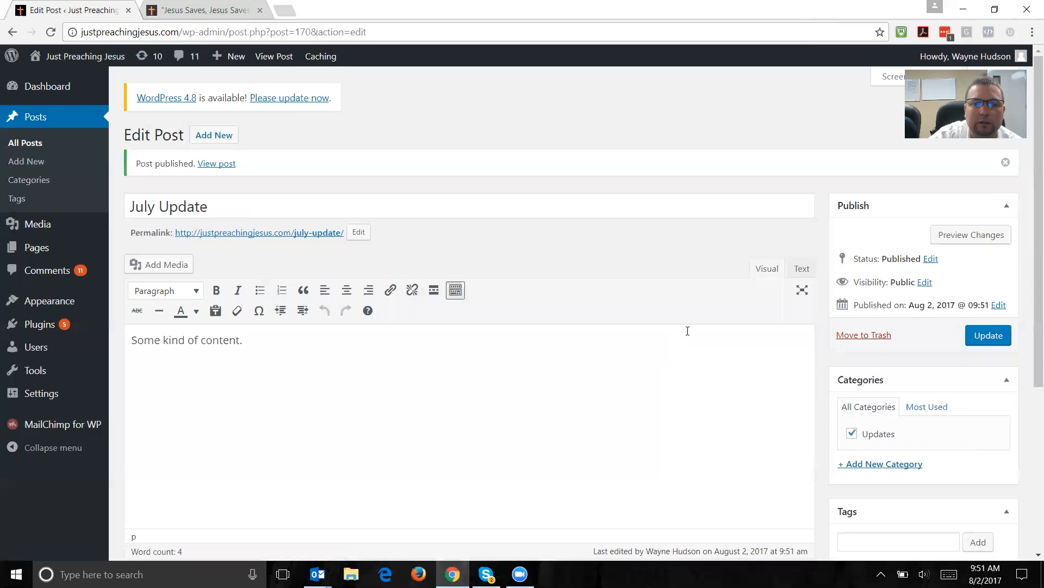
Step: Open the live Just Preaching Jesus site in a new browser tab and close the old June 2017 Update tab
{"action": "left_click", "coordinate": [206, 10]}
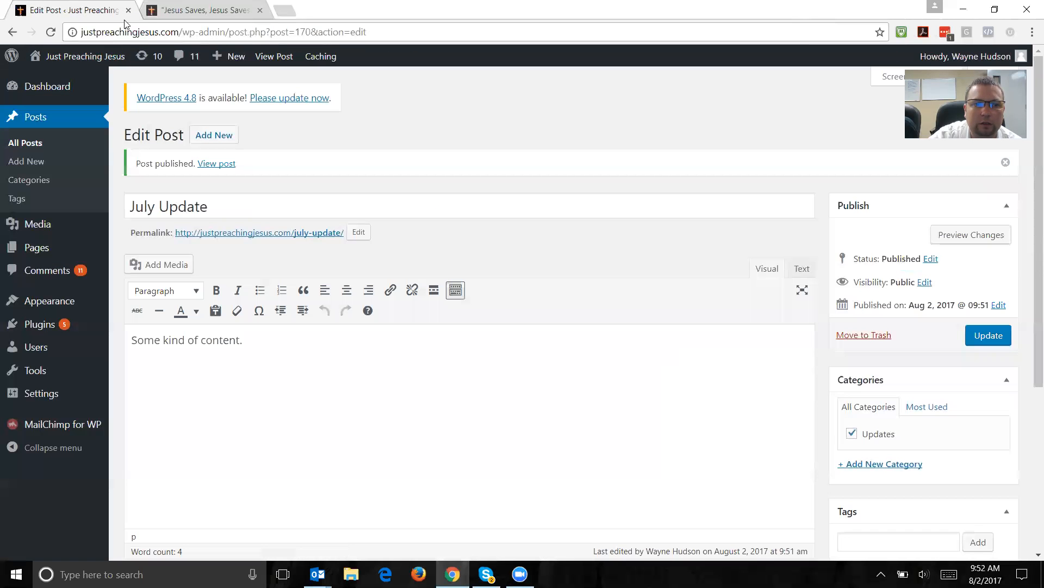
{"action": "left_click", "coordinate": [71, 9]}
{"action": "mouse_move", "coordinate": [92, 61]}
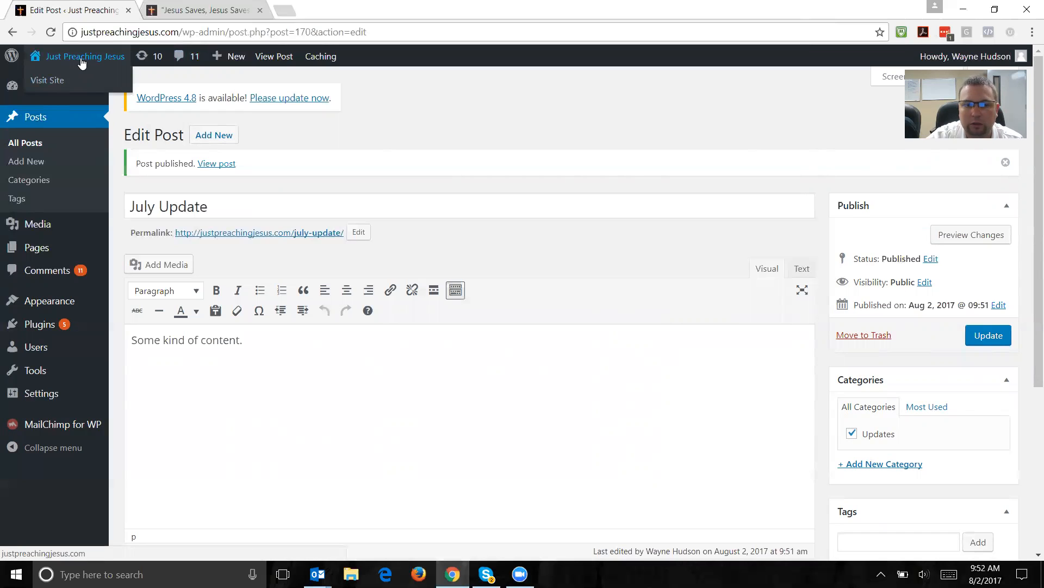
{"action": "middle_click", "coordinate": [54, 84]}
{"action": "left_click", "coordinate": [313, 14]}
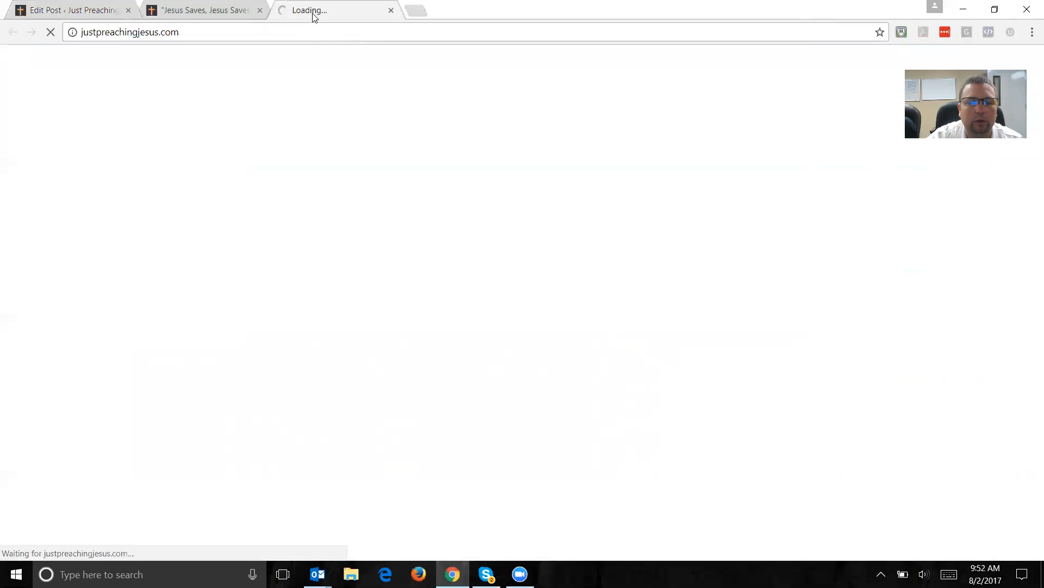
{"action": "left_click", "coordinate": [87, 13]}
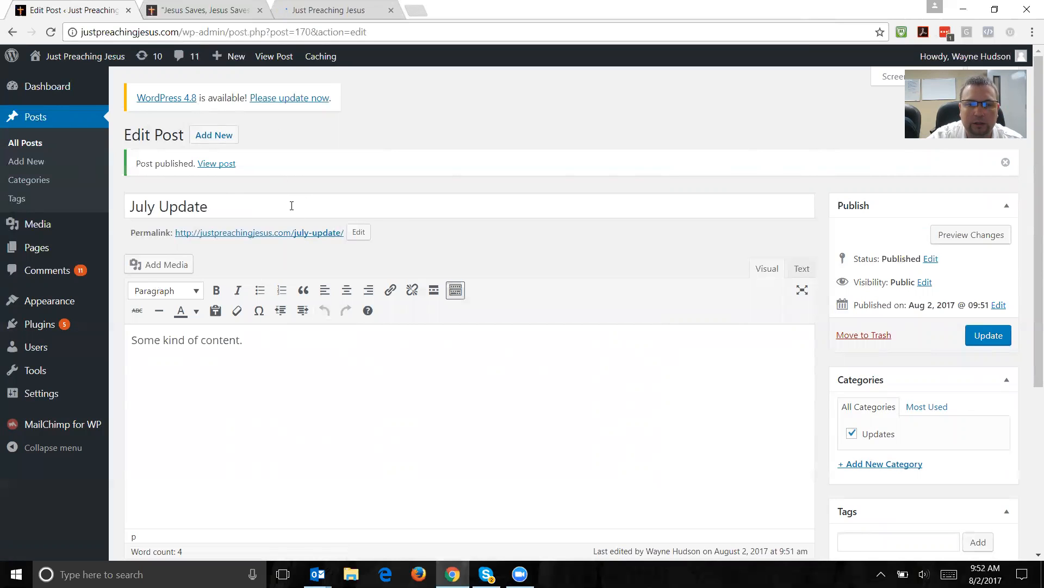
{"action": "left_click", "coordinate": [302, 16]}
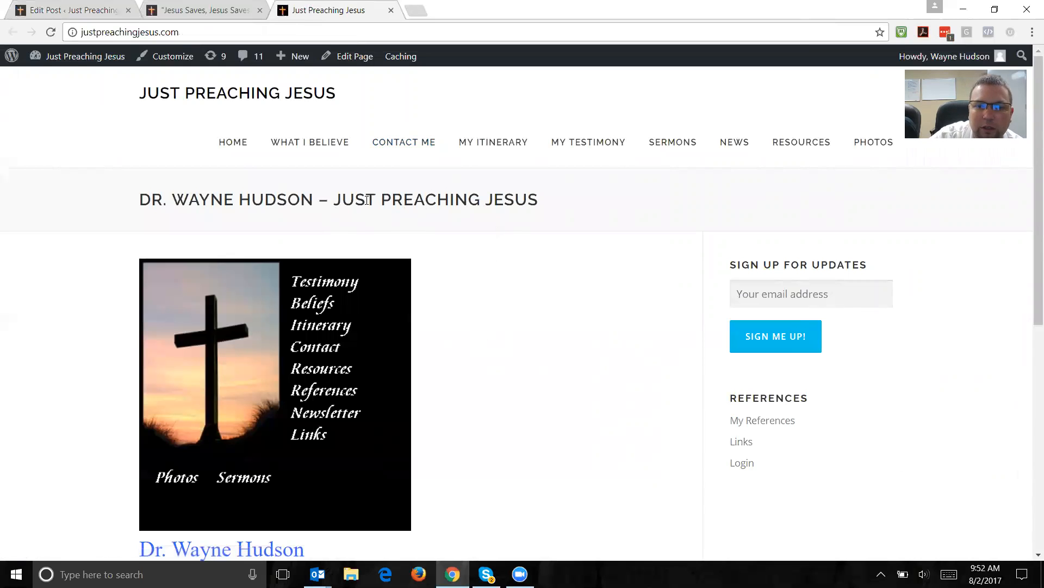
{"action": "left_click", "coordinate": [260, 10]}
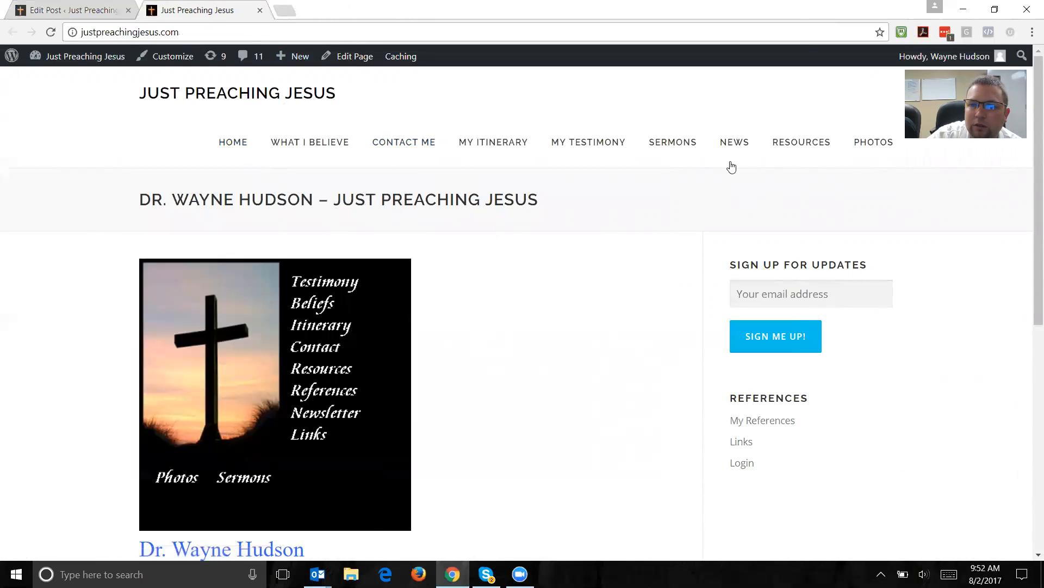
Step: Check the July Update listing on the live News page and return to the post's editor
{"action": "left_click", "coordinate": [739, 144]}
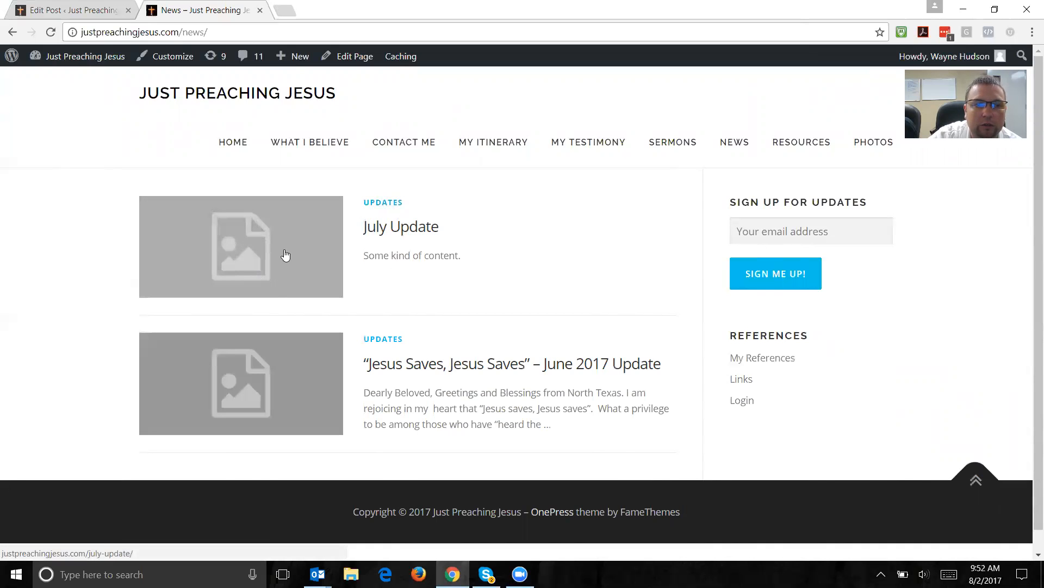
{"action": "left_click", "coordinate": [87, 6]}
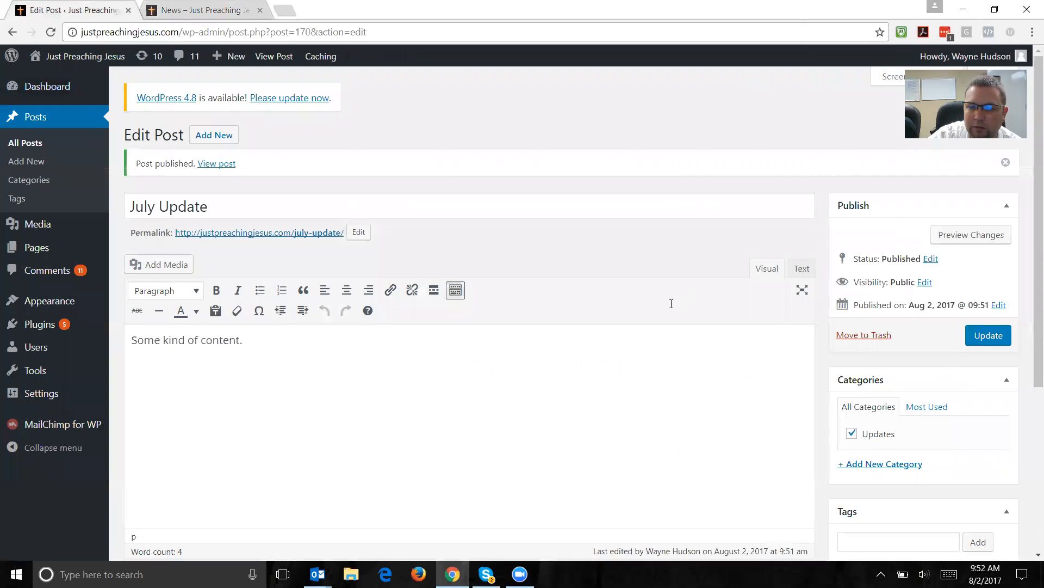
Step: Upload the image b196968500dcf6bbd276d3aa3808406c from the Desktop folder for use as the July Update post's featured image
{"action": "scroll", "coordinate": [671, 303], "scroll_direction": "down", "scroll_amount": 5}
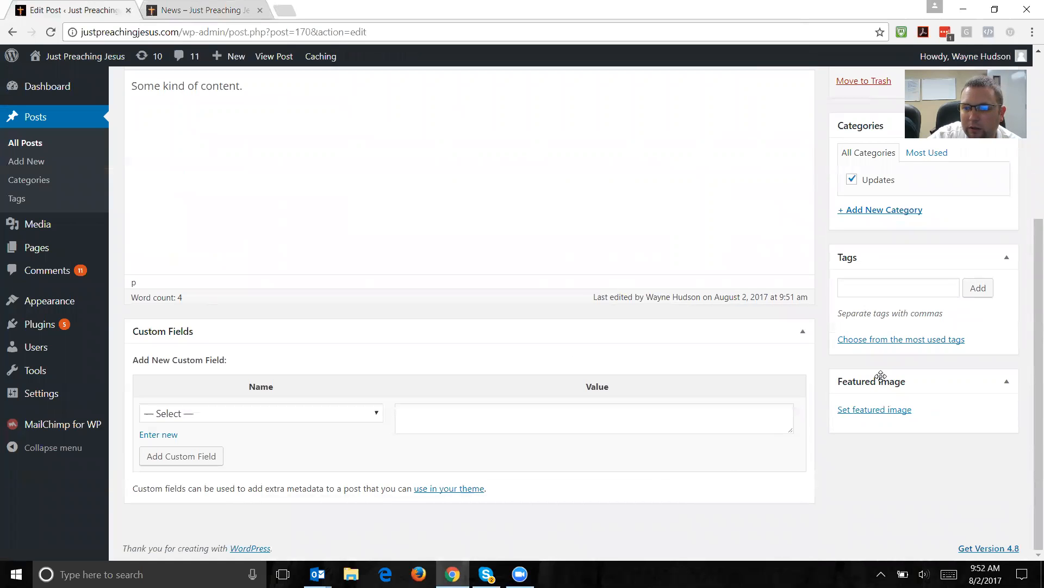
{"action": "scroll", "coordinate": [633, 389], "scroll_direction": "up", "scroll_amount": 5}
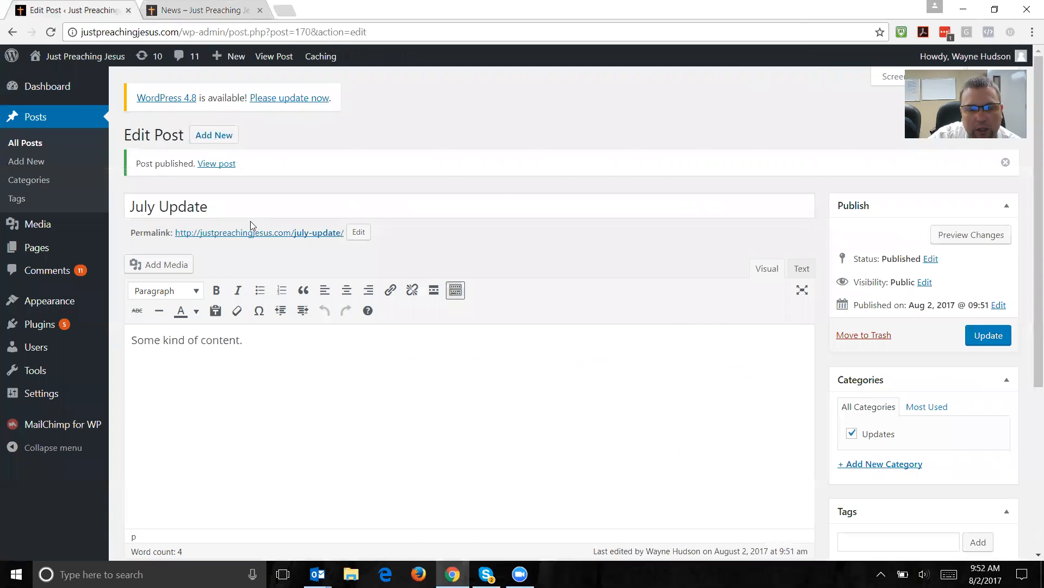
{"action": "scroll", "coordinate": [569, 337], "scroll_direction": "down", "scroll_amount": 5}
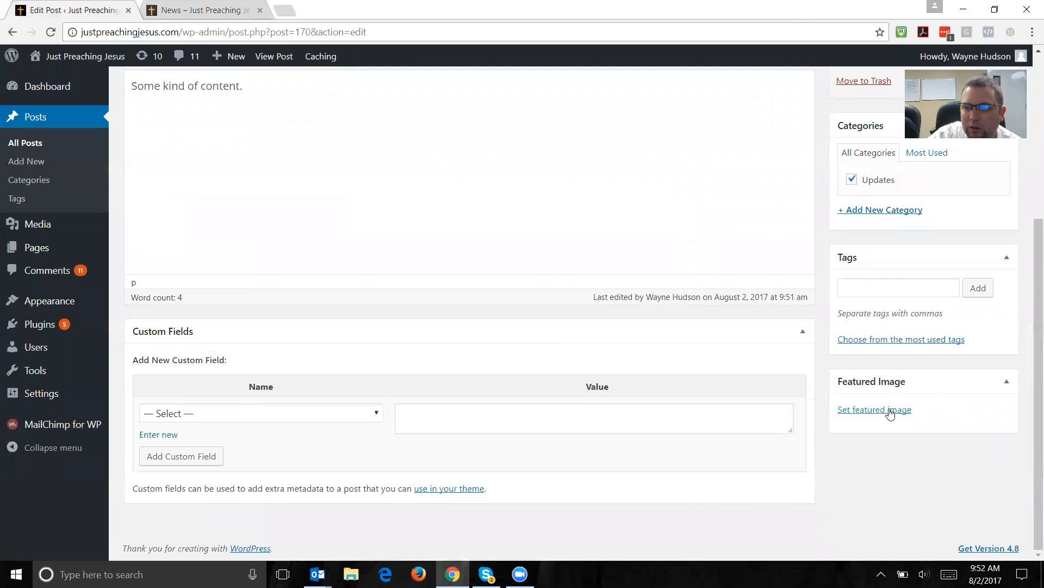
{"action": "left_click", "coordinate": [876, 412]}
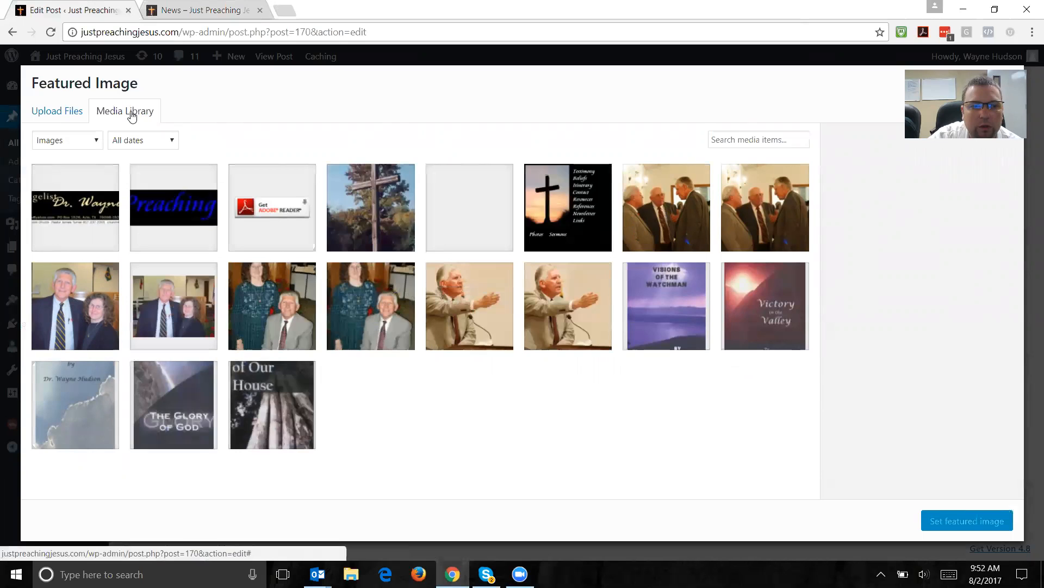
{"action": "left_click", "coordinate": [55, 113]}
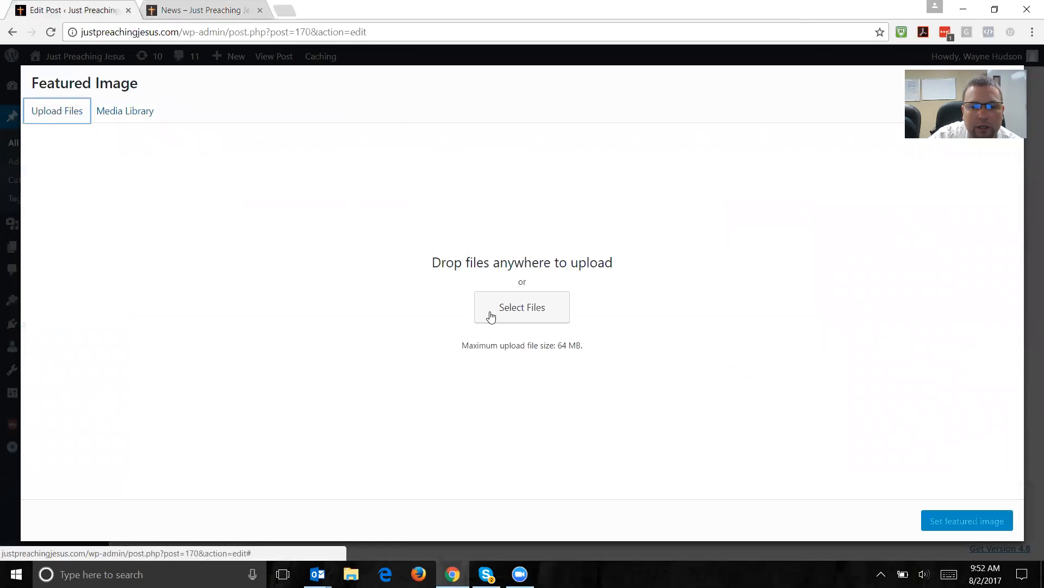
{"action": "left_click", "coordinate": [518, 305]}
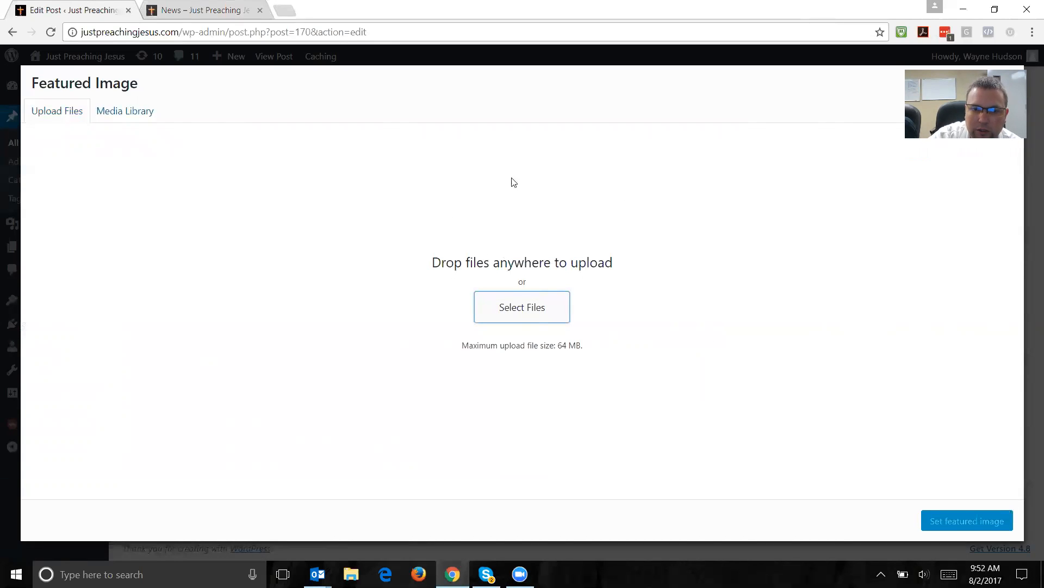
{"action": "key", "text": "Return"}
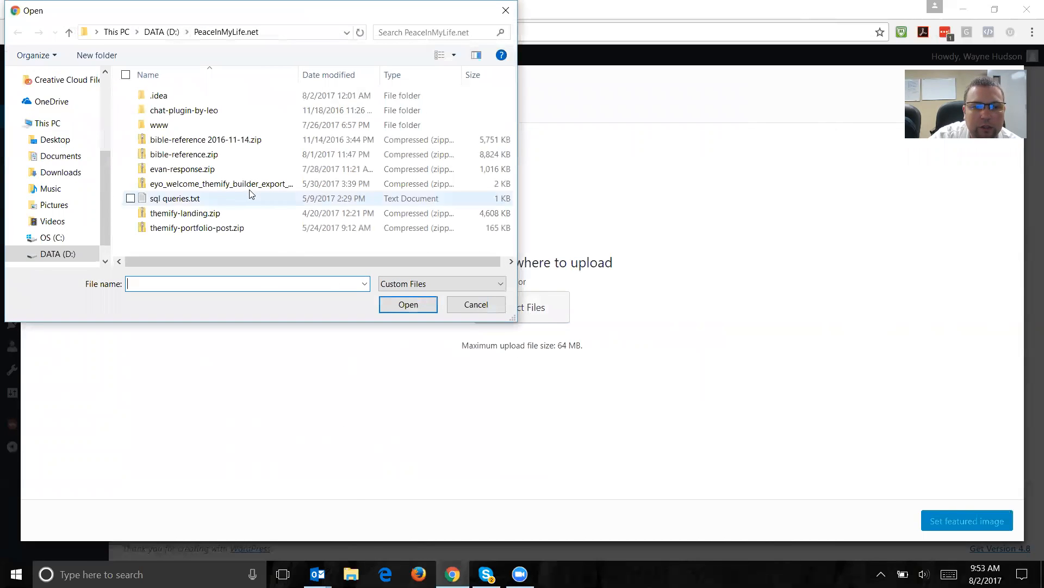
{"action": "left_click", "coordinate": [55, 140]}
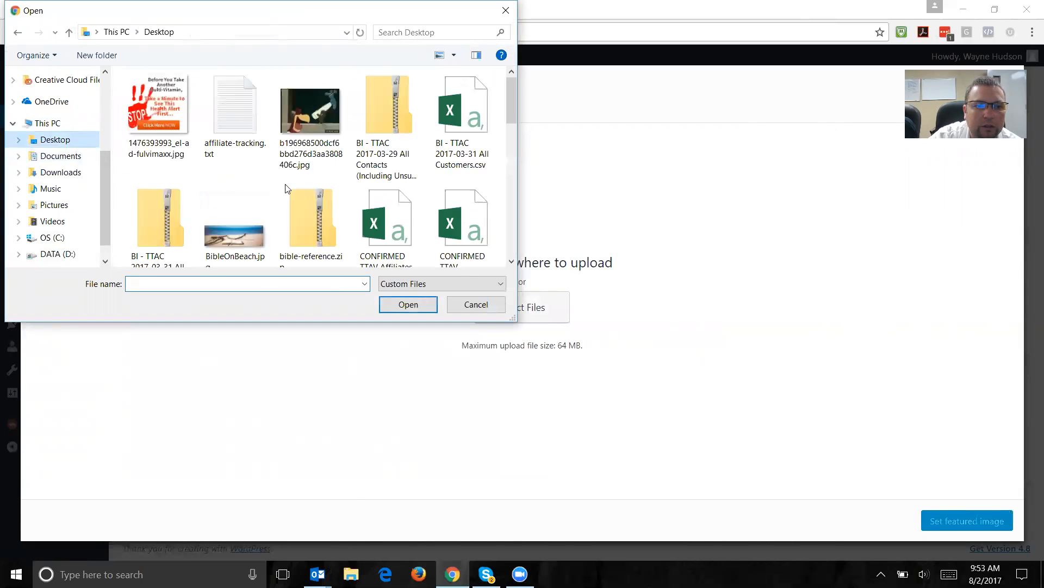
{"action": "left_click", "coordinate": [387, 139]}
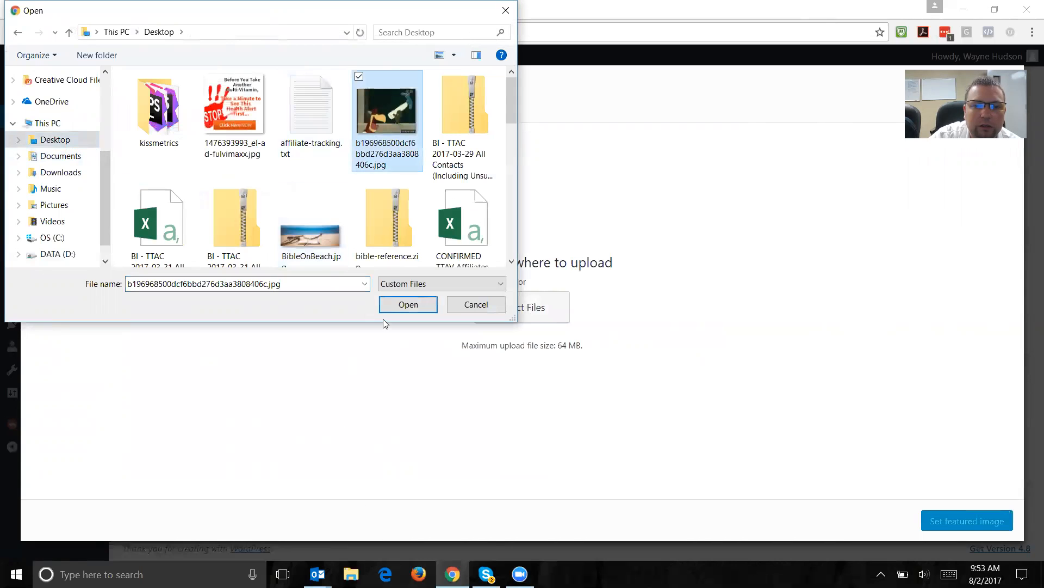
{"action": "left_click", "coordinate": [394, 309]}
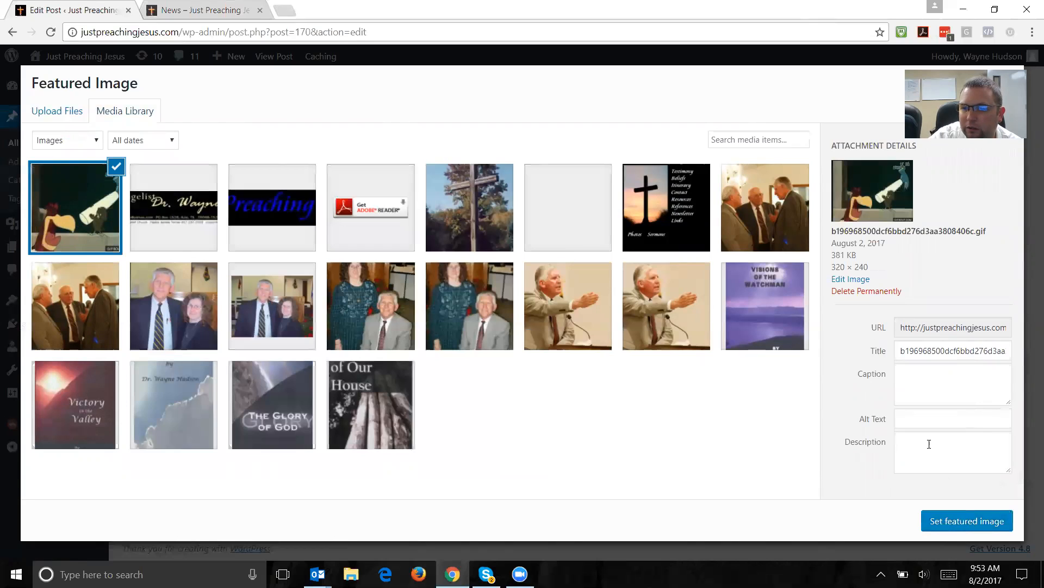
Step: Set the uploaded cartoon image as the July Update's featured image and update the post
{"action": "double_click", "coordinate": [920, 353]}
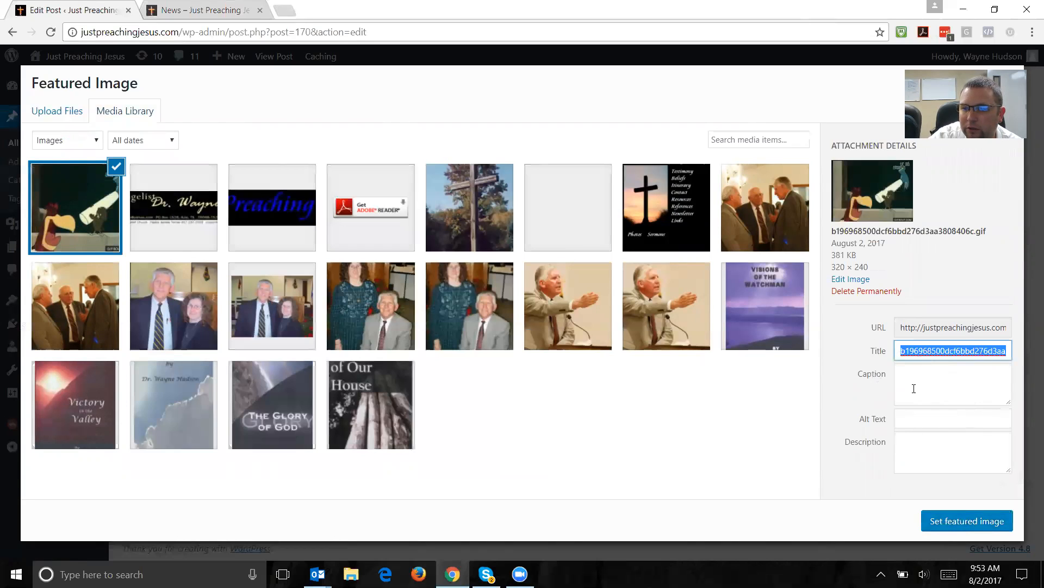
{"action": "left_click", "coordinate": [966, 523]}
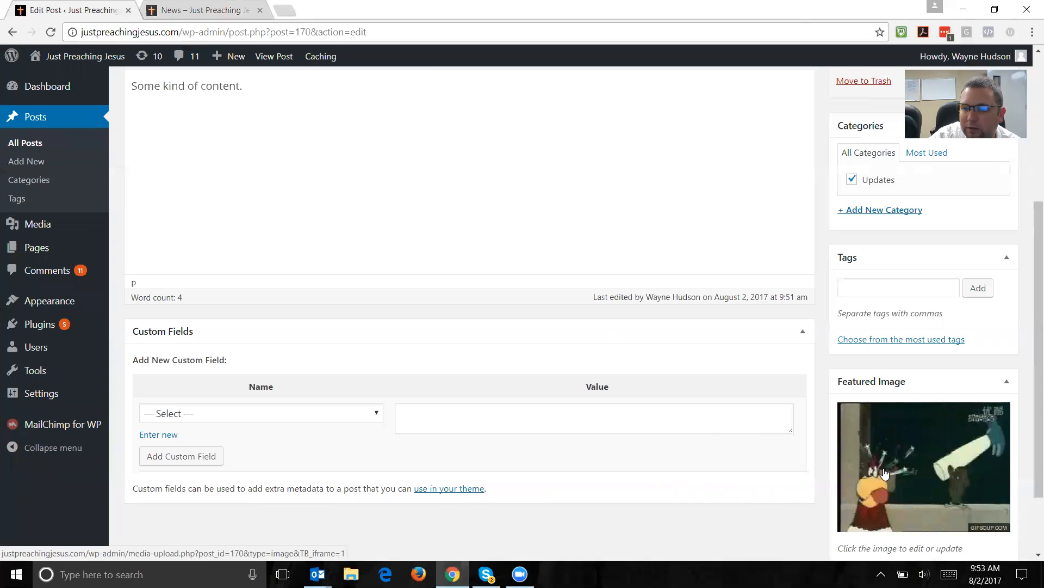
{"action": "scroll", "coordinate": [847, 494], "scroll_direction": "up", "scroll_amount": 5}
{"action": "left_click", "coordinate": [987, 338]}
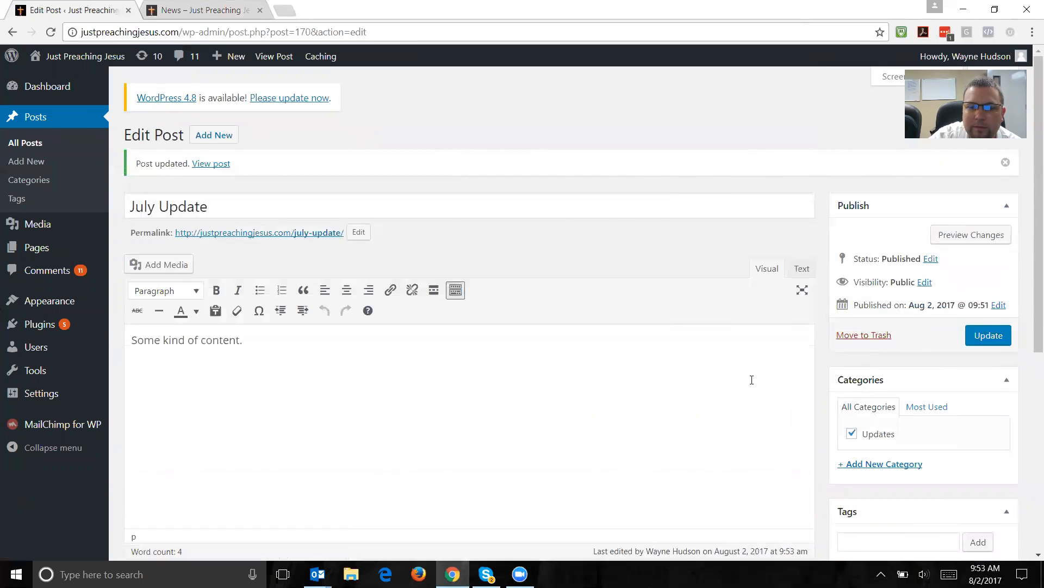
{"action": "scroll", "coordinate": [753, 380], "scroll_direction": "down", "scroll_amount": 5}
{"action": "scroll", "coordinate": [771, 379], "scroll_direction": "up", "scroll_amount": 5}
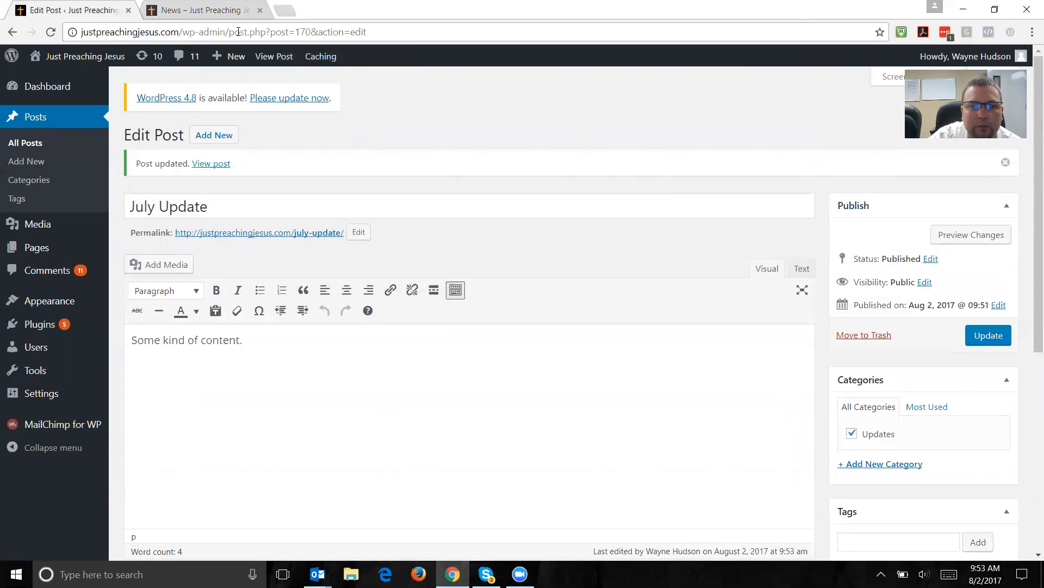
Step: Check the July Update thumbnail on the live News page and Updates category page, and open the live post
{"action": "left_click", "coordinate": [198, 10]}
{"action": "left_click", "coordinate": [729, 143]}
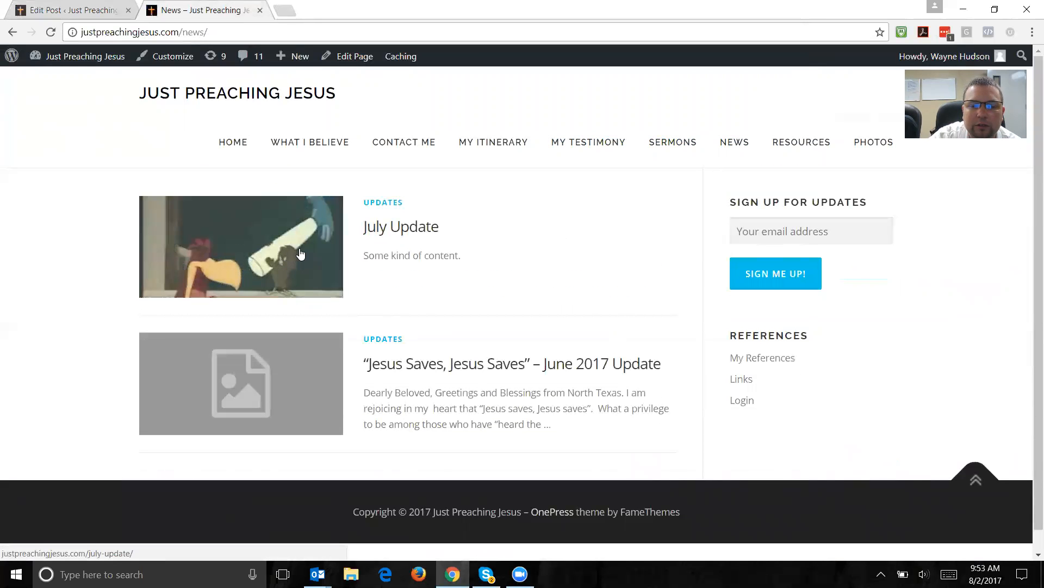
{"action": "left_click", "coordinate": [384, 204]}
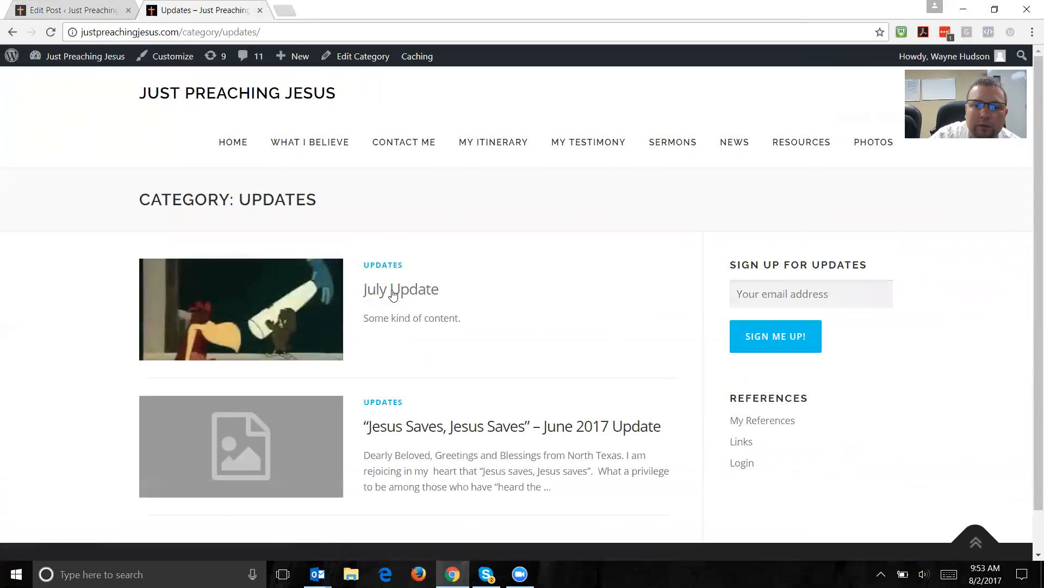
{"action": "left_click", "coordinate": [401, 296]}
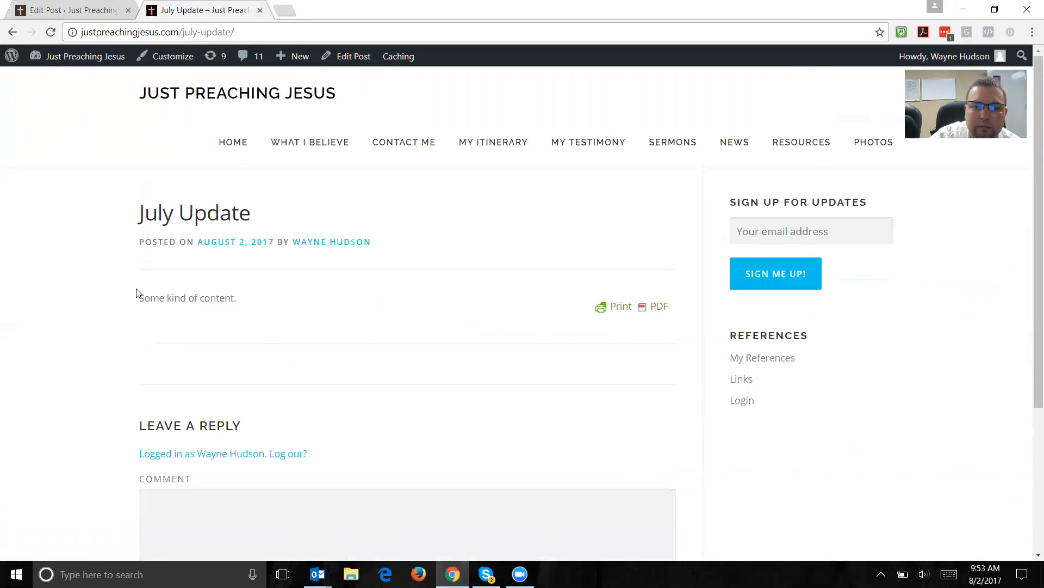
Step: Examine the live July Update post's title, body text and print options, and return to the post's editor
{"action": "left_click_drag", "start_coordinate": [149, 209], "coordinate": [242, 243]}
{"action": "left_click", "coordinate": [163, 296]}
{"action": "scroll", "coordinate": [348, 321], "scroll_direction": "down", "scroll_amount": 1}
{"action": "scroll", "coordinate": [359, 326], "scroll_direction": "down", "scroll_amount": 1}
{"action": "scroll", "coordinate": [359, 326], "scroll_direction": "up", "scroll_amount": 2}
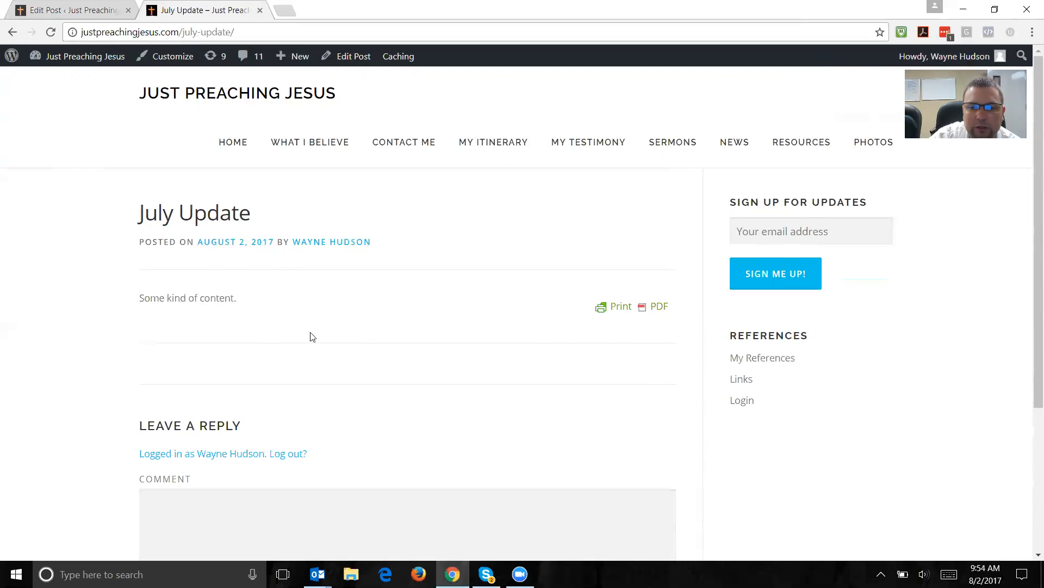
{"action": "scroll", "coordinate": [324, 315], "scroll_direction": "down", "scroll_amount": 2}
{"action": "scroll", "coordinate": [354, 323], "scroll_direction": "down", "scroll_amount": 1}
{"action": "scroll", "coordinate": [370, 327], "scroll_direction": "up", "scroll_amount": 3}
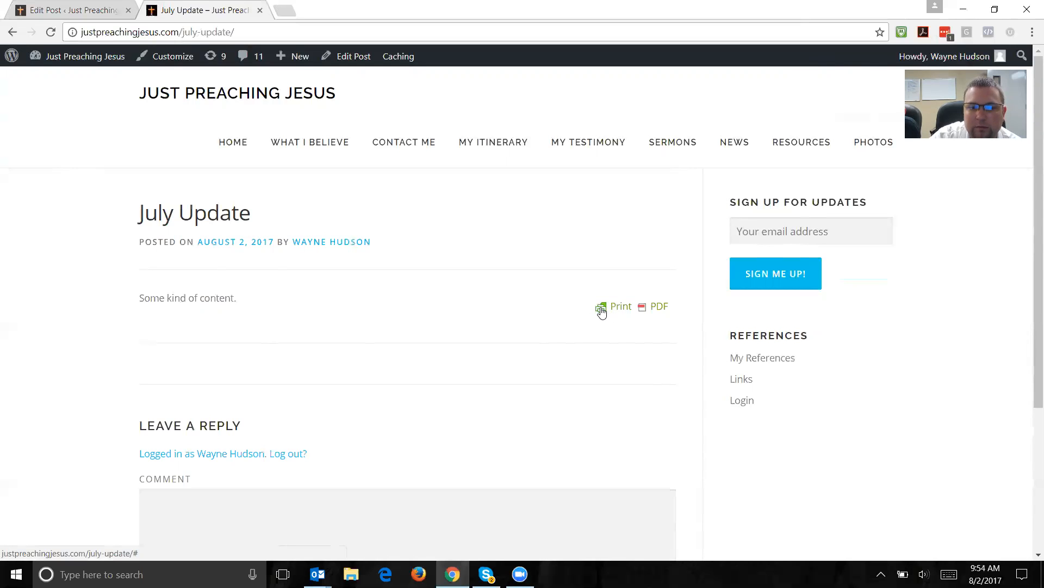
{"action": "left_click", "coordinate": [81, 9]}
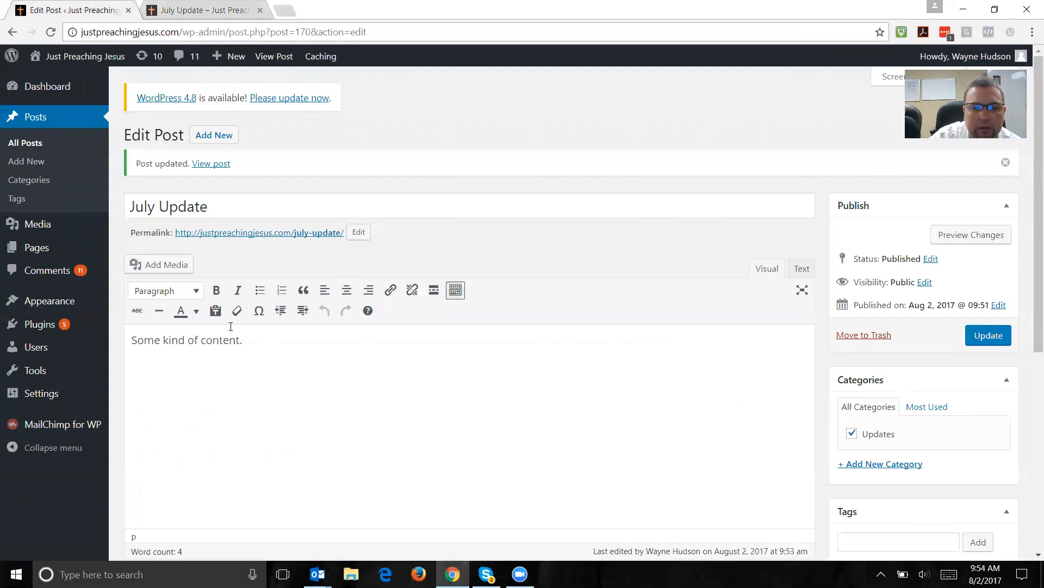
{"action": "key", "text": "Return"}
{"action": "left_click", "coordinate": [173, 263]}
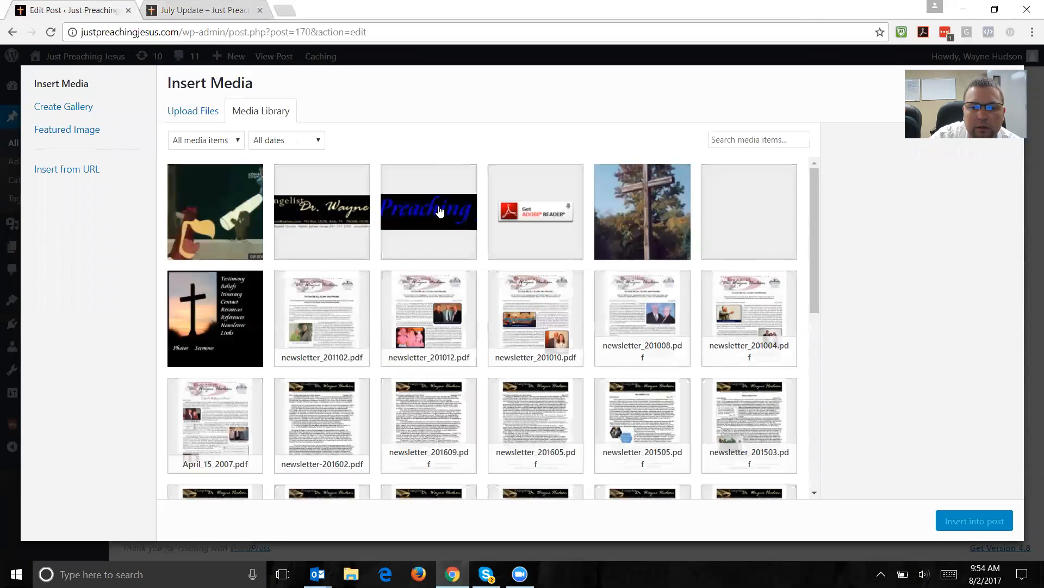
{"action": "left_click", "coordinate": [440, 212]}
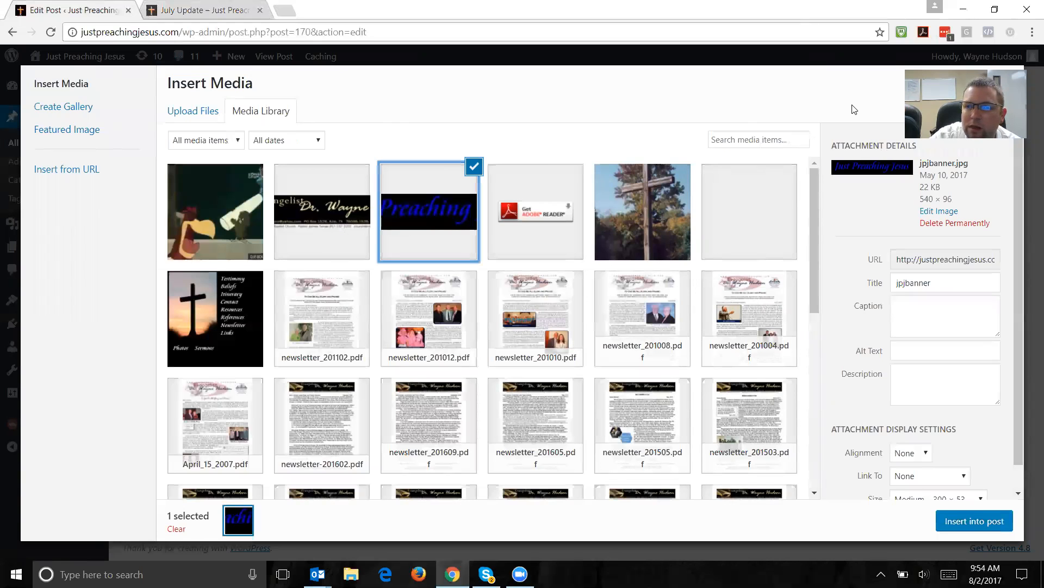
{"action": "key", "text": "Escape"}
Step: Add the filler lines "asd;lfkjlkjasdf" and "asdlkfkja;lskjdfl" below the existing body text, separated by an empty paragraph
{"action": "key", "text": "Return"}
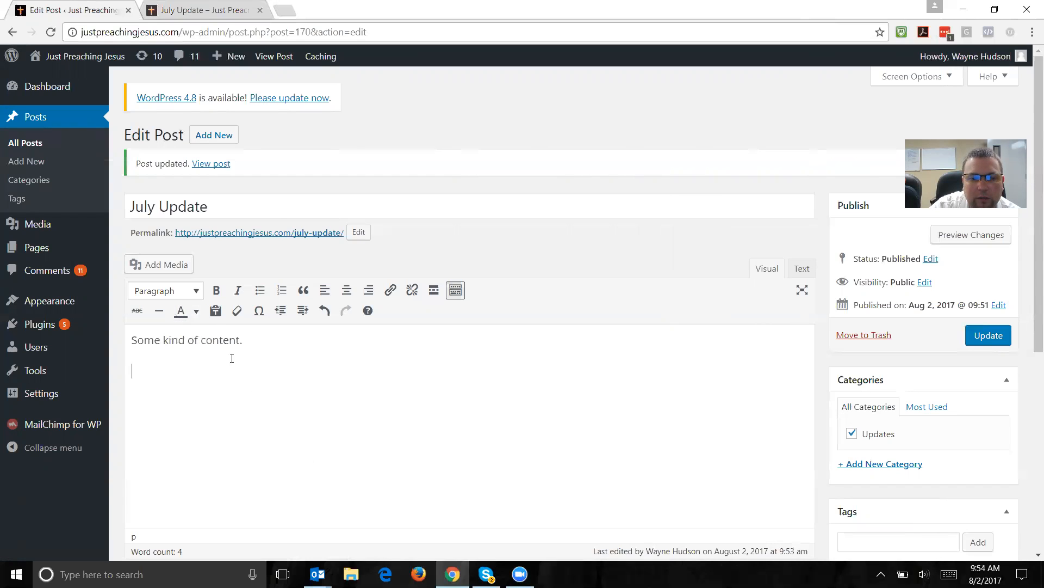
{"action": "type", "text": "asd;lfkjlkjasdf"}
{"action": "key", "text": "Return"}
{"action": "key", "text": "Return"}
{"action": "type", "text": "asdlkfkja;lskjdfl"}
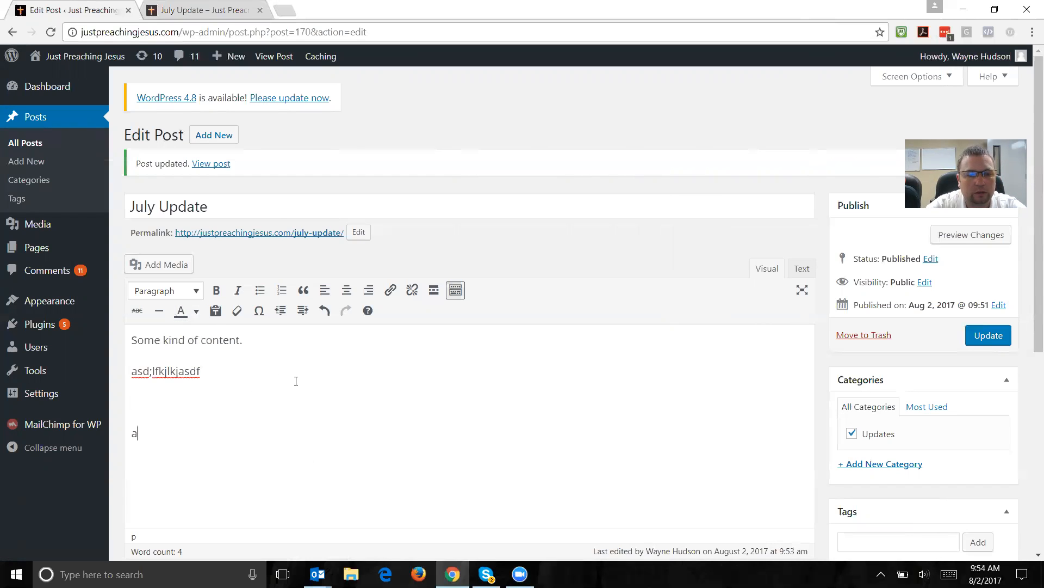
{"action": "key", "text": "Return"}
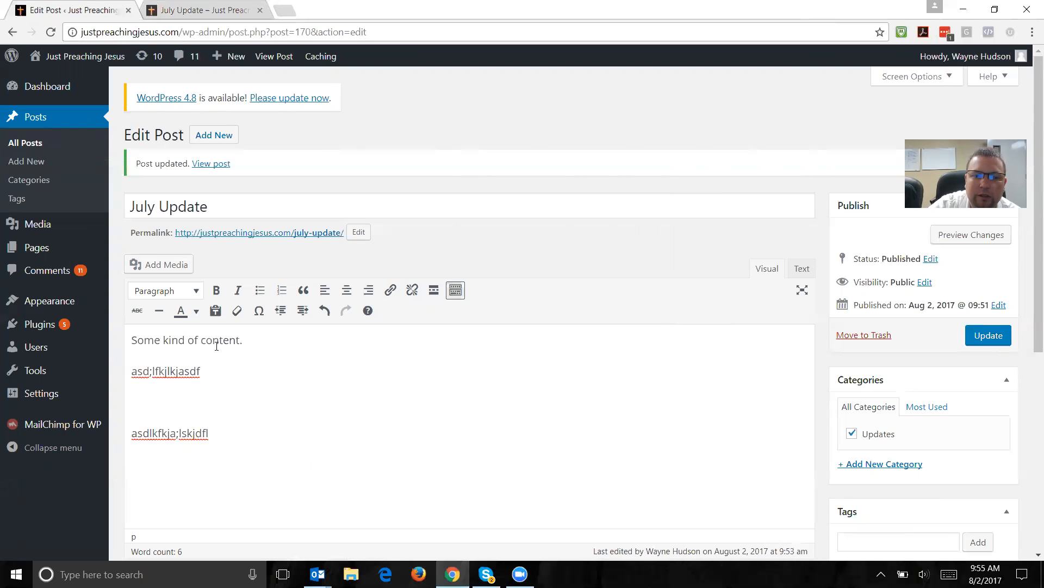
Step: Insert the wooden cross photo from the media library below the last line of body text
{"action": "left_click", "coordinate": [159, 264]}
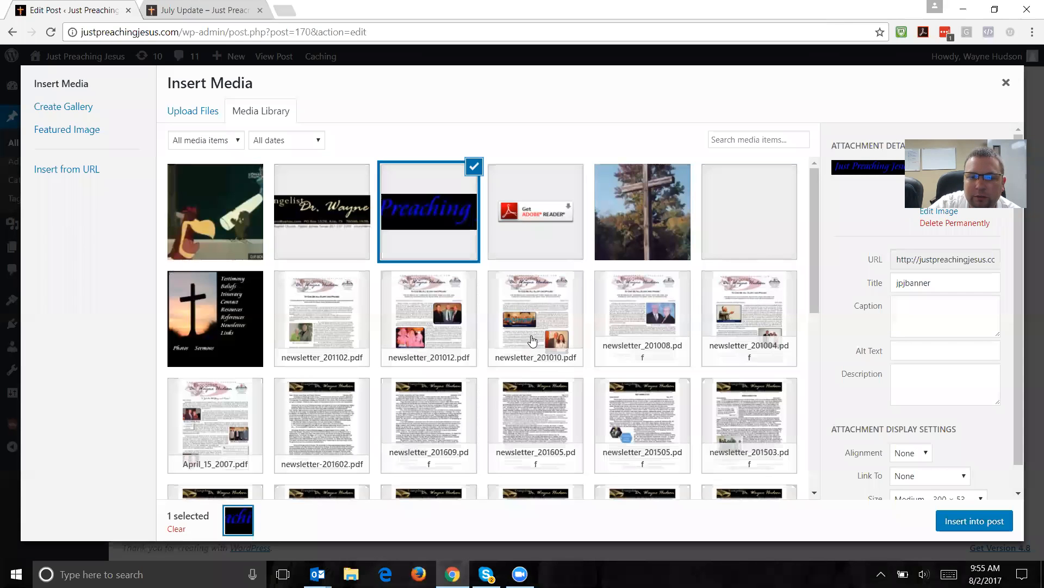
{"action": "scroll", "coordinate": [425, 373], "scroll_direction": "down", "scroll_amount": 4}
{"action": "scroll", "coordinate": [556, 390], "scroll_direction": "up", "scroll_amount": 5}
{"action": "left_click", "coordinate": [642, 210]}
{"action": "left_click", "coordinate": [999, 524]}
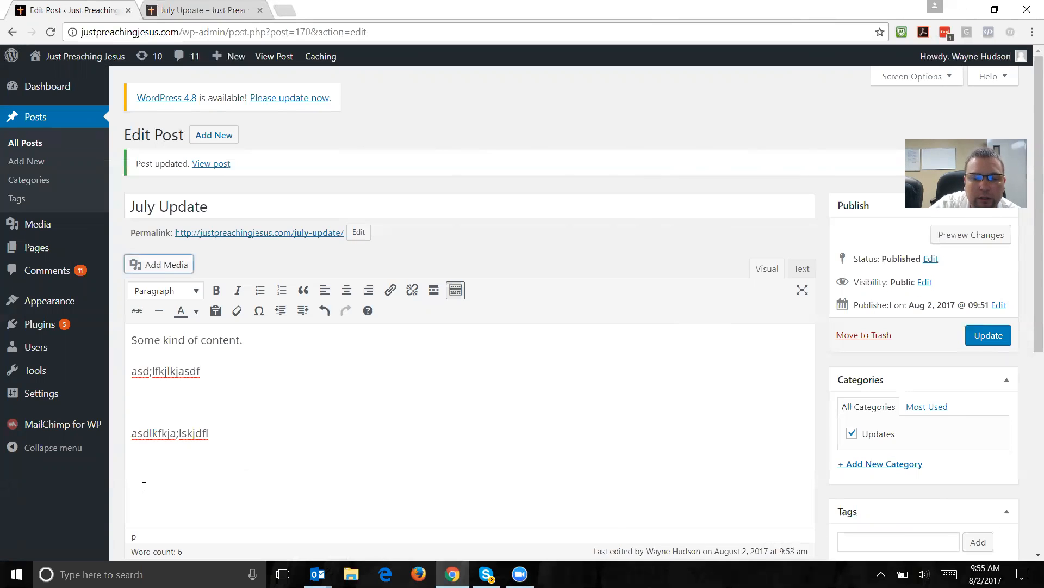
Step: Insert the get_adobe_reader image from the media library into the empty paragraph between the two filler lines
{"action": "left_click", "coordinate": [216, 402]}
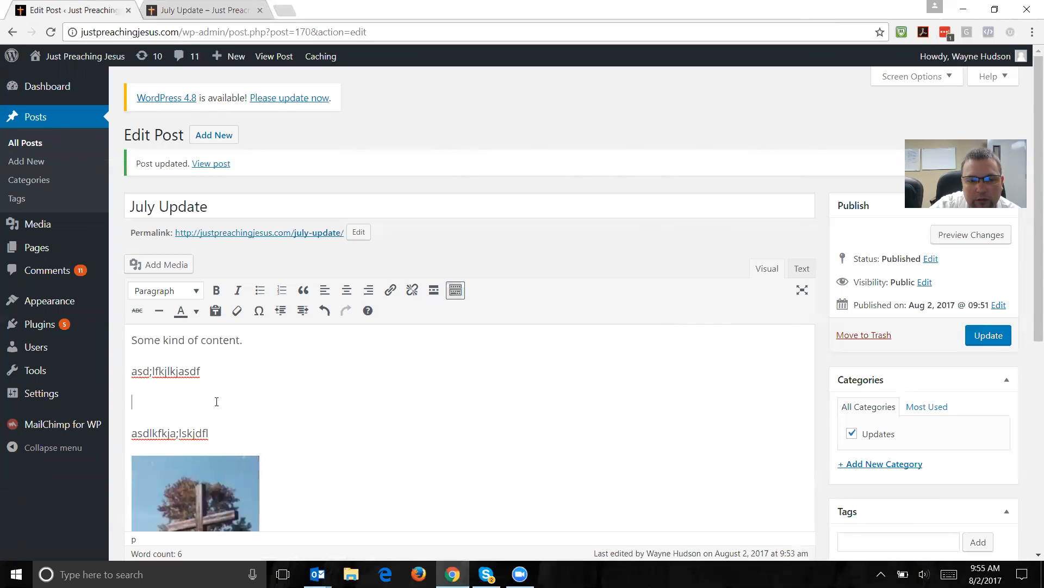
{"action": "left_click", "coordinate": [187, 265]}
{"action": "left_click", "coordinate": [549, 339]}
{"action": "left_click", "coordinate": [536, 235]}
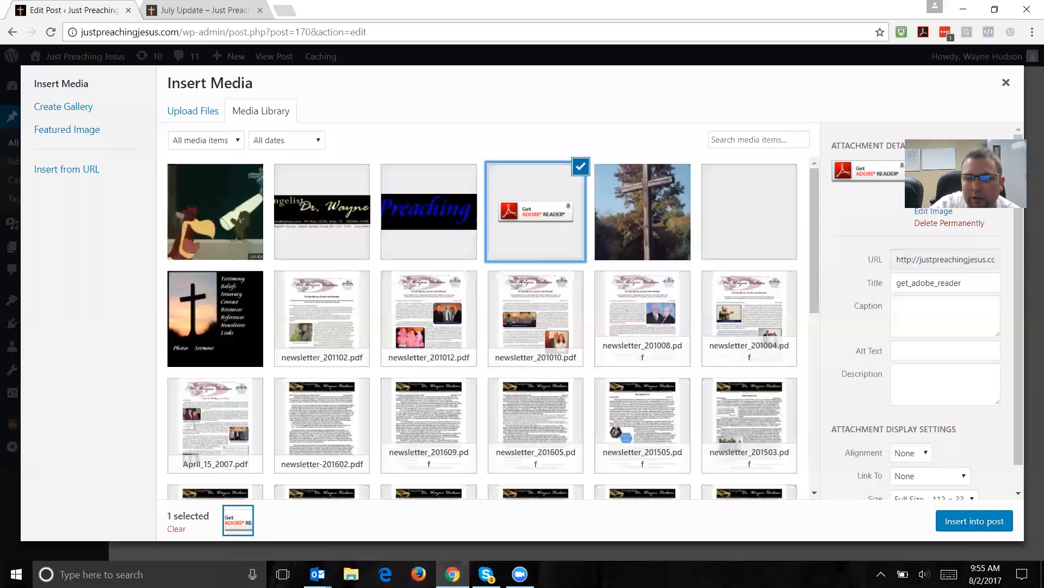
{"action": "left_click", "coordinate": [974, 521]}
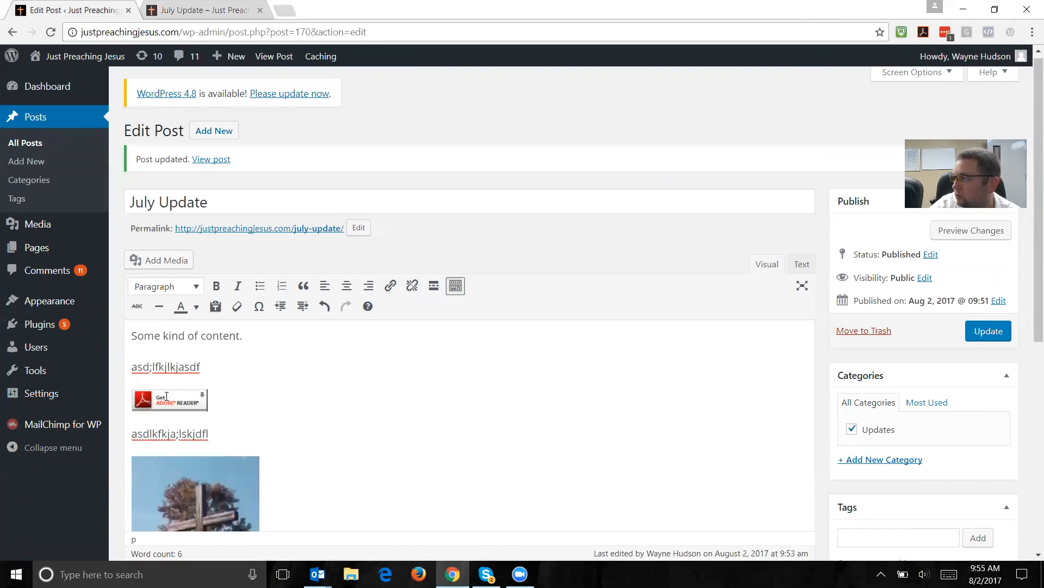
Step: Review both inserted images in the July Update's body and update the post
{"action": "scroll", "coordinate": [253, 436], "scroll_direction": "down", "scroll_amount": 4}
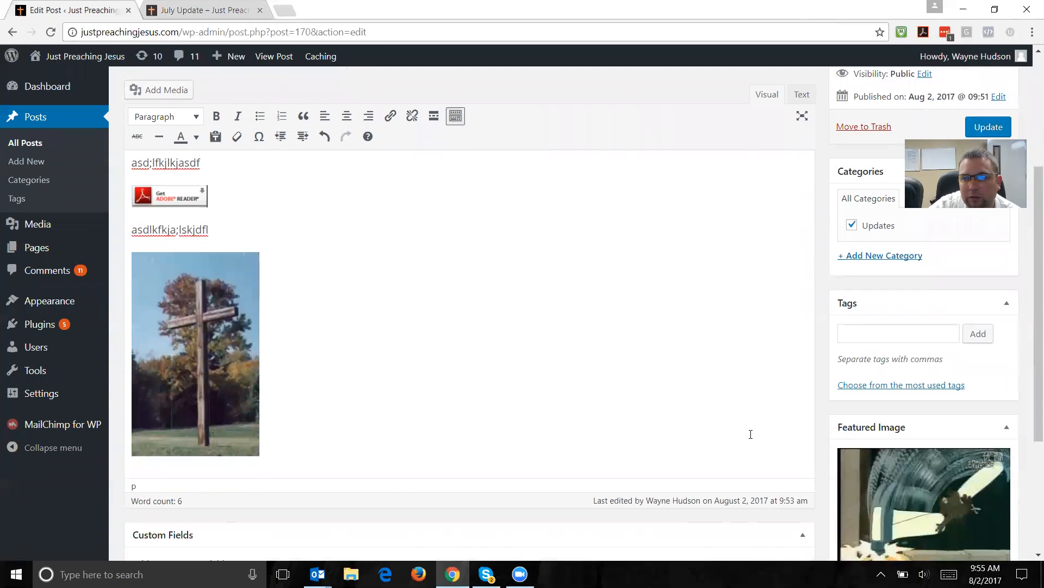
{"action": "scroll", "coordinate": [751, 434], "scroll_direction": "up", "scroll_amount": 4}
{"action": "left_click", "coordinate": [988, 332]}
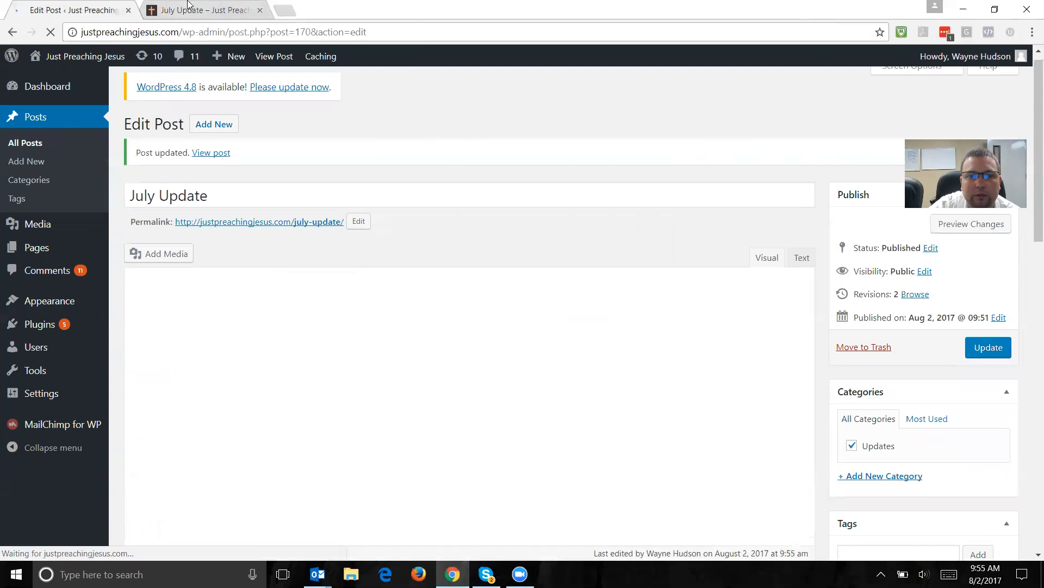
Step: Check the July Update's excerpt on the reloaded live News page and return to the post's body in the editor
{"action": "left_click", "coordinate": [223, 11]}
{"action": "left_click", "coordinate": [735, 144]}
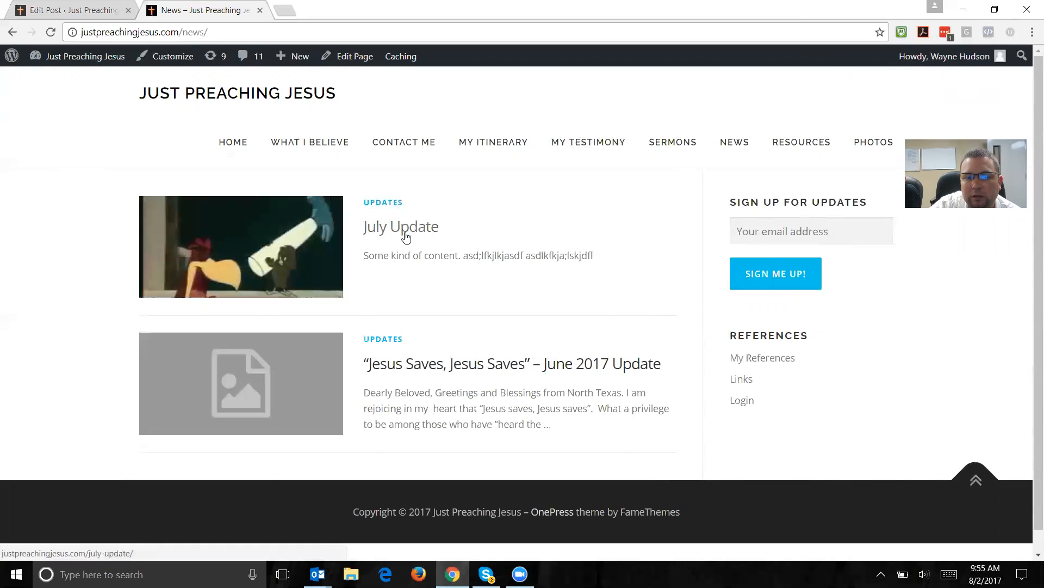
{"action": "left_click", "coordinate": [71, 10]}
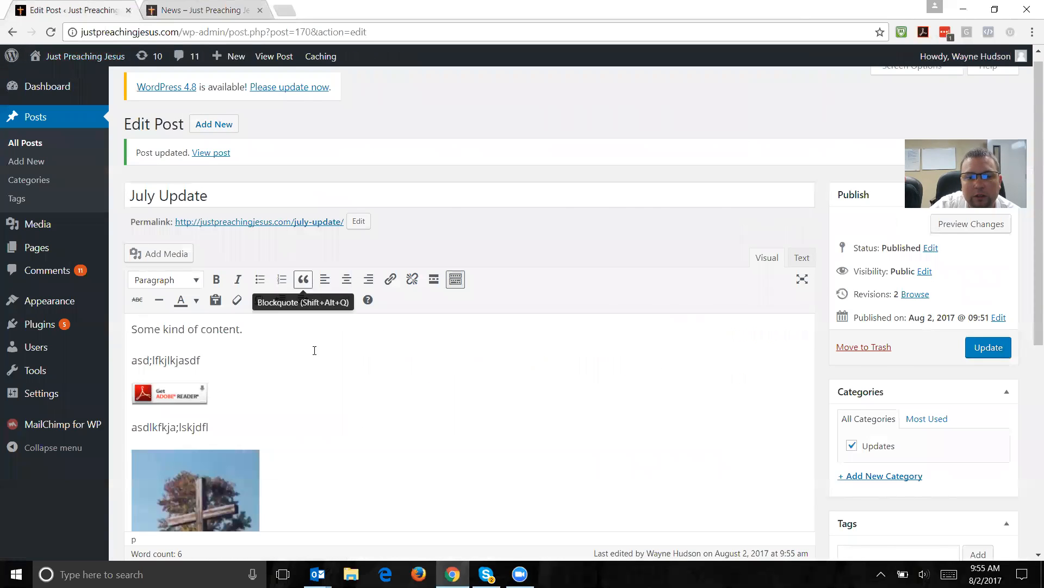
{"action": "scroll", "coordinate": [273, 338], "scroll_direction": "down", "scroll_amount": 1}
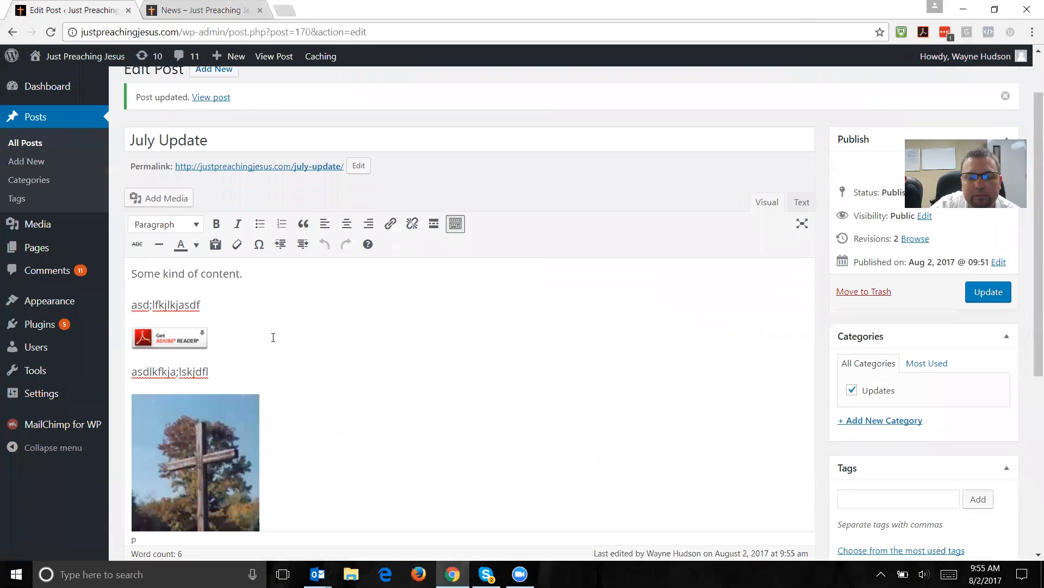
Step: Look over the July Update's body and remove the post's current featured image
{"action": "scroll", "coordinate": [292, 311], "scroll_direction": "down", "scroll_amount": 2}
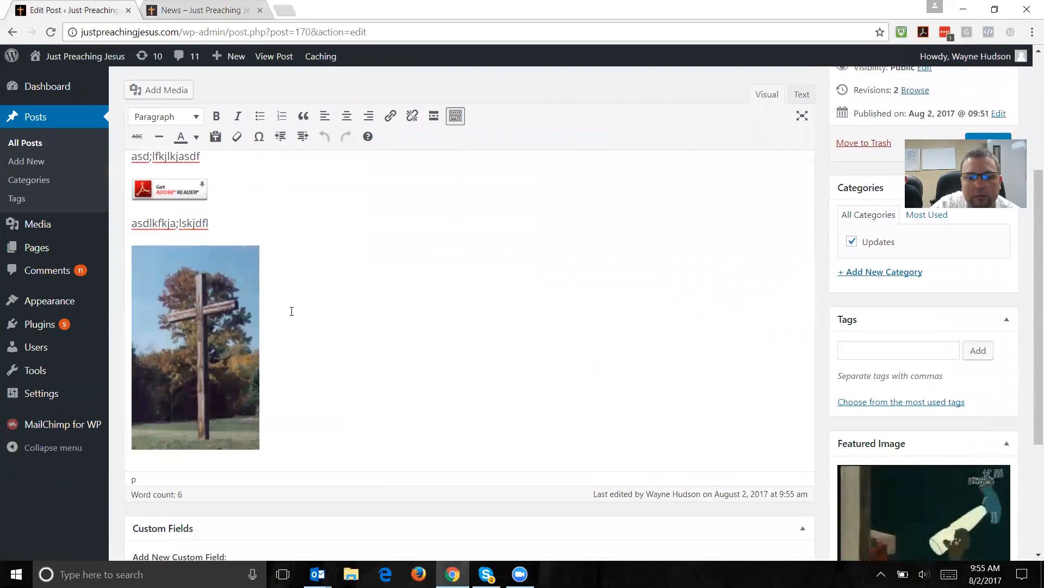
{"action": "scroll", "coordinate": [381, 362], "scroll_direction": "down", "scroll_amount": 1}
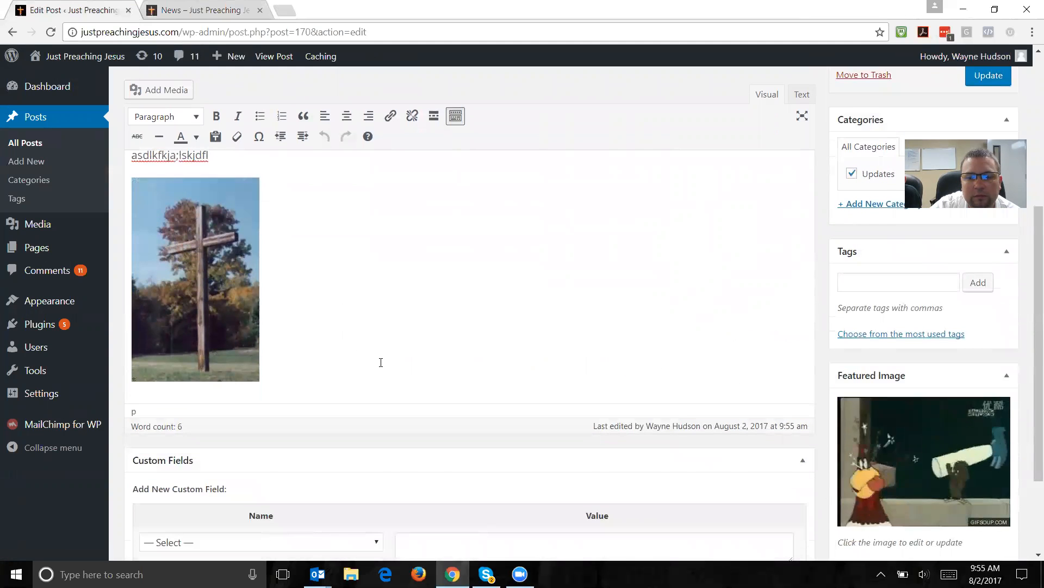
{"action": "scroll", "coordinate": [381, 362], "scroll_direction": "up", "scroll_amount": 1}
{"action": "scroll", "coordinate": [381, 362], "scroll_direction": "up", "scroll_amount": 2}
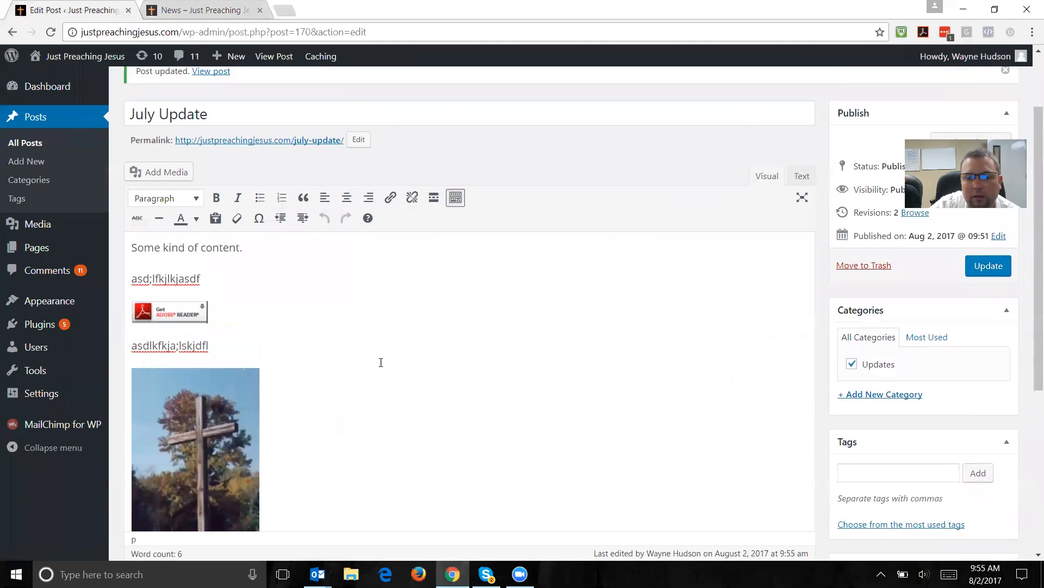
{"action": "scroll", "coordinate": [381, 362], "scroll_direction": "down", "scroll_amount": 4}
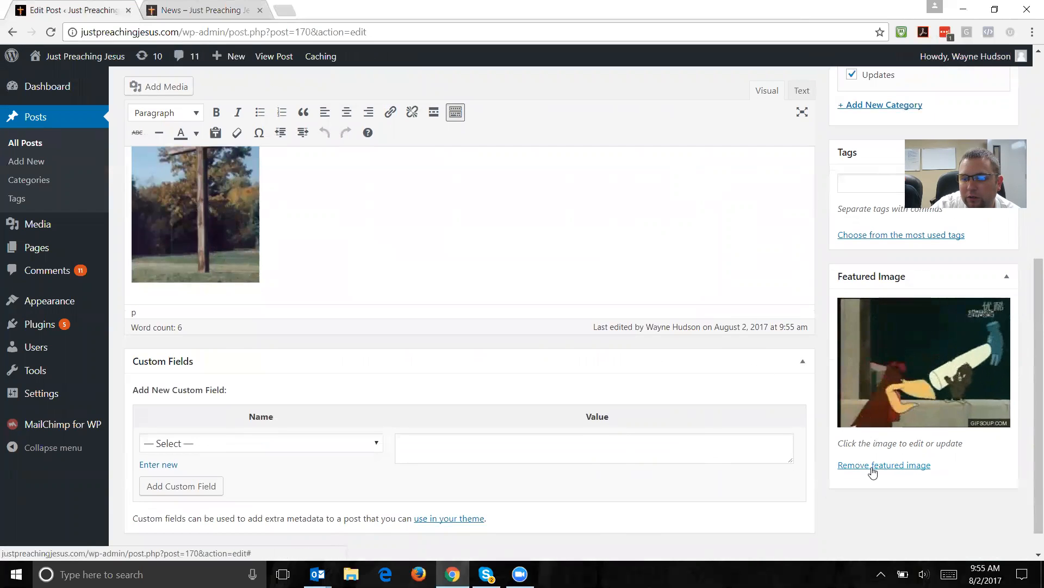
{"action": "left_click", "coordinate": [911, 467]}
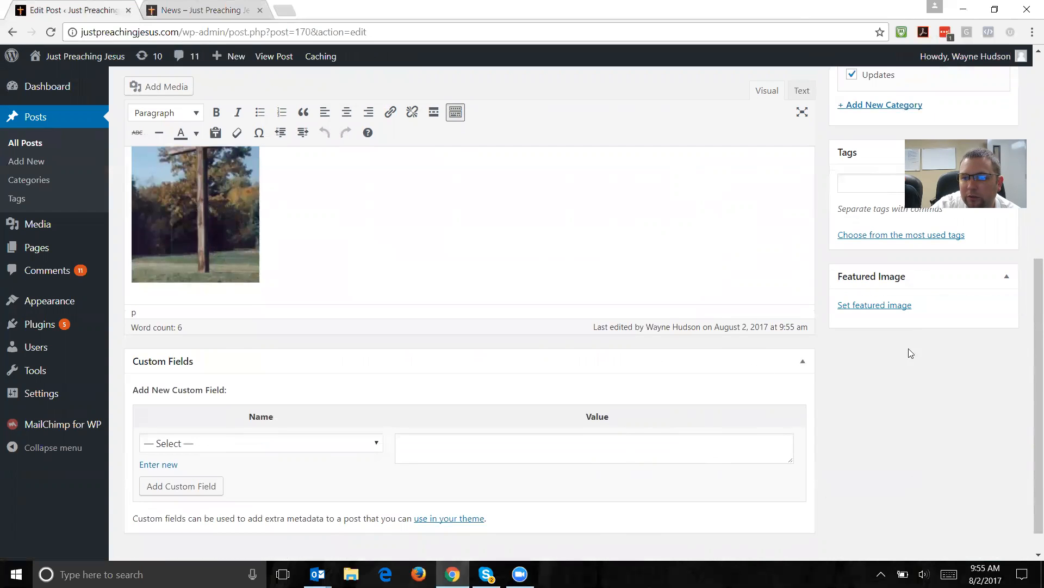
Step: Upload giphy.gif from the Desktop and set it as the July Update's featured image
{"action": "left_click", "coordinate": [898, 305]}
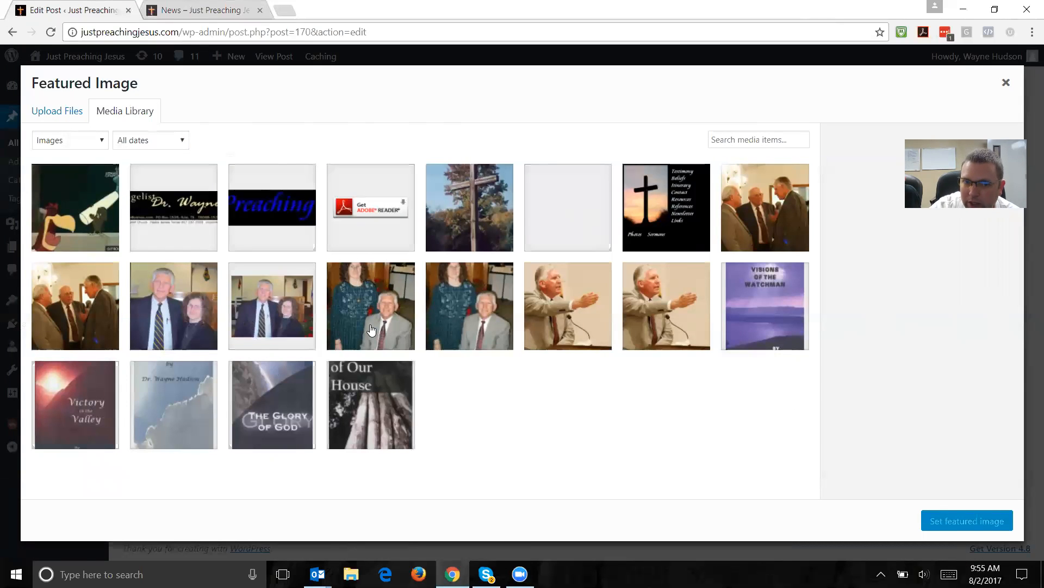
{"action": "left_click", "coordinate": [61, 115]}
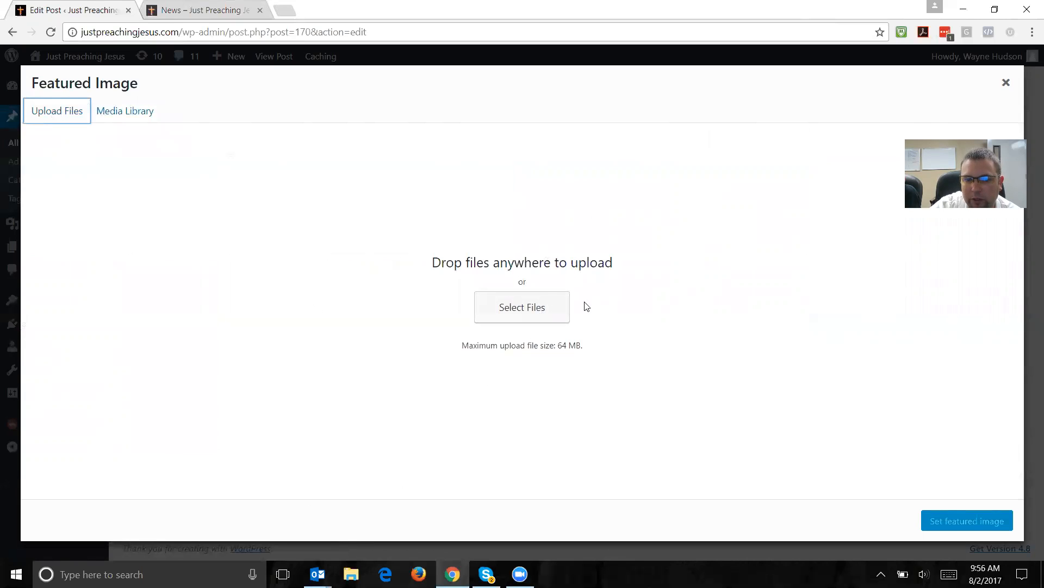
{"action": "left_click", "coordinate": [547, 309]}
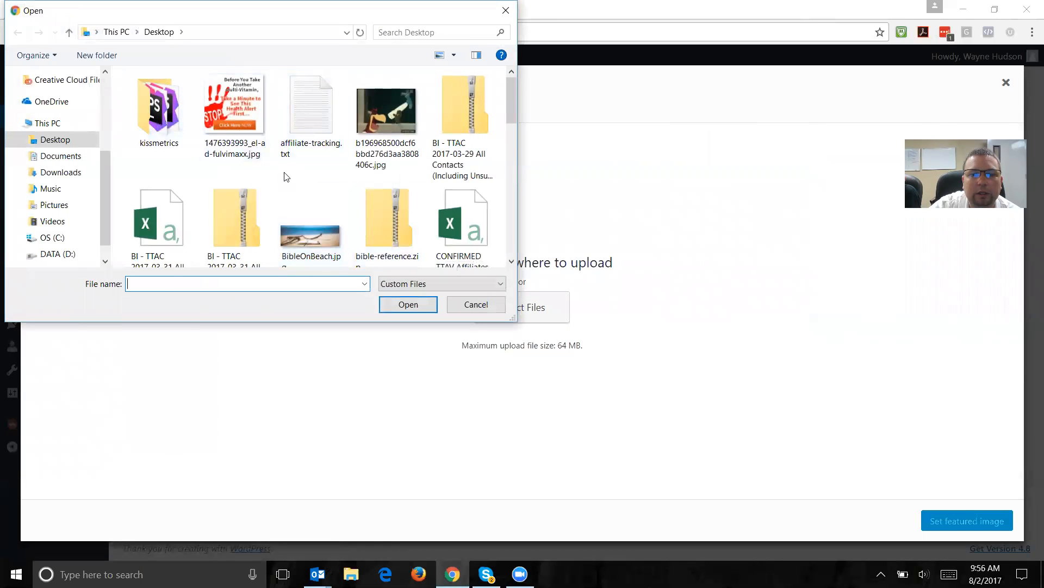
{"action": "scroll", "coordinate": [288, 177], "scroll_direction": "down", "scroll_amount": 3}
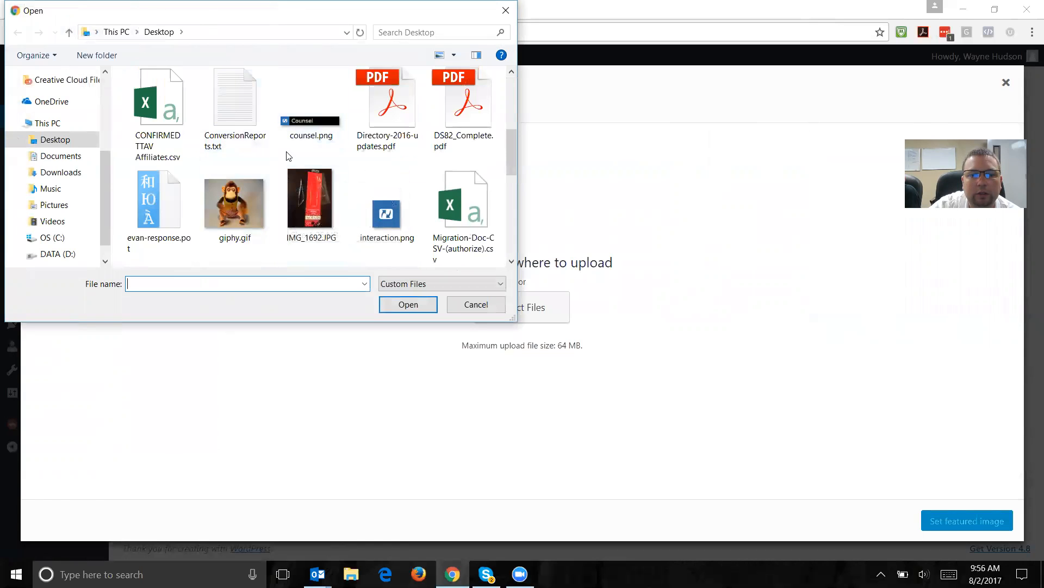
{"action": "left_click", "coordinate": [239, 205]}
{"action": "left_click", "coordinate": [407, 307]}
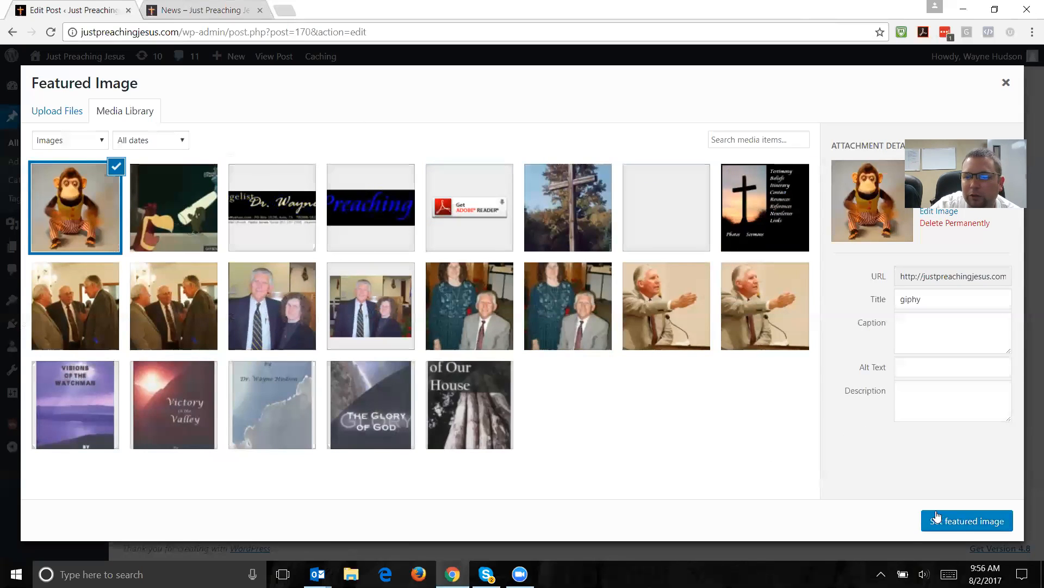
{"action": "left_click", "coordinate": [960, 523]}
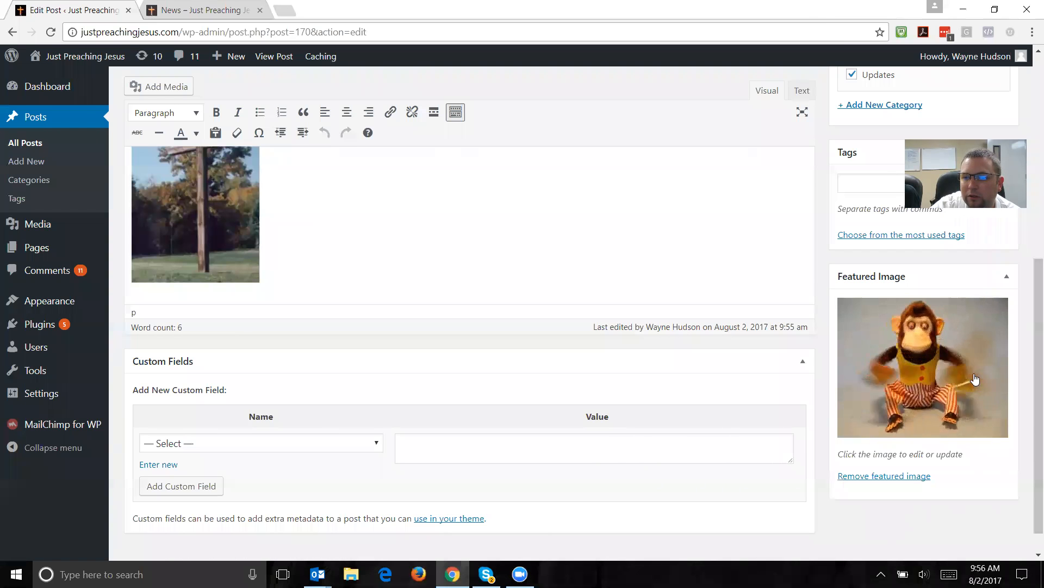
Step: Update the post and reload the live News page to check the new featured image
{"action": "scroll", "coordinate": [474, 419], "scroll_direction": "up", "scroll_amount": 5}
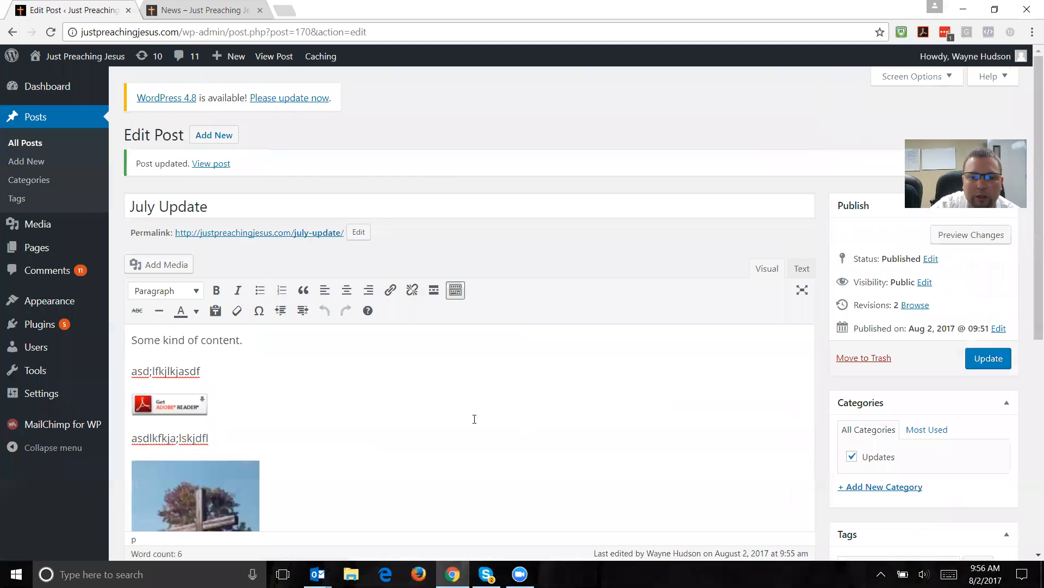
{"action": "left_click", "coordinate": [993, 358]}
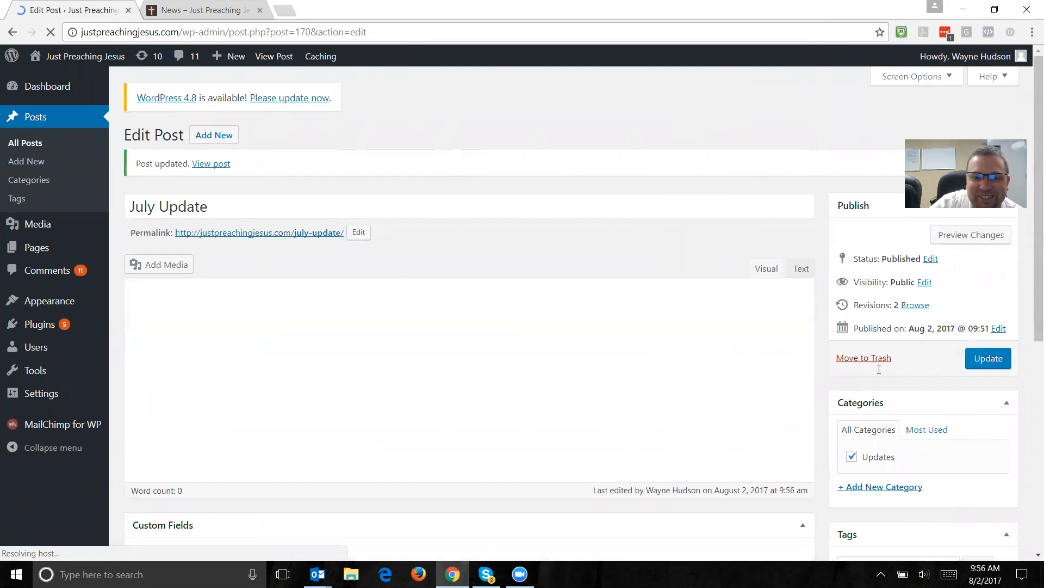
{"action": "left_click", "coordinate": [216, 7]}
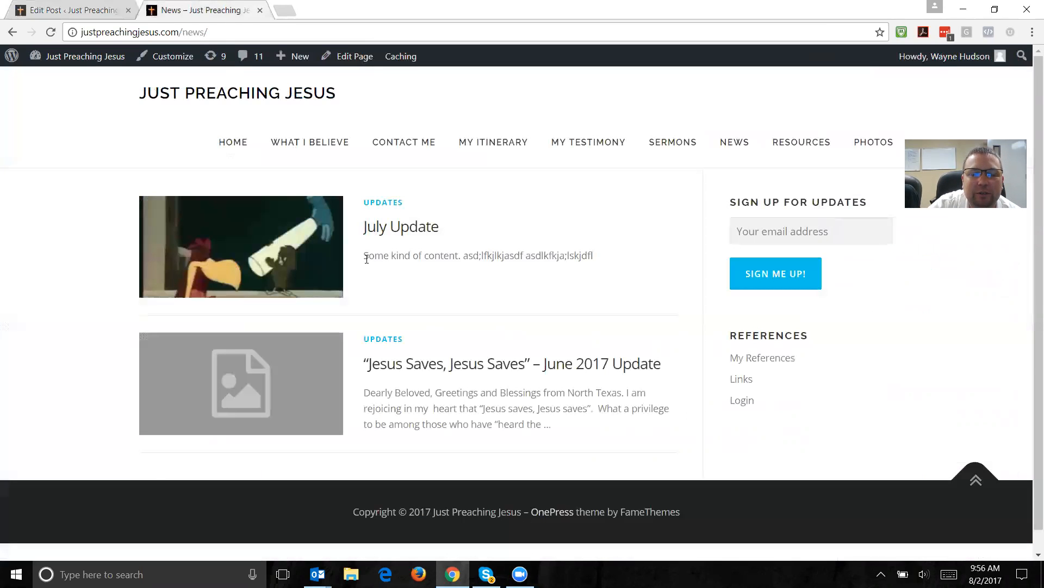
{"action": "left_click", "coordinate": [51, 32]}
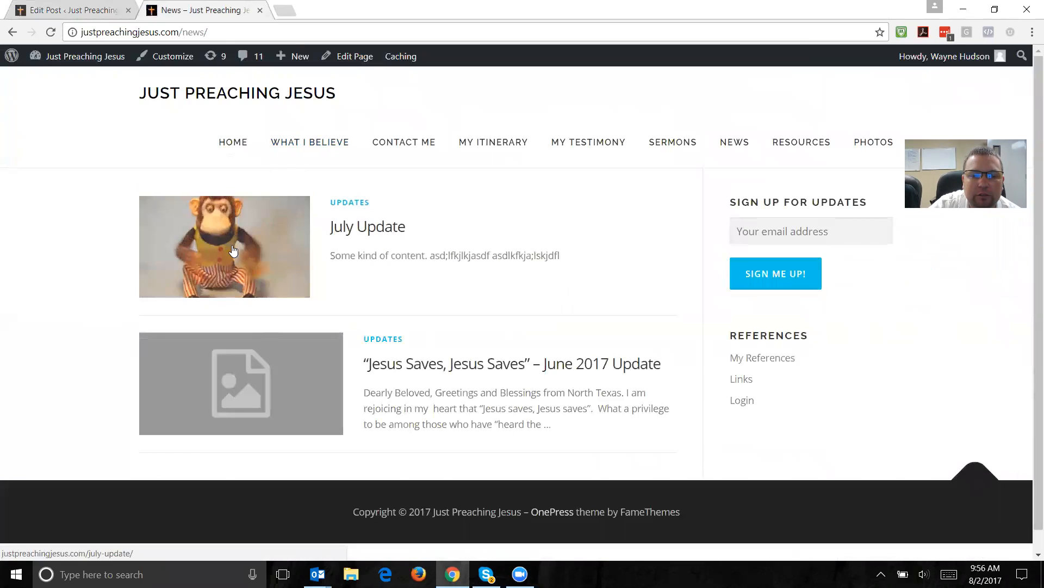
Step: Open the July Update from the live News page and review its text and inline images
{"action": "left_click", "coordinate": [352, 232]}
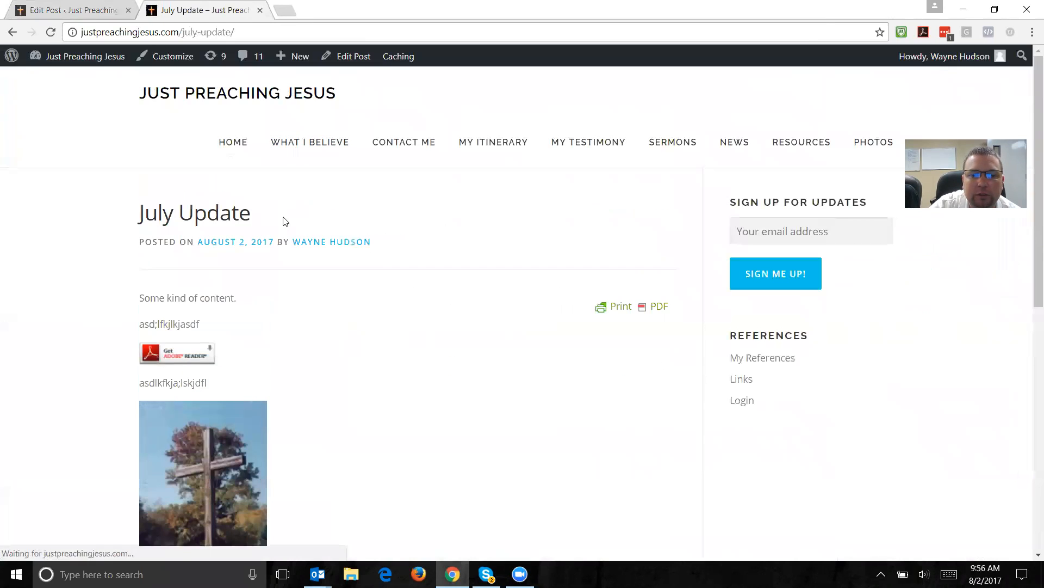
{"action": "scroll", "coordinate": [438, 361], "scroll_direction": "down", "scroll_amount": 3}
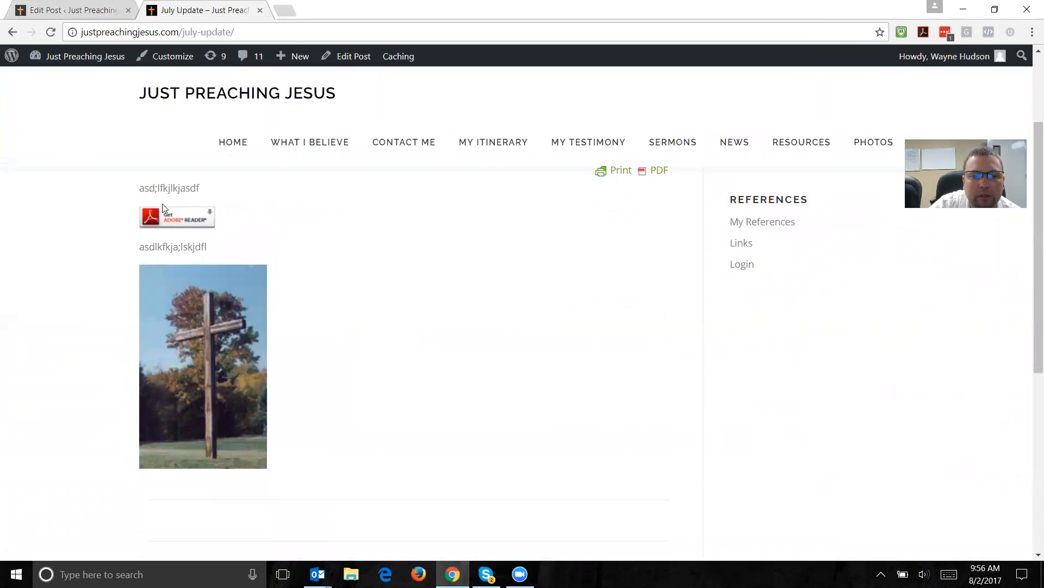
{"action": "scroll", "coordinate": [387, 337], "scroll_direction": "up", "scroll_amount": 3}
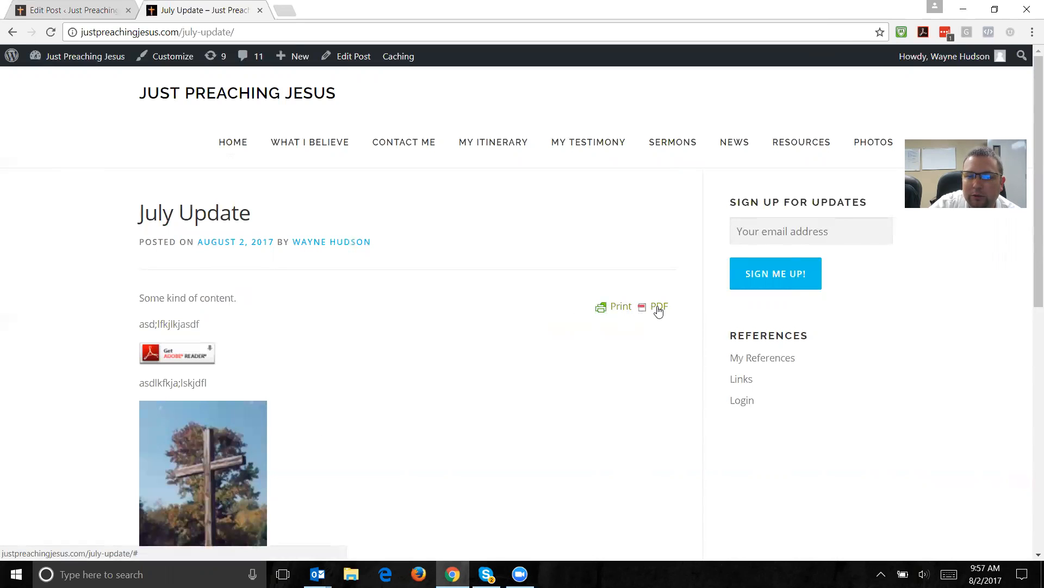
Step: Examine the print and PDF previews of the live July Update post, closing each preview
{"action": "left_click", "coordinate": [623, 308]}
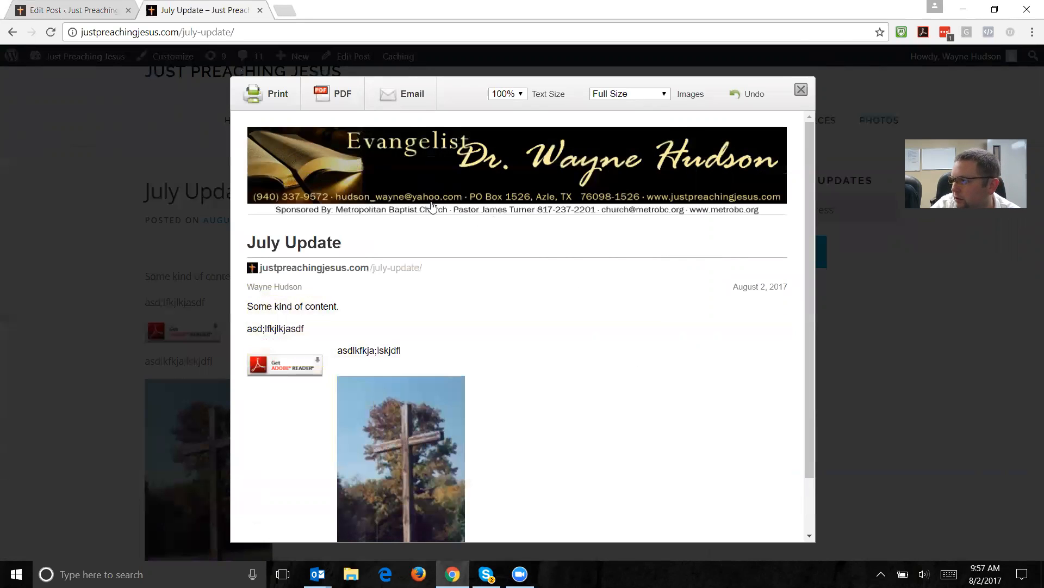
{"action": "scroll", "coordinate": [381, 354], "scroll_direction": "down", "scroll_amount": 2}
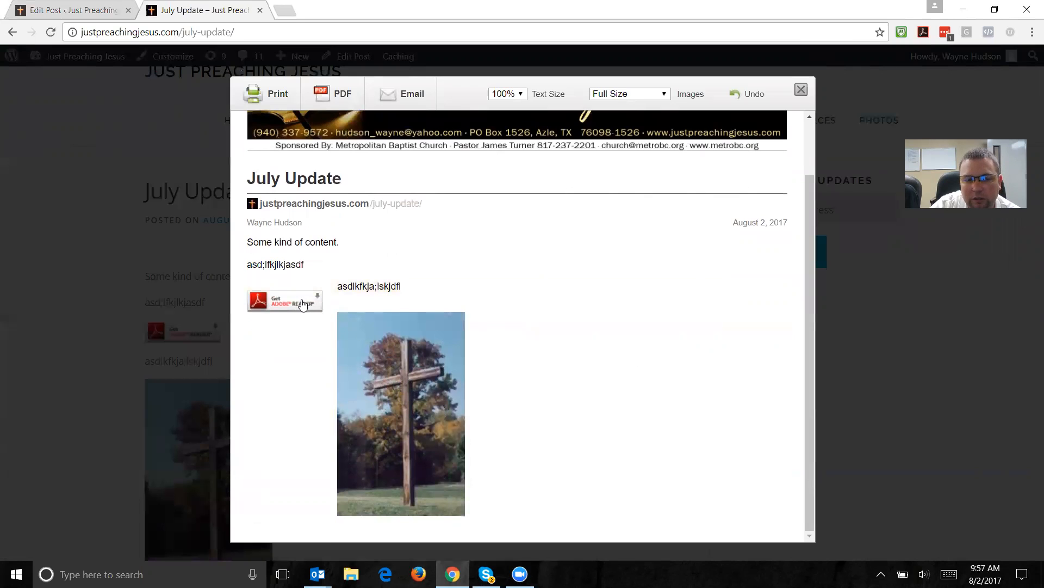
{"action": "left_click", "coordinate": [801, 91]}
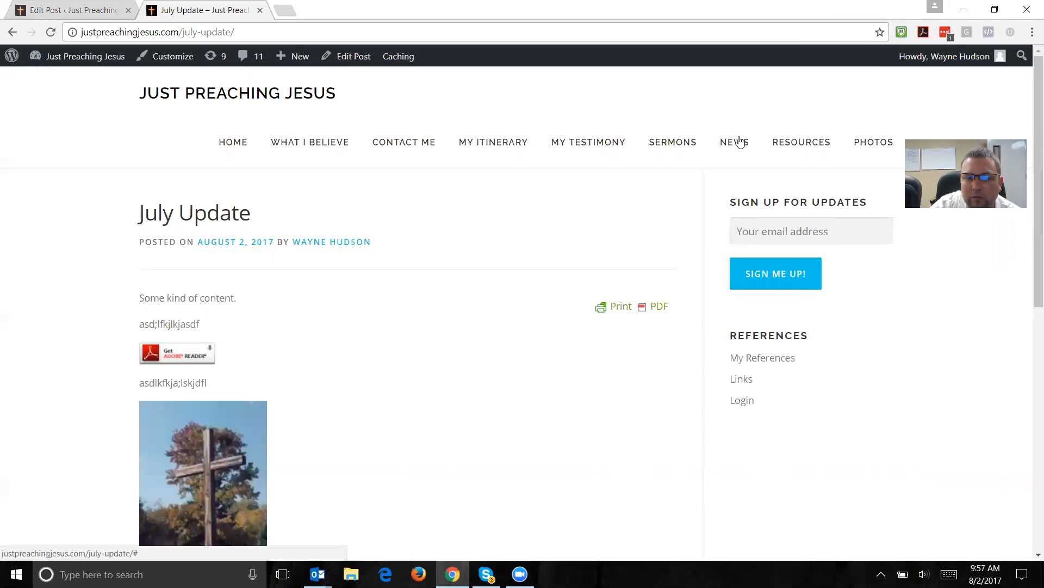
{"action": "left_click", "coordinate": [664, 313]}
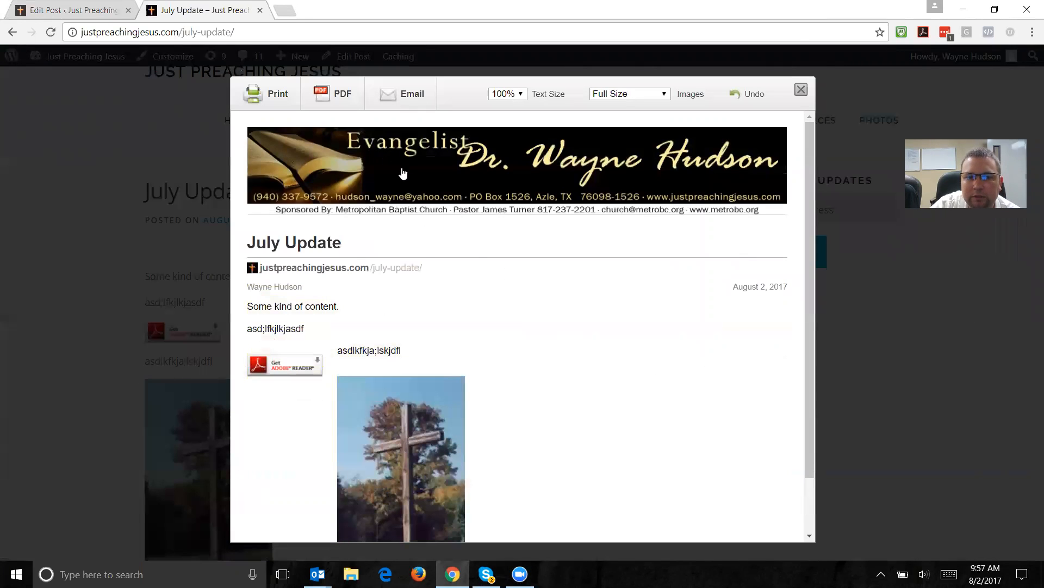
{"action": "left_click", "coordinate": [801, 89]}
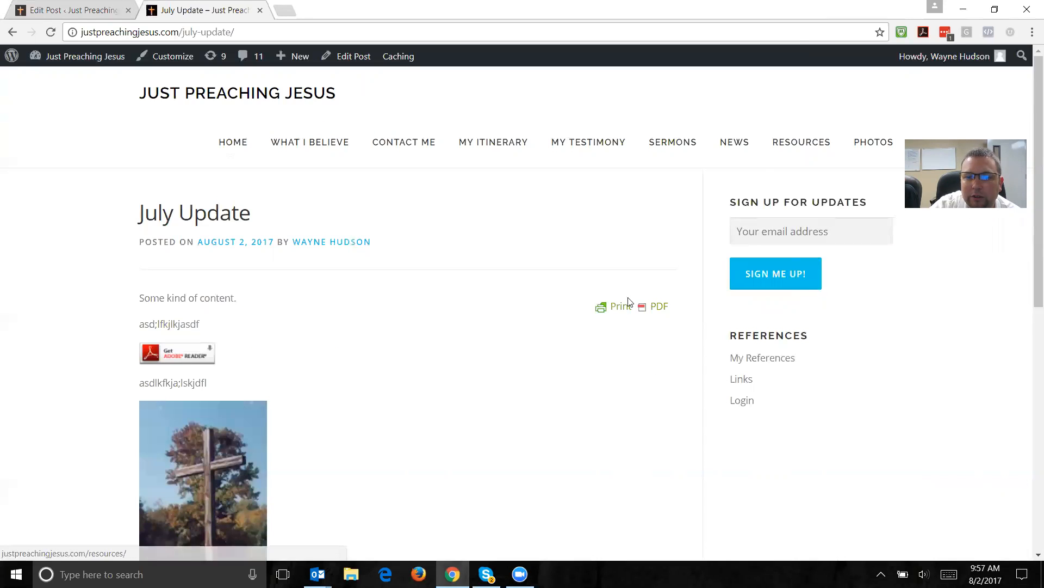
{"action": "left_click", "coordinate": [613, 311]}
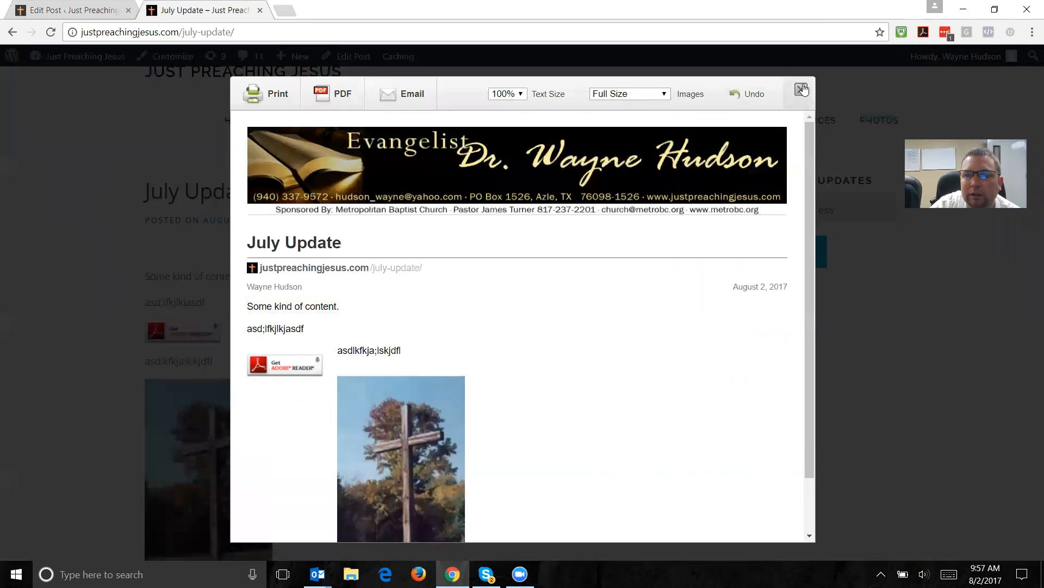
{"action": "left_click", "coordinate": [802, 89]}
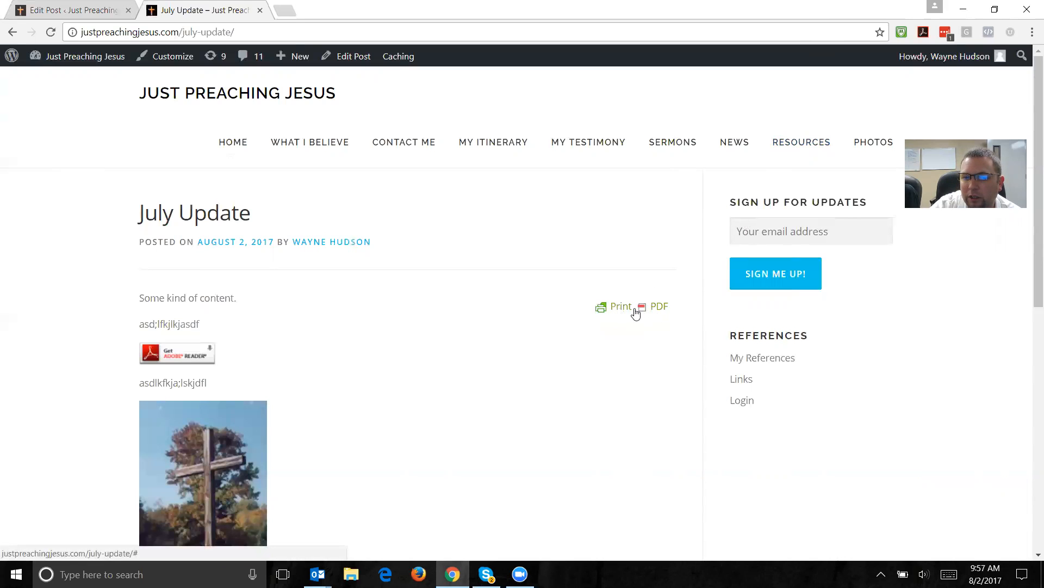
Step: Try deleting the text lines and both images from the post's PDF preview, and close it without exporting
{"action": "left_click", "coordinate": [656, 308]}
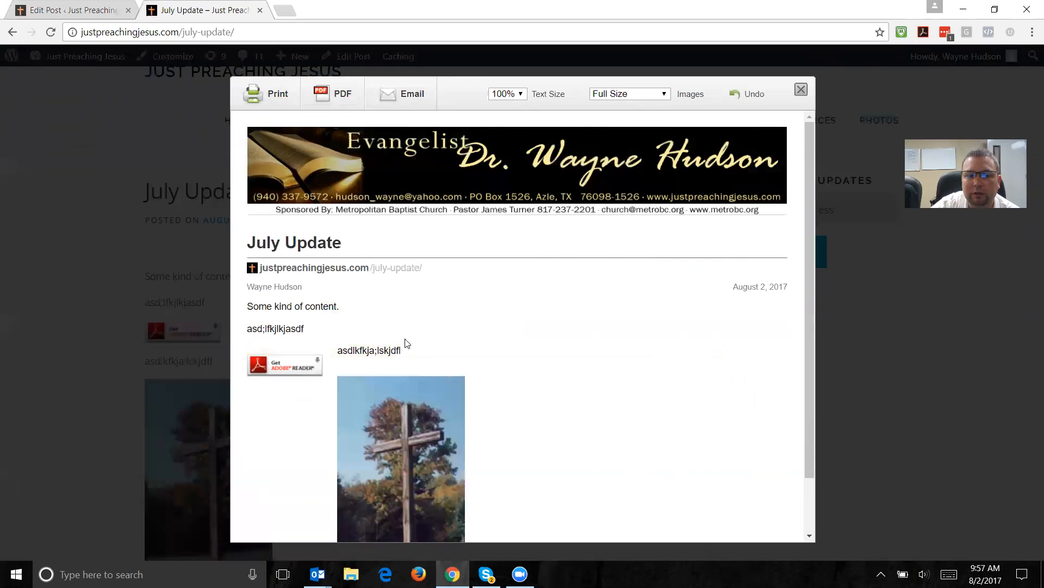
{"action": "mouse_move", "coordinate": [347, 353]}
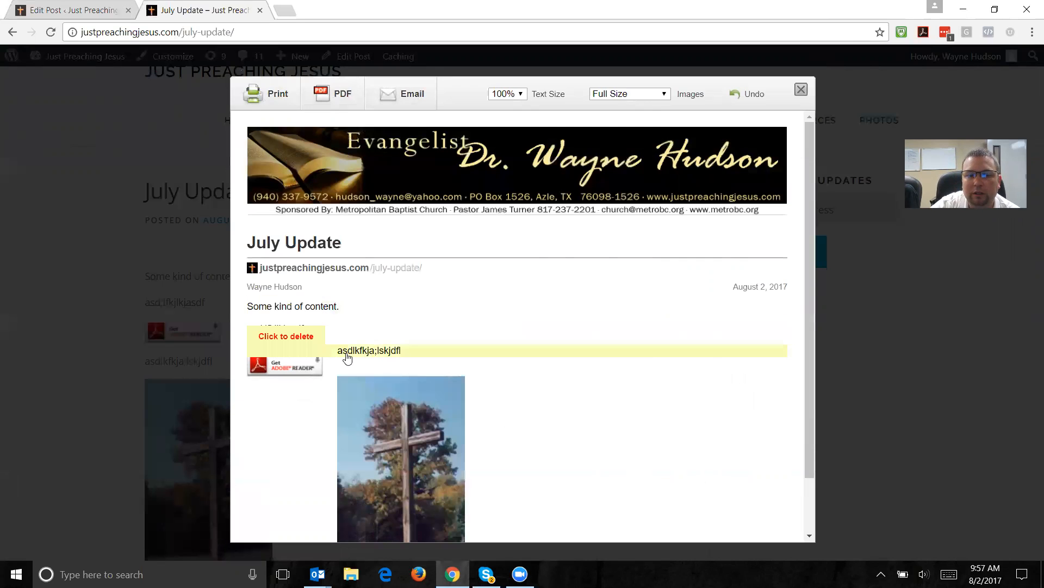
{"action": "left_click", "coordinate": [293, 340]}
{"action": "left_click", "coordinate": [290, 328]}
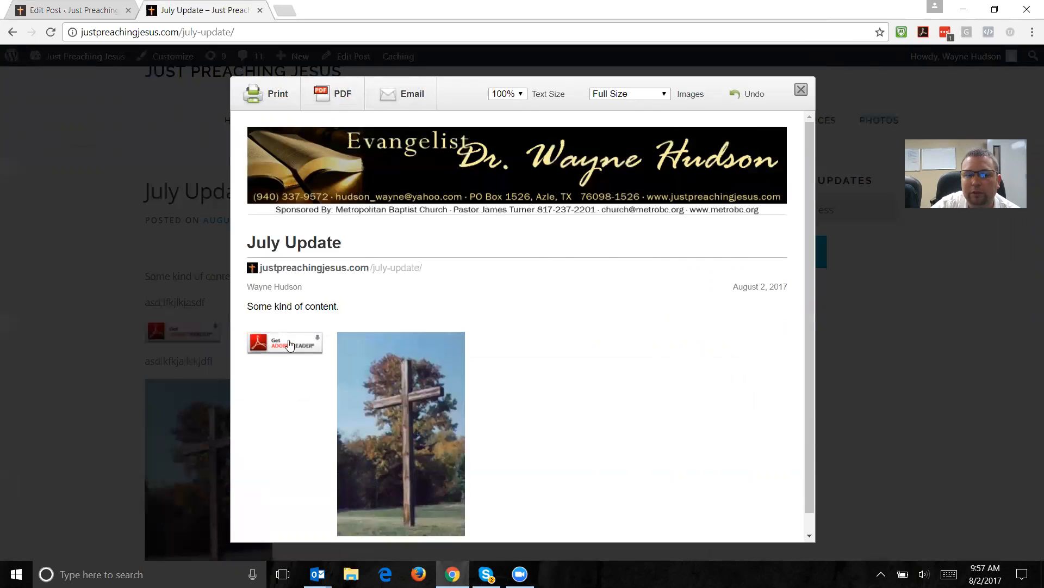
{"action": "left_click", "coordinate": [364, 361]}
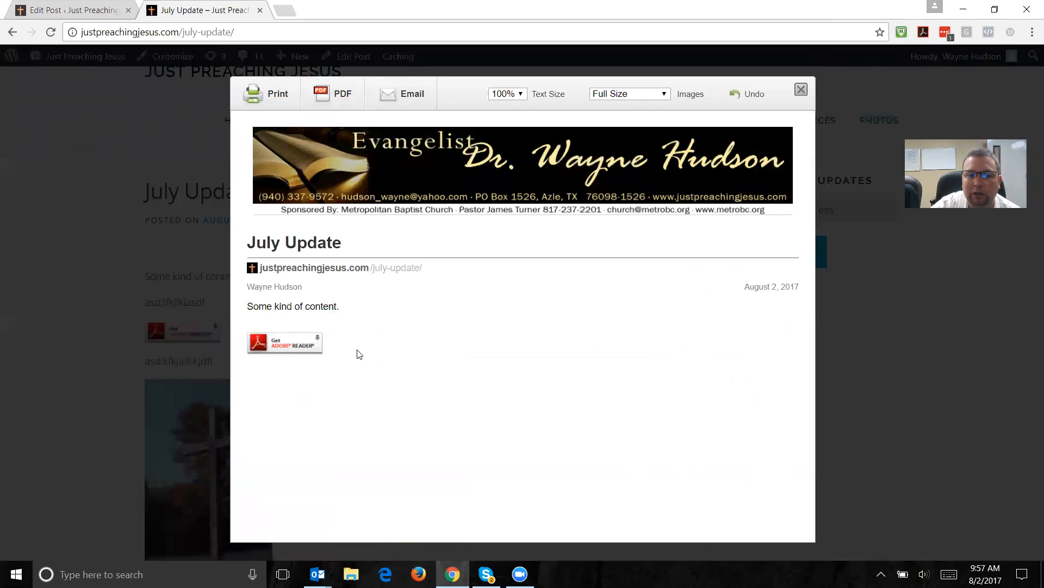
{"action": "left_click", "coordinate": [317, 348]}
{"action": "left_click", "coordinate": [303, 310]}
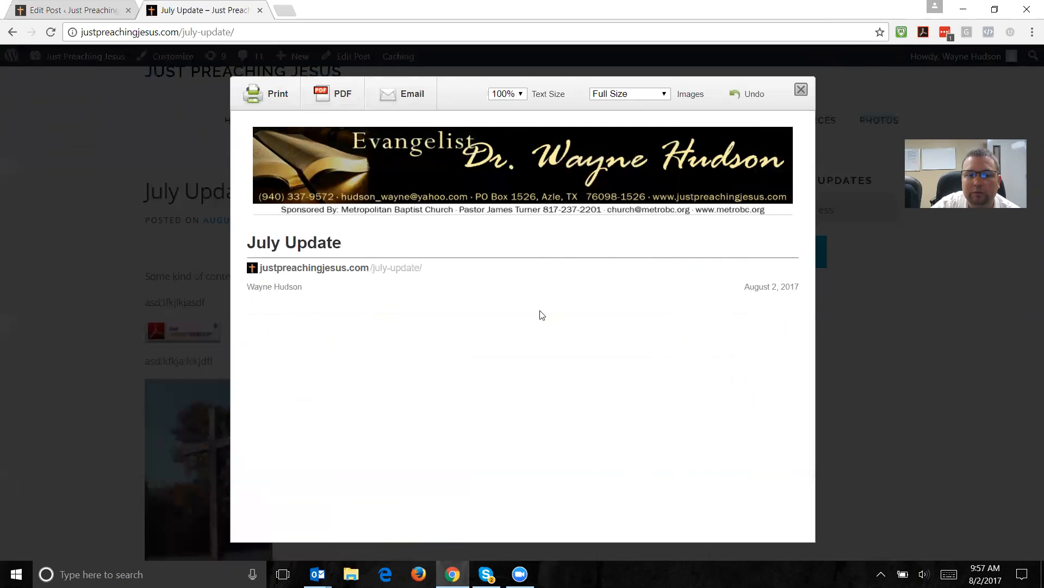
{"action": "left_click", "coordinate": [803, 91]}
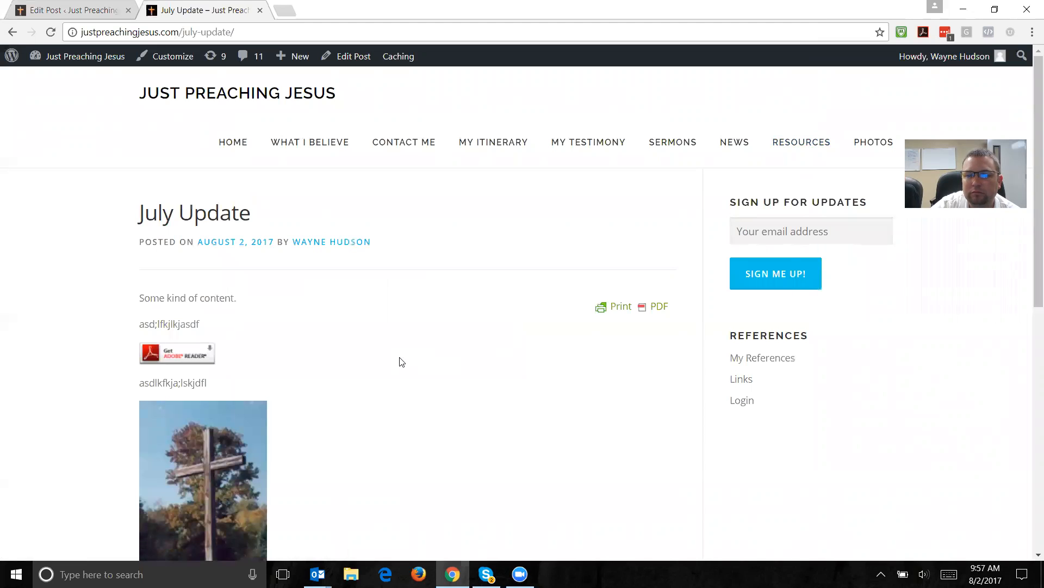
Step: Review the July Update's title, body and category in the editor and return to the live post
{"action": "scroll", "coordinate": [380, 367], "scroll_direction": "down", "scroll_amount": 1}
{"action": "scroll", "coordinate": [379, 367], "scroll_direction": "up", "scroll_amount": 1}
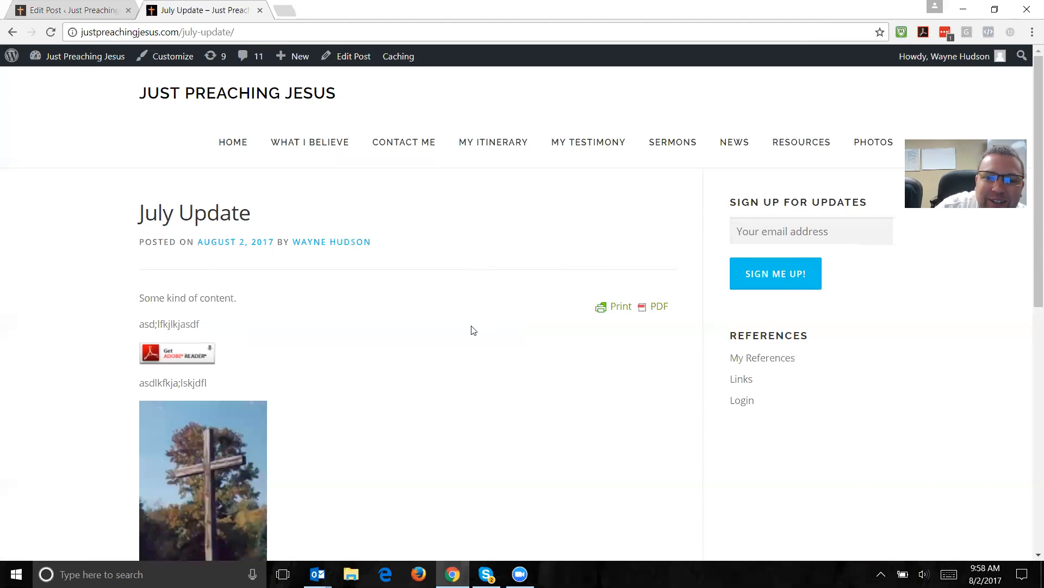
{"action": "left_click", "coordinate": [86, 10]}
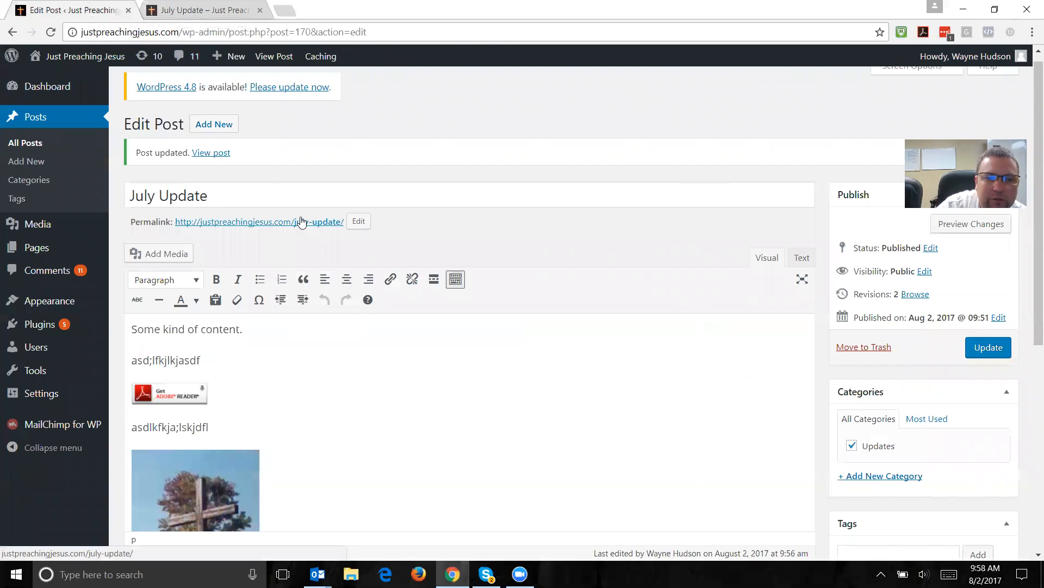
{"action": "left_click", "coordinate": [264, 194]}
{"action": "left_click", "coordinate": [299, 364]}
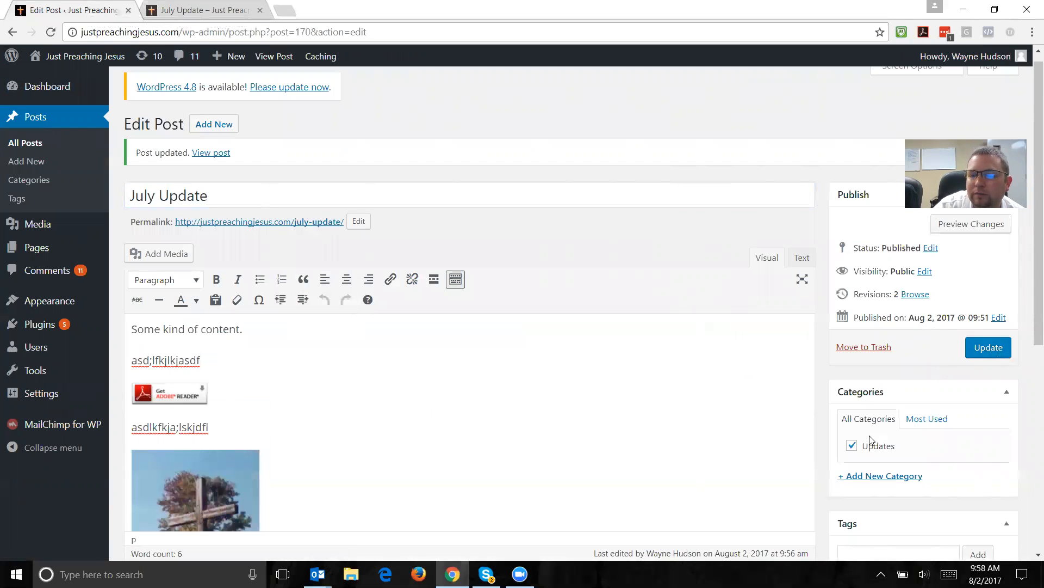
{"action": "left_click", "coordinate": [201, 8]}
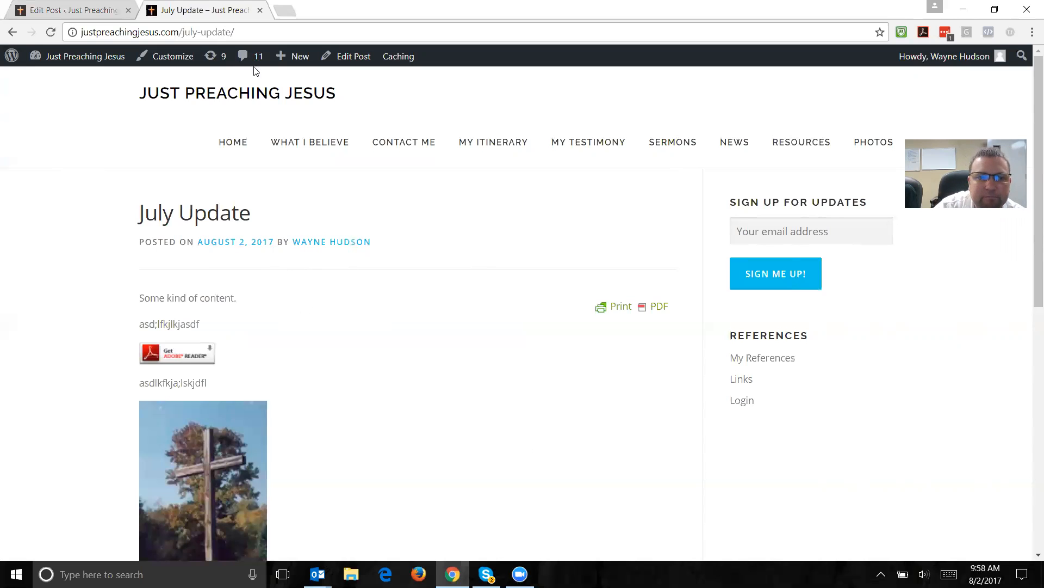
Step: Switch back to the July Update's editor and review the post's title and body content
{"action": "left_click", "coordinate": [87, 10]}
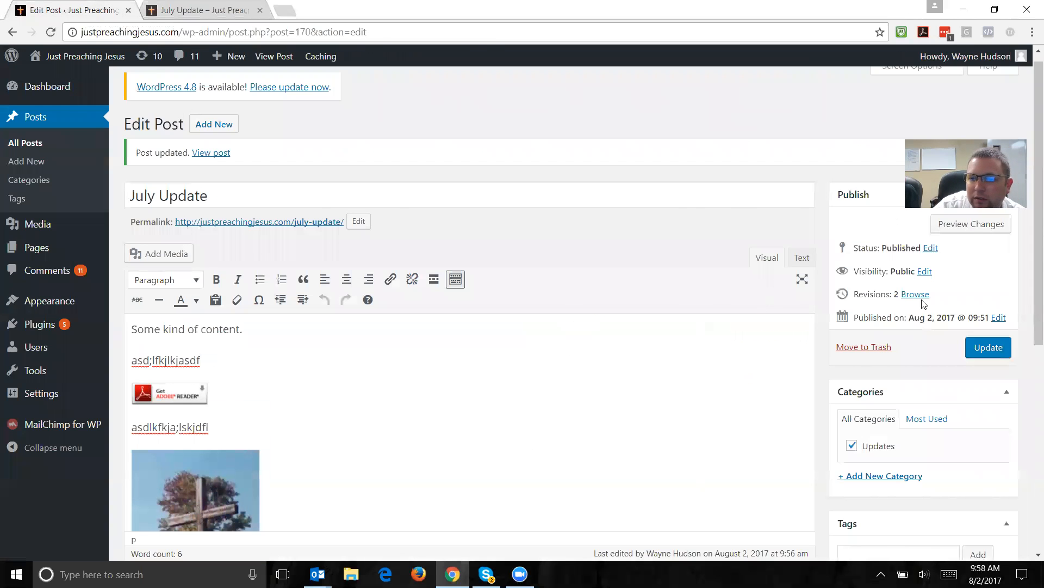
{"action": "left_click_drag", "start_coordinate": [994, 207], "coordinate": [976, 146]}
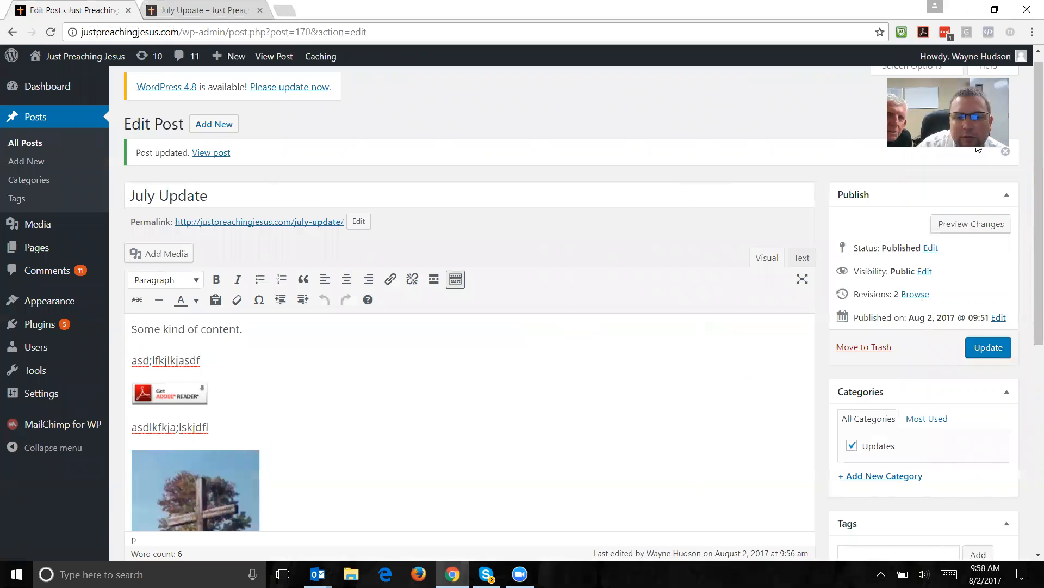
{"action": "left_click", "coordinate": [270, 186]}
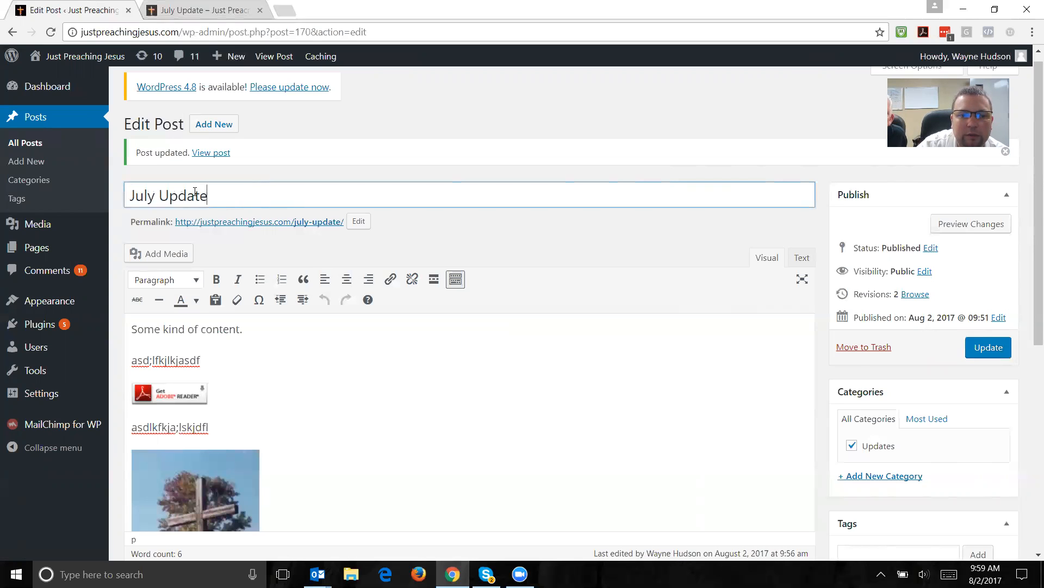
{"action": "left_click_drag", "start_coordinate": [239, 196], "coordinate": [129, 195]}
{"action": "left_click", "coordinate": [225, 191]}
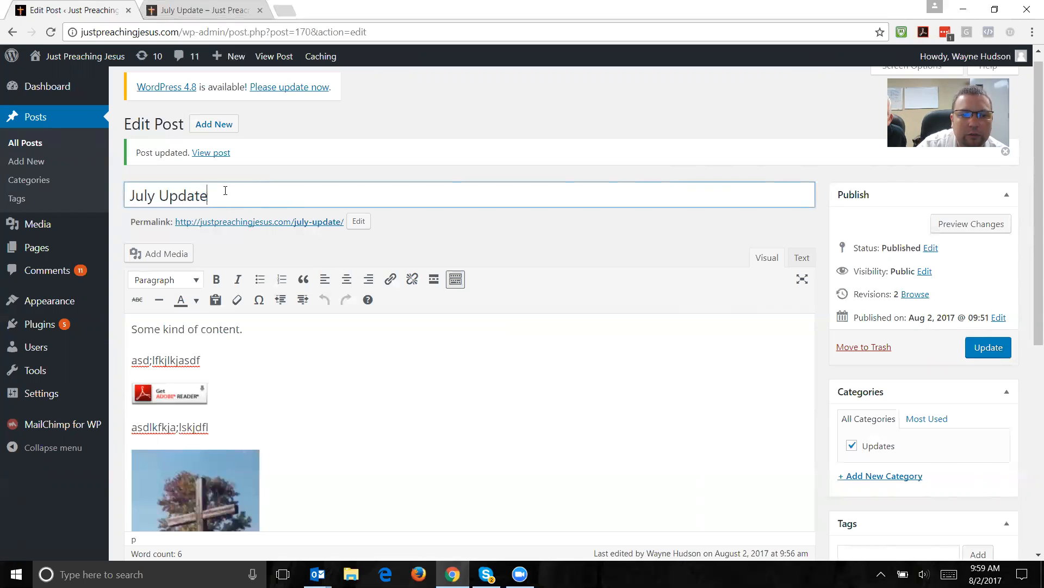
{"action": "left_click", "coordinate": [310, 383]}
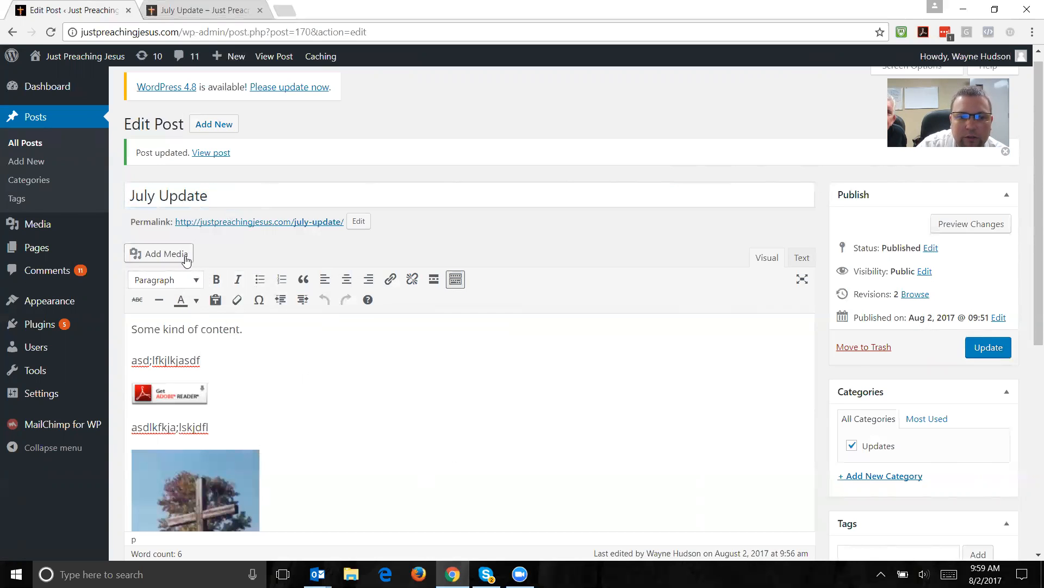
Step: Look over the media library images offered for the July Update's featured image, and close the selection without choosing one
{"action": "scroll", "coordinate": [627, 405], "scroll_direction": "down", "scroll_amount": 3}
{"action": "scroll", "coordinate": [631, 419], "scroll_direction": "down", "scroll_amount": 1}
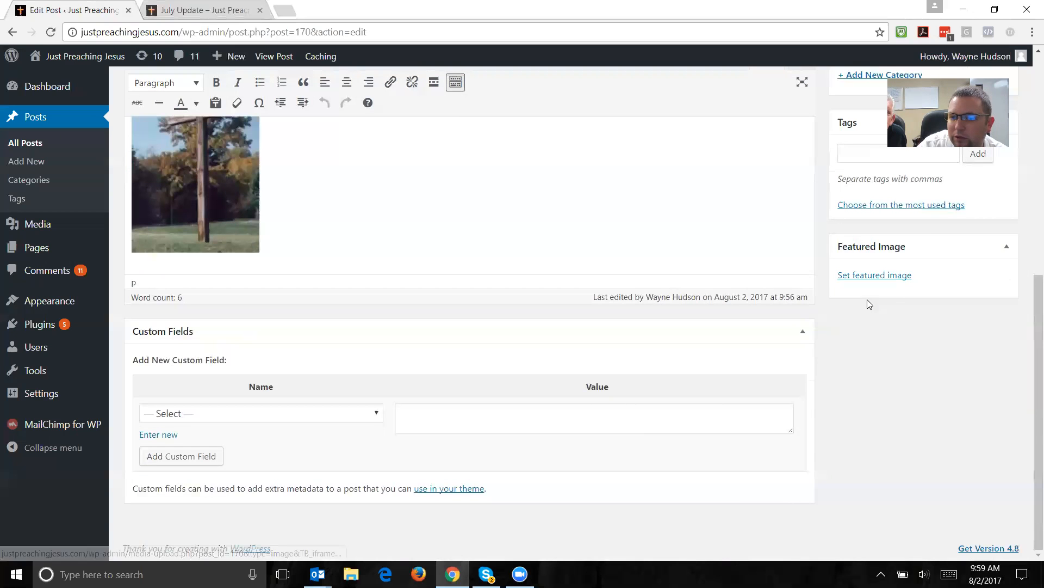
{"action": "left_click", "coordinate": [889, 278]}
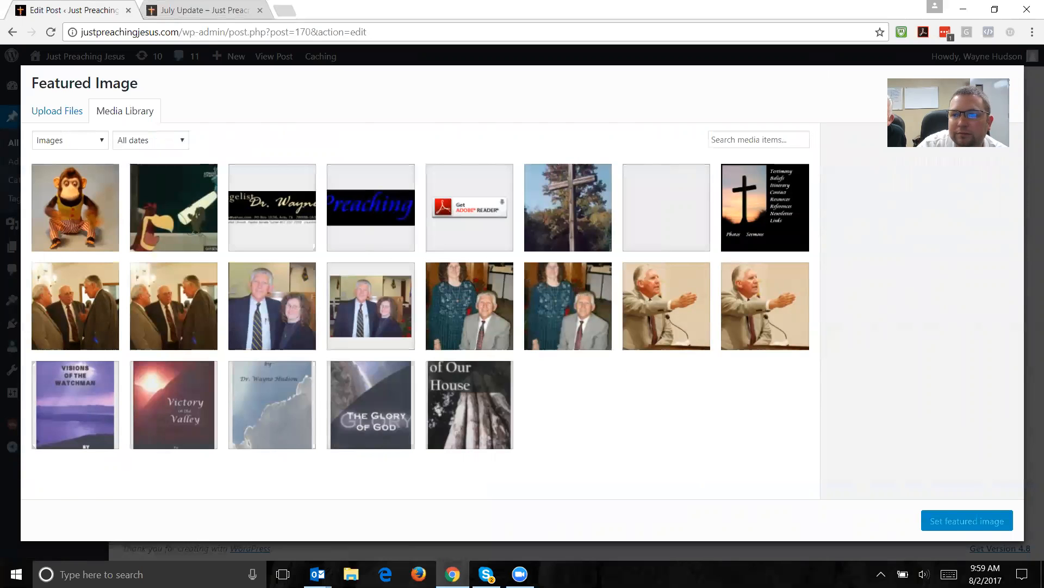
{"action": "left_click", "coordinate": [1004, 82]}
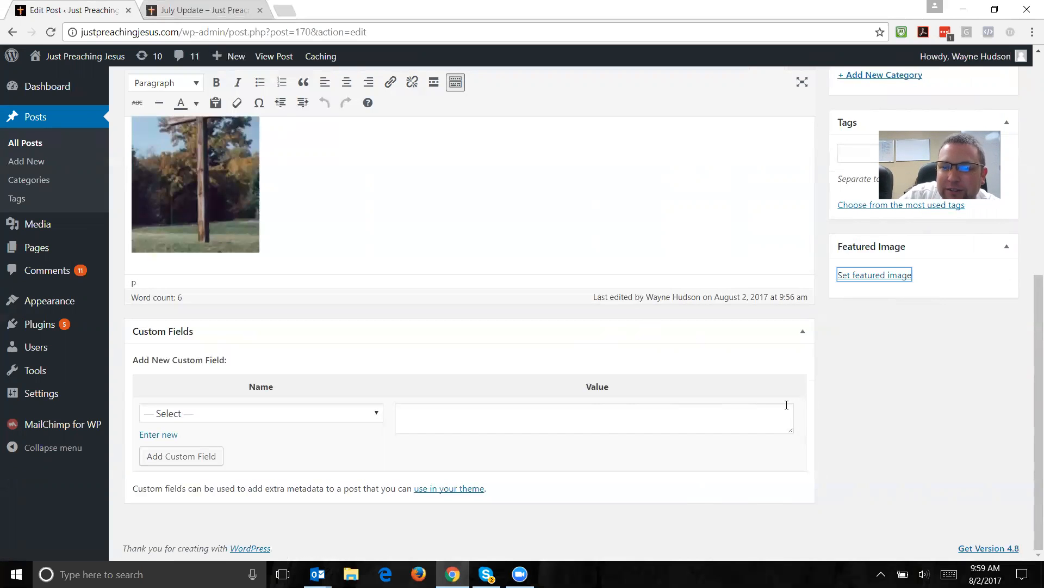
{"action": "scroll", "coordinate": [778, 410], "scroll_direction": "up", "scroll_amount": 5}
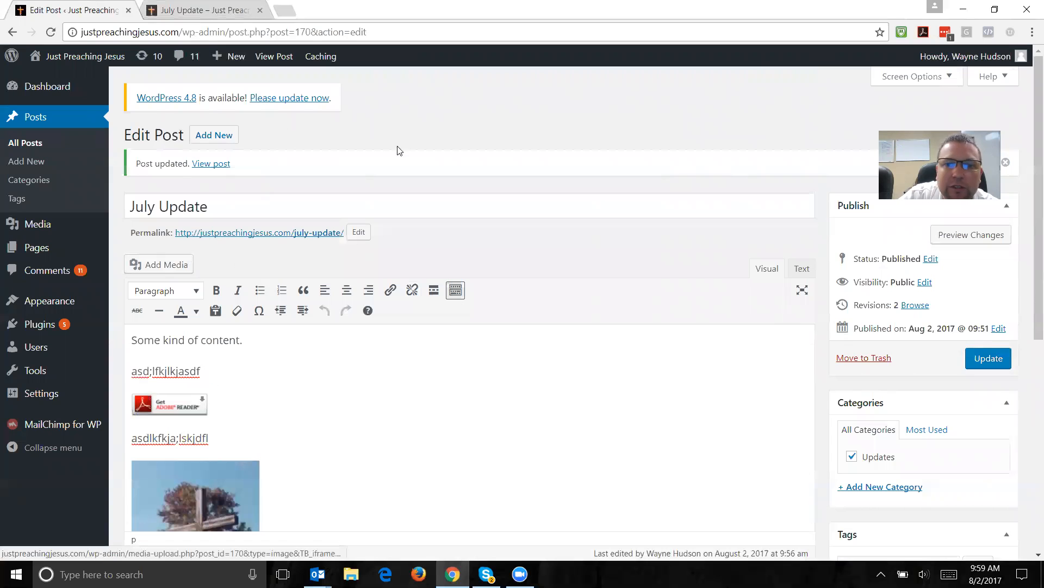